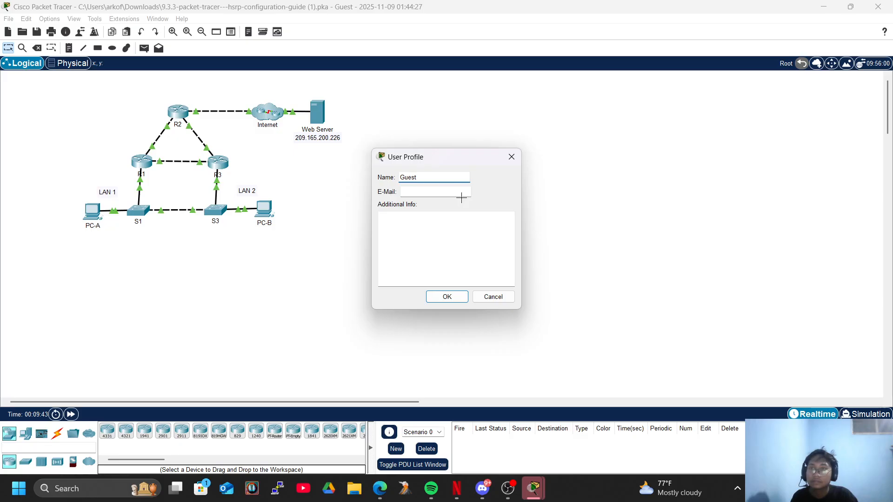
Replace the Guest name in the user profile with the user's own name and accept the profile
key(BackSpace)
key(BackSpace)
text(arkow)
key(Return)
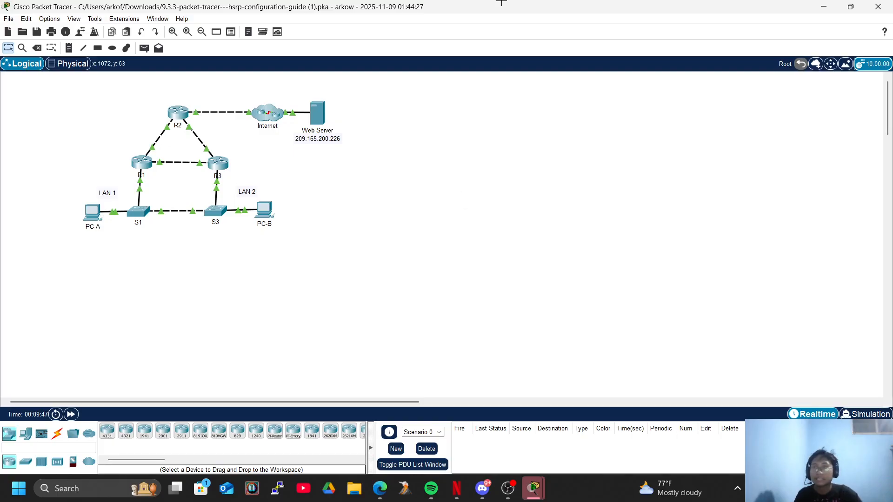
Bring up the activity instructions window and place it beside the network topology
key(alt+Tab)
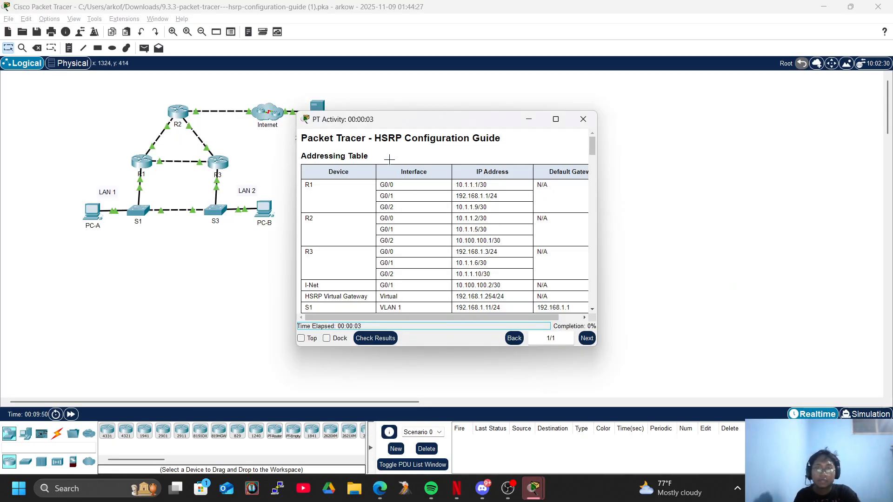
drag(383, 120, 503, 102)
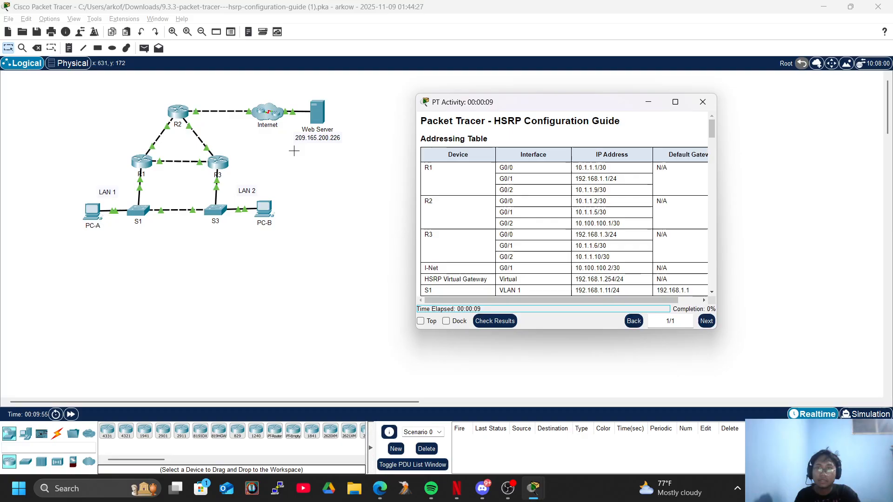
drag(70, 163, 197, 258)
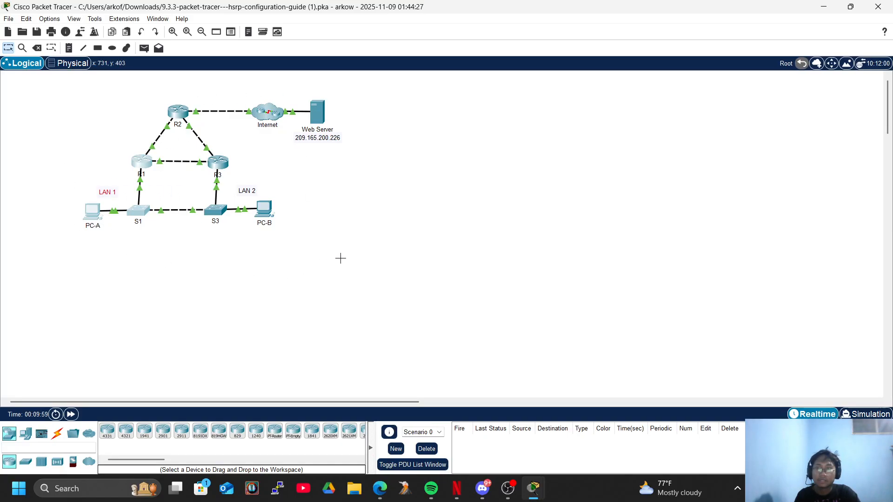
mouse_move(333, 259)
mouse_down()
mouse_move(174, 192)
mouse_move(361, 248)
mouse_up()
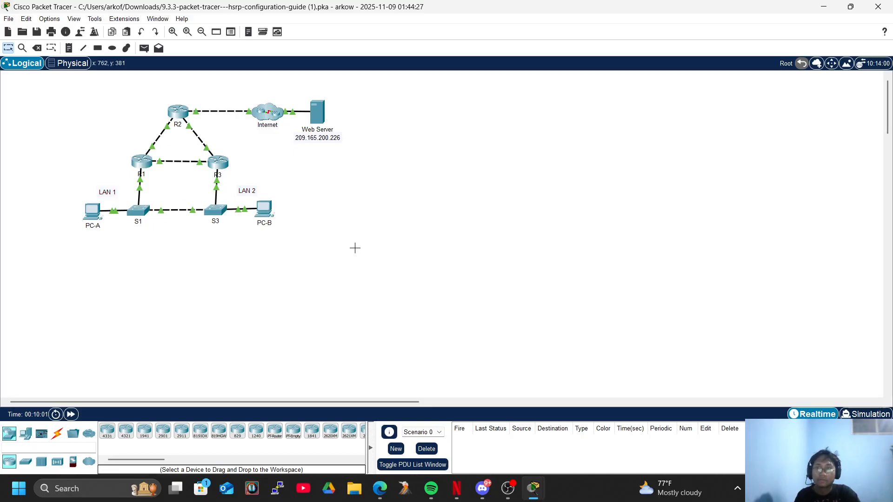
drag(253, 152, 31, 101)
drag(360, 101, 235, 143)
click(349, 185)
drag(306, 178, 229, 89)
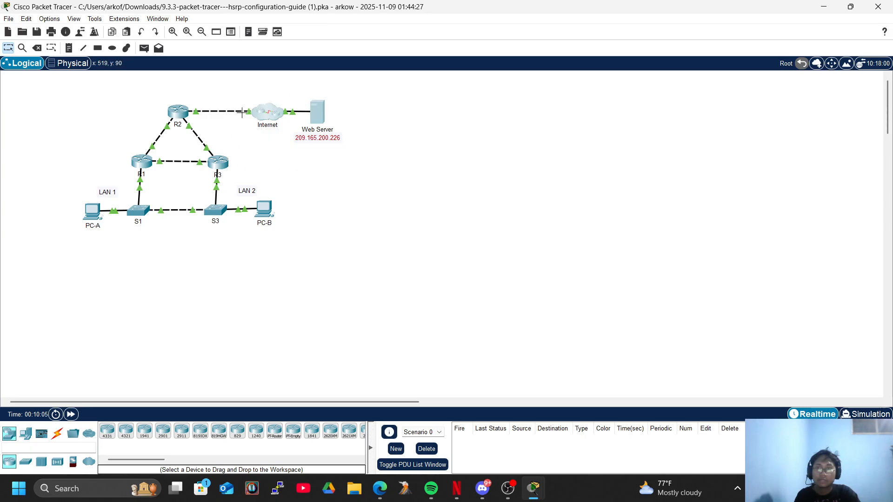
click(375, 240)
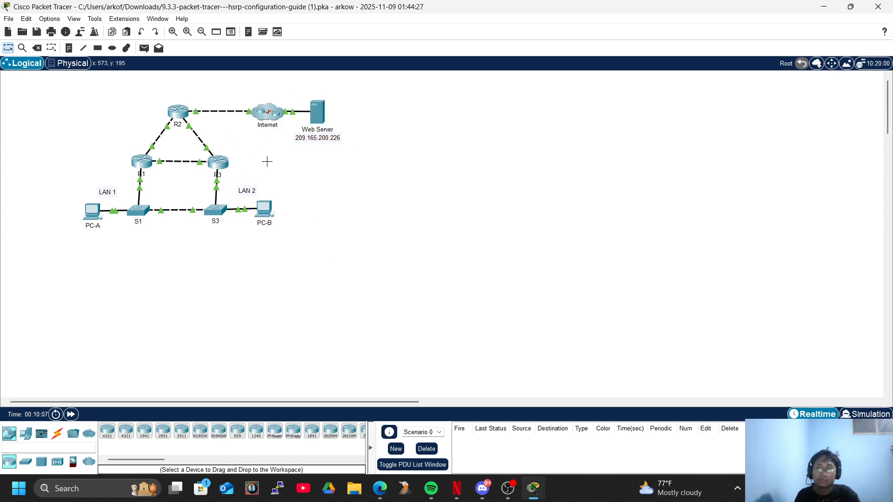
drag(261, 160, 225, 189)
drag(354, 229, 146, 146)
click(345, 237)
mouse_move(268, 216)
drag(342, 273, 205, 157)
drag(62, 185, 127, 222)
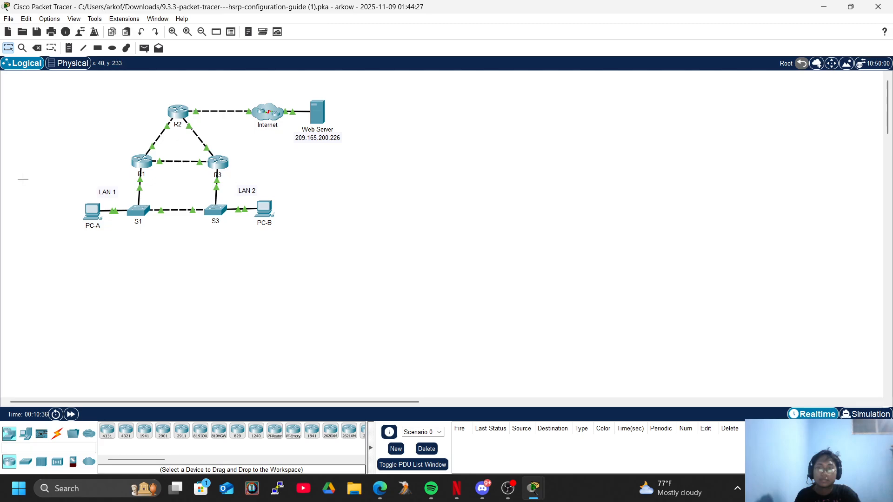
drag(347, 266, 41, 80)
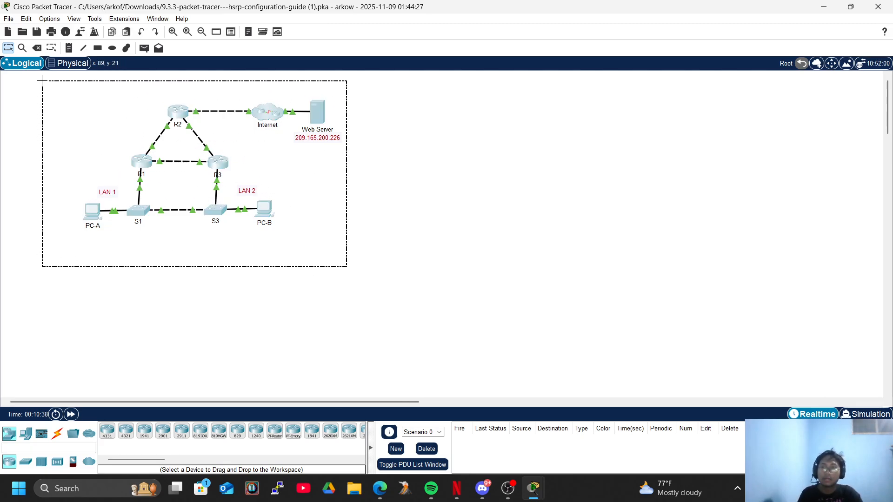
click(397, 309)
drag(377, 267, 280, 89)
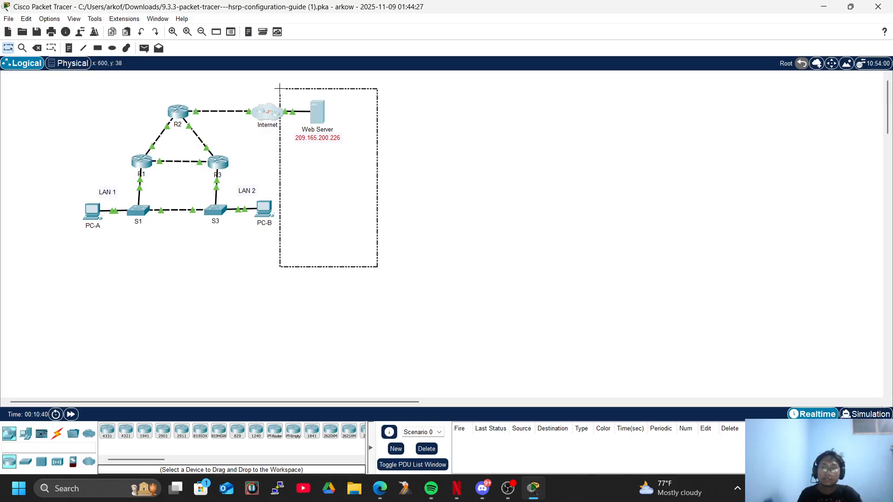
drag(440, 238, 251, 83)
click(420, 232)
drag(479, 351, 287, 250)
drag(301, 286, 190, 178)
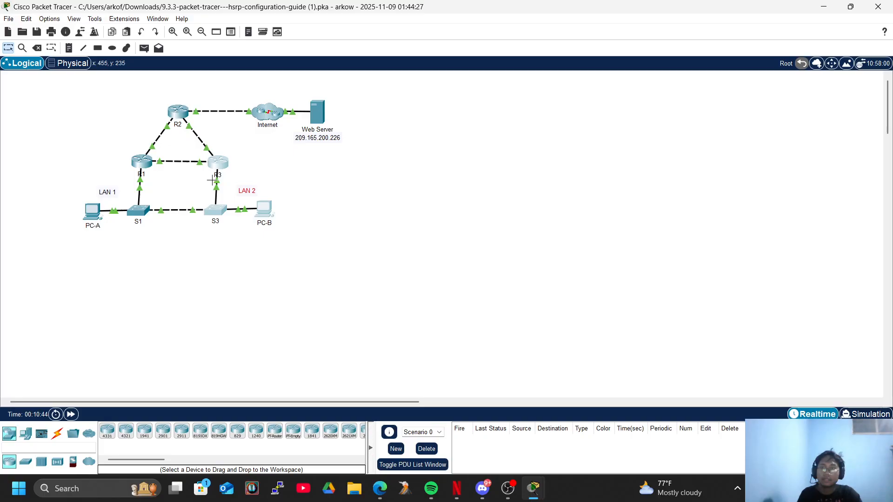
click(198, 184)
drag(310, 270, 230, 158)
drag(334, 205, 204, 238)
click(332, 267)
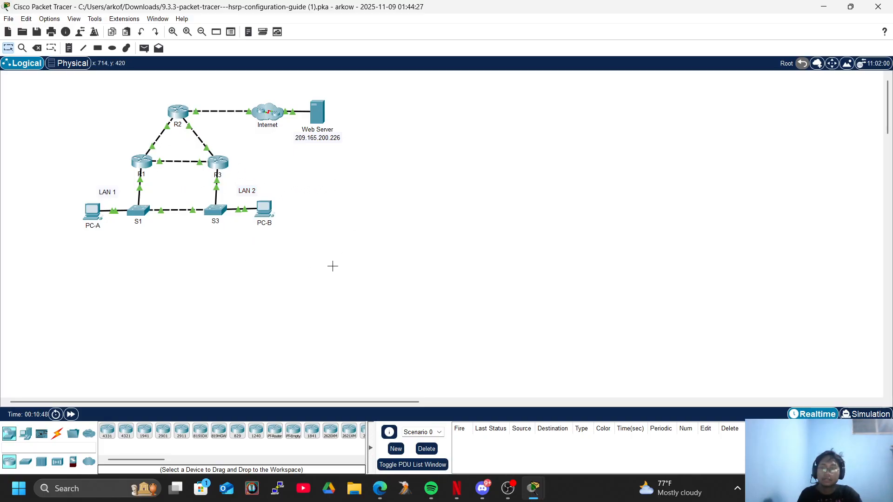
drag(300, 259, 231, 182)
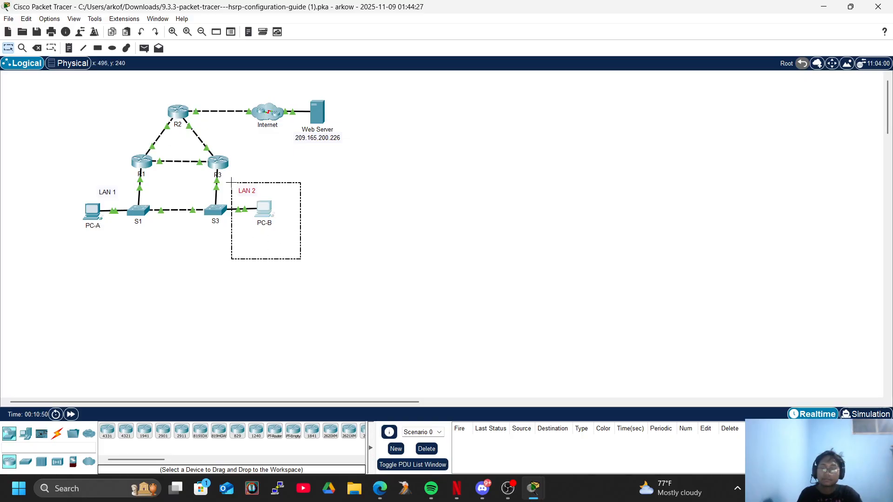
click(324, 240)
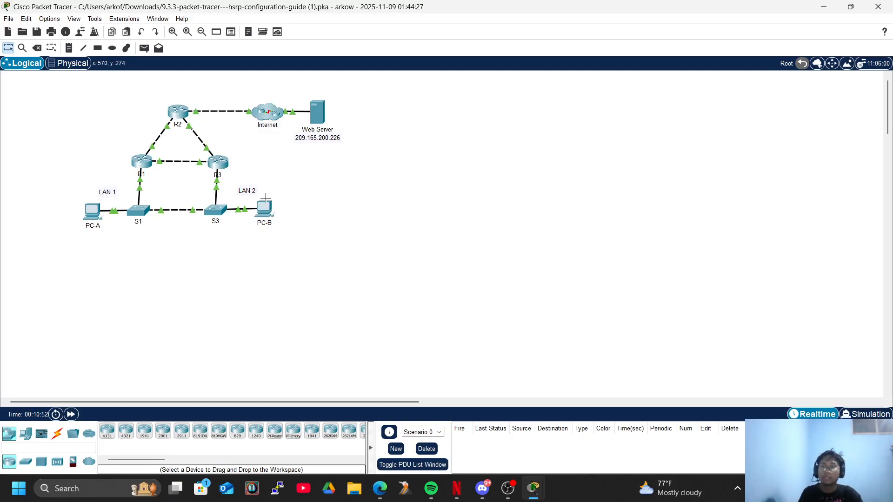
drag(275, 185, 209, 144)
click(383, 187)
drag(337, 243, 7, 131)
click(374, 297)
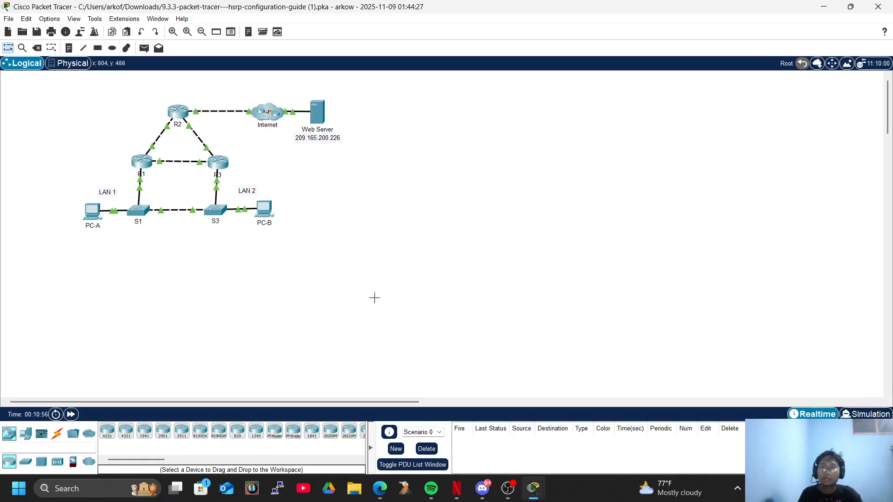
drag(343, 274, 156, 121)
click(385, 266)
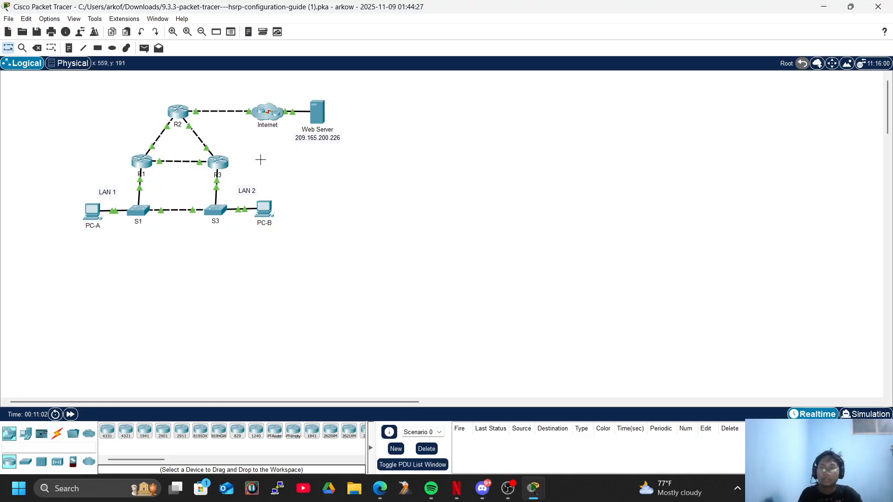
drag(271, 190, 195, 180)
drag(79, 140, 252, 294)
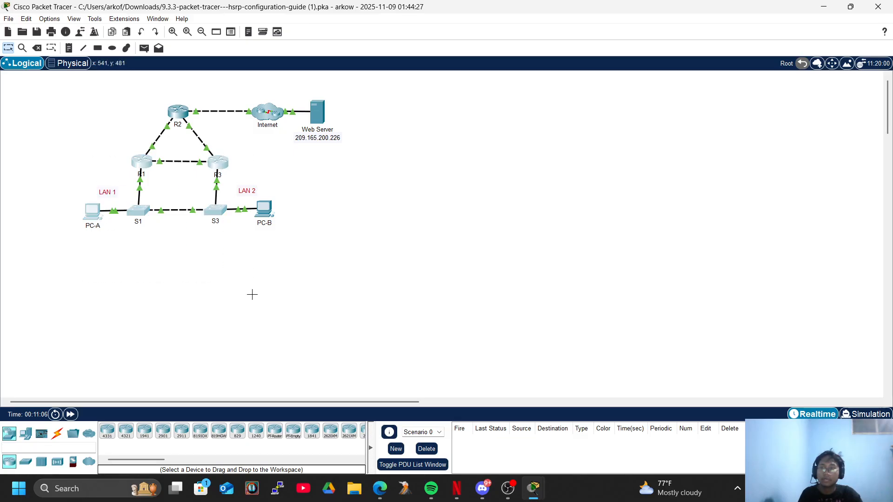
click(24, 102)
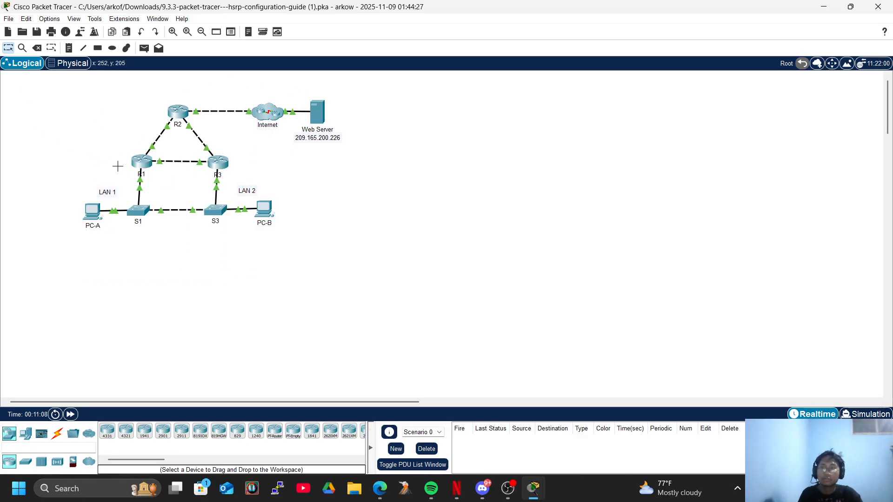
drag(279, 164, 180, 154)
click(316, 181)
drag(456, 186, 265, 95)
click(424, 224)
Read the activity instructions from the addressing table through Part 1, Verify Connectivity, and minimize the instructions window
key(alt+Tab)
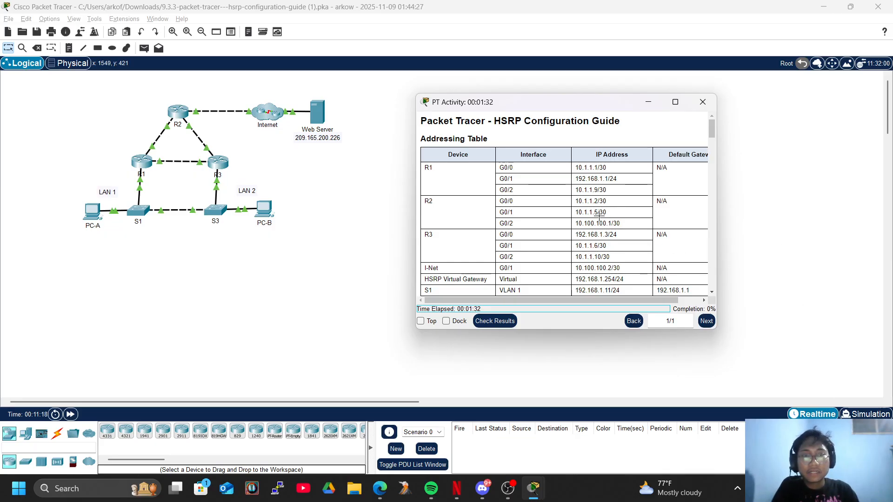
scroll(503, 205, down, 5)
scroll(504, 205, down, 5)
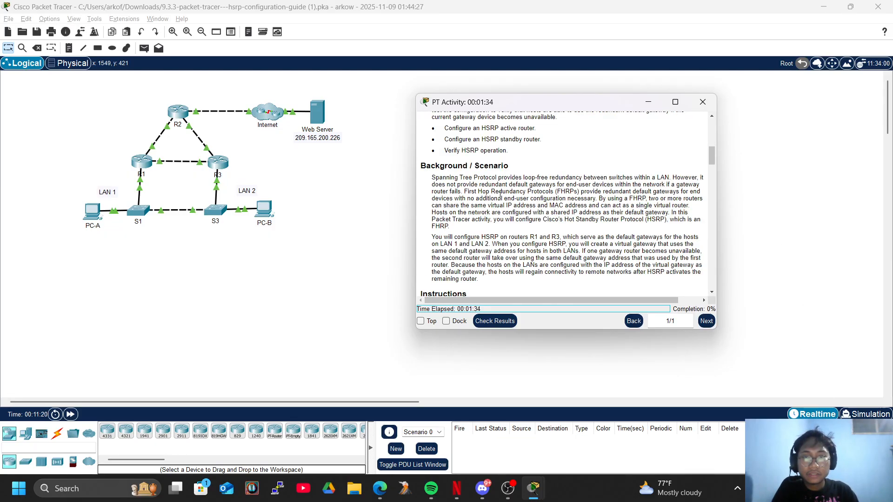
scroll(510, 194, down, 5)
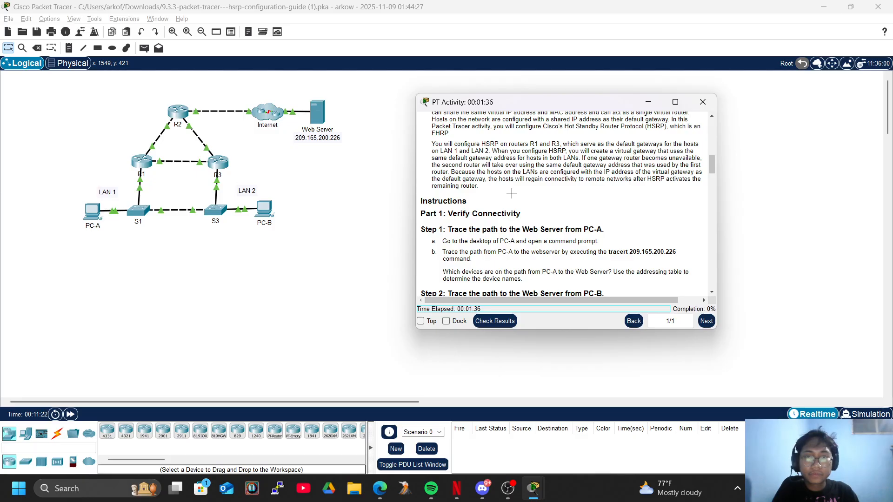
scroll(512, 193, down, 5)
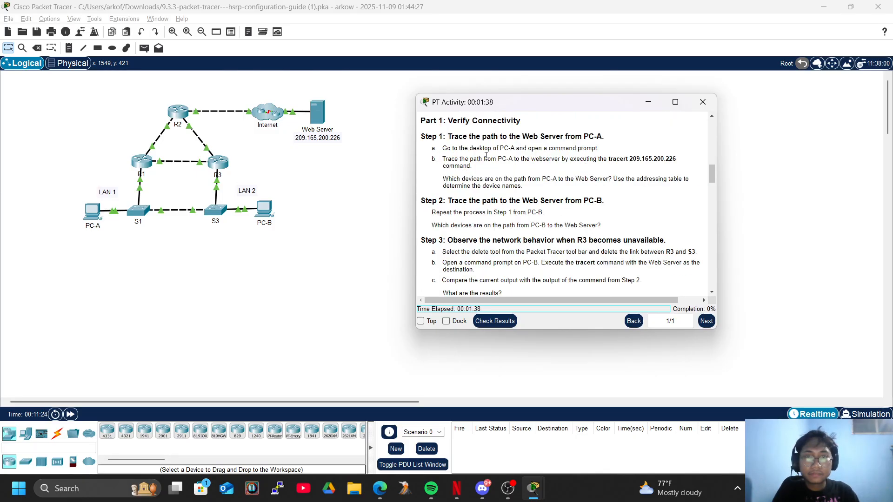
click(648, 101)
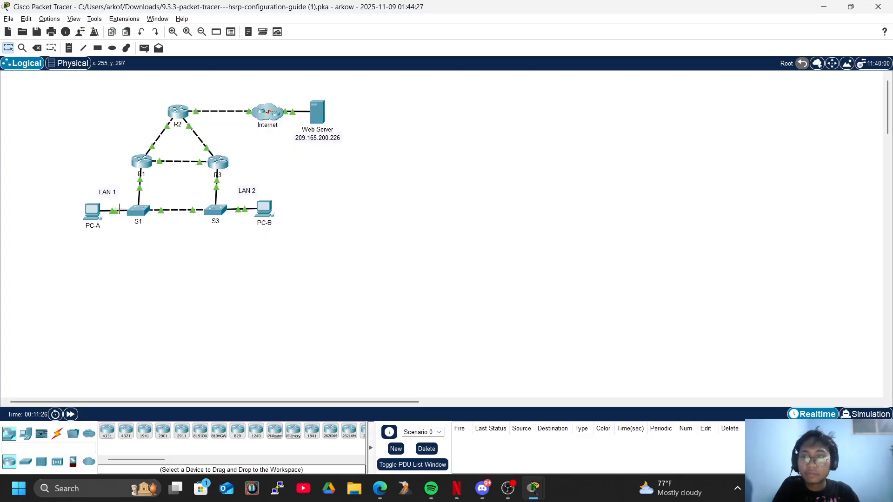
Trace the path to the Web Server from PC-A's command prompt with tracert 209.165.200.226, fast-forwarding the network time
click(93, 211)
click(596, 133)
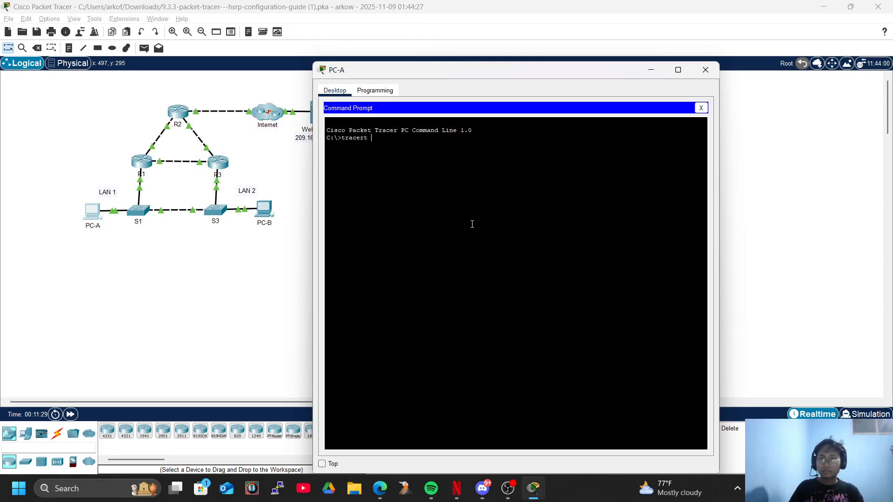
text(tracert)
drag(402, 66, 523, 66)
text(209.165.)
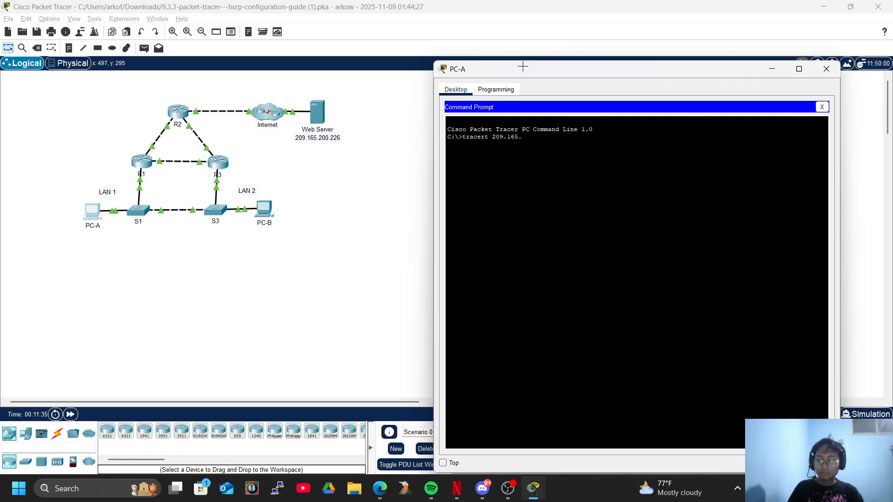
text(200.226)
key(Return)
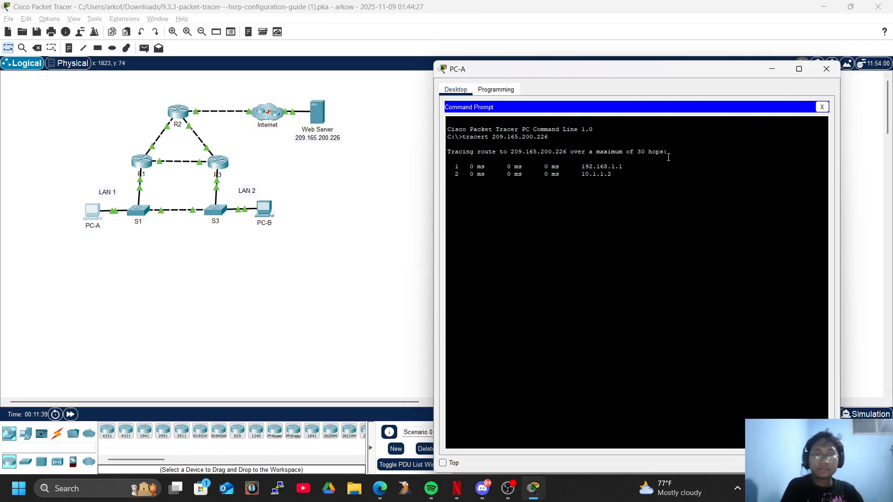
click(70, 415)
click(70, 415)
Arrange PC-A's trace output and the activity's addressing table side by side to match the hop addresses to devices
key(alt+Tab)
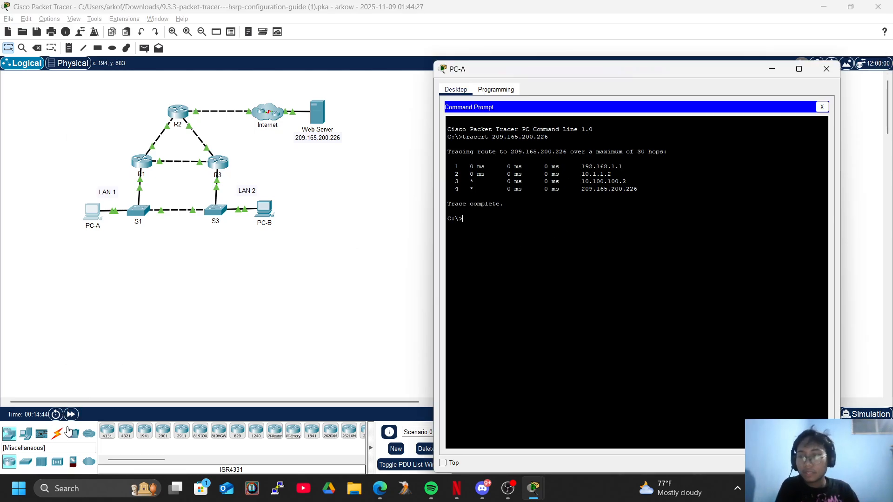
drag(597, 71, 472, 144)
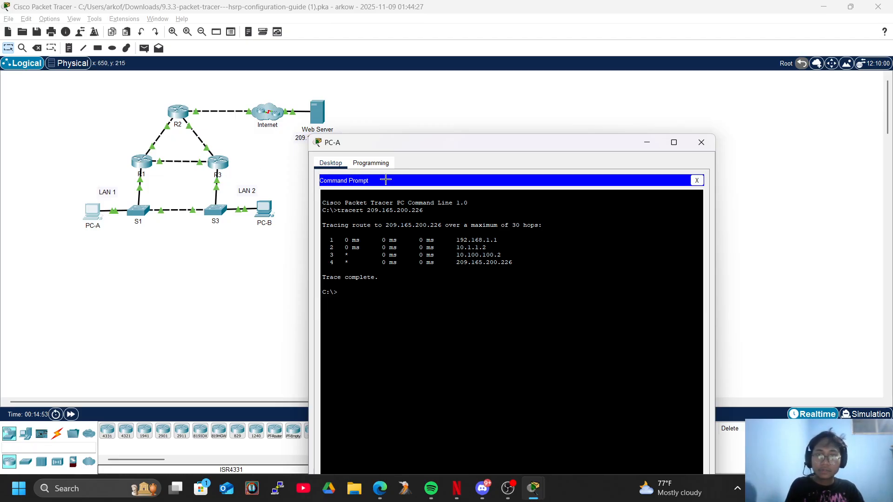
key(alt+Tab)
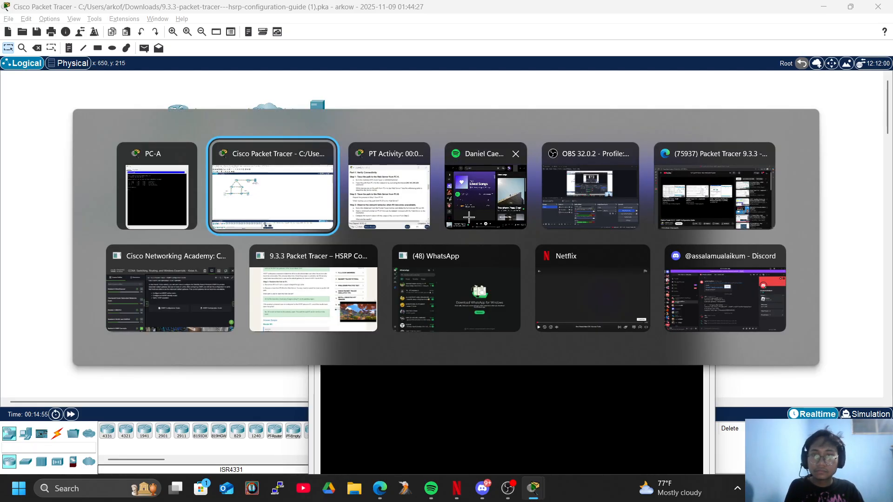
key(Tab)
scroll(643, 190, up, 5)
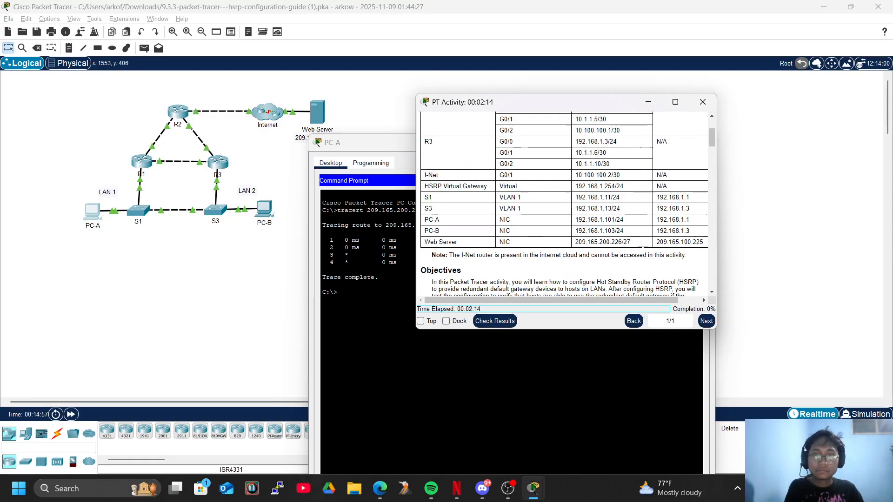
drag(538, 106, 679, 110)
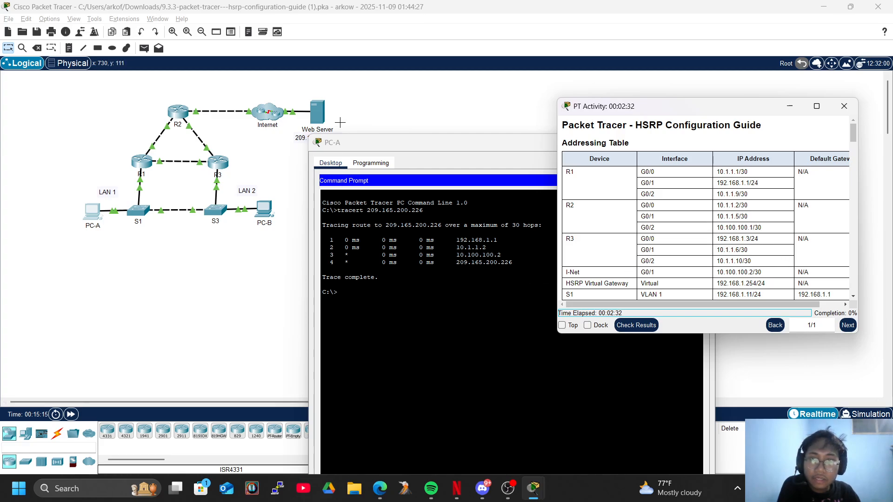
Review the Part 1 Step 1 instructions on tracing from PC-A and return to PC-A's trace output
click(372, 106)
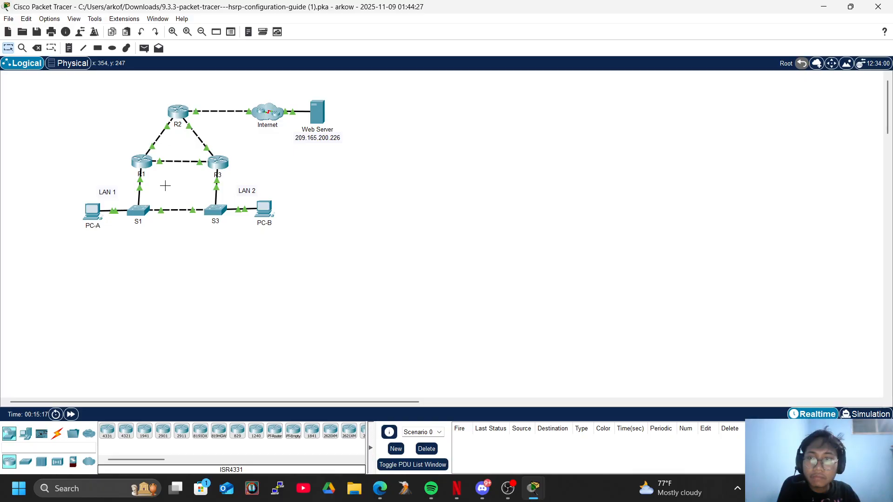
click(189, 498)
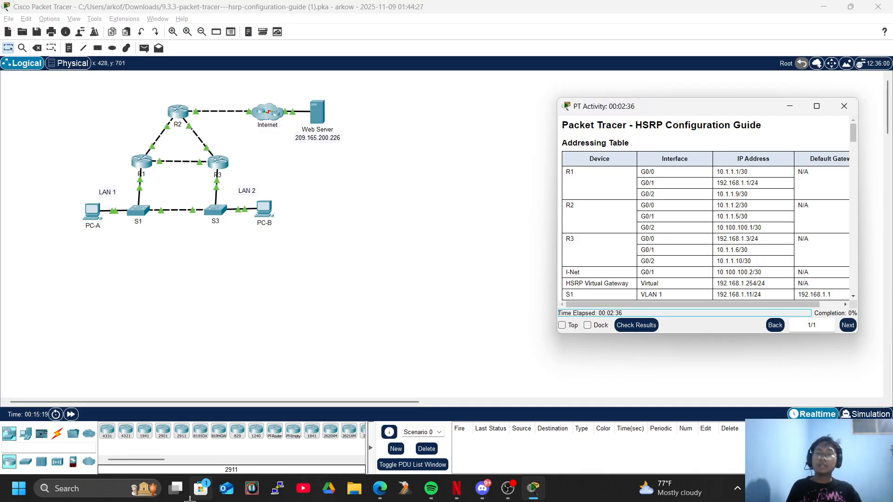
scroll(667, 188, down, 3)
scroll(668, 189, down, 12)
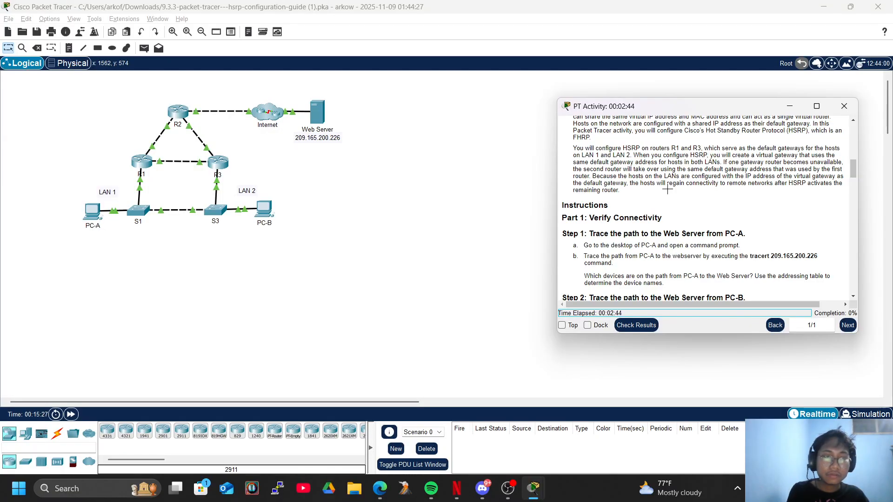
key(alt+Tab)
key(alt+Tab)
key(alt+Tab)
key(alt+Tab)
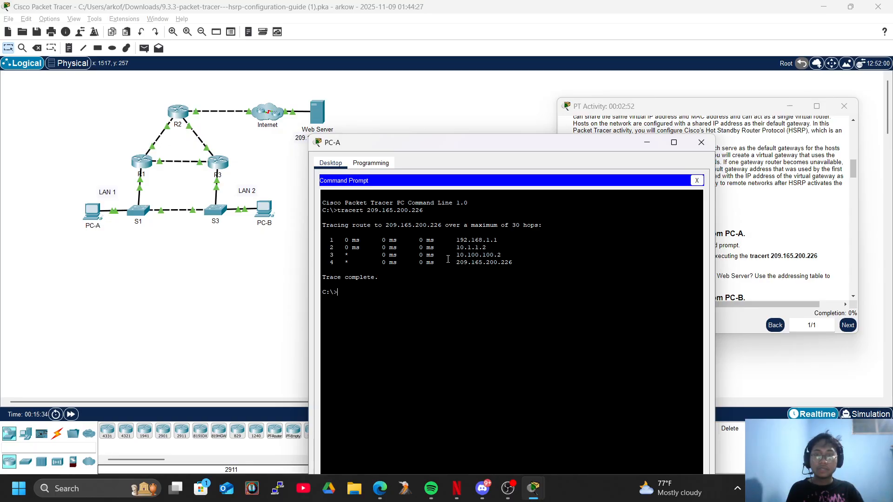
Trace the path to the Web Server from PC-B's command prompt with tracert 209.165.200.226
click(760, 218)
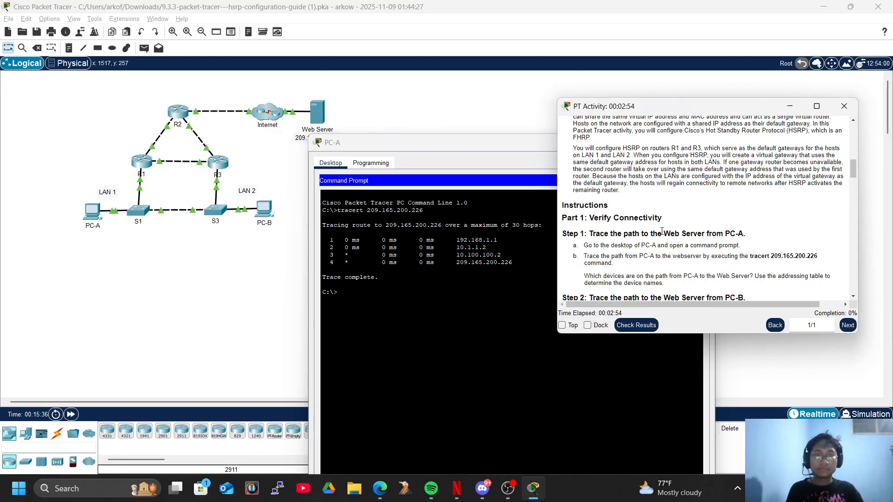
scroll(755, 219, down, 3)
click(303, 299)
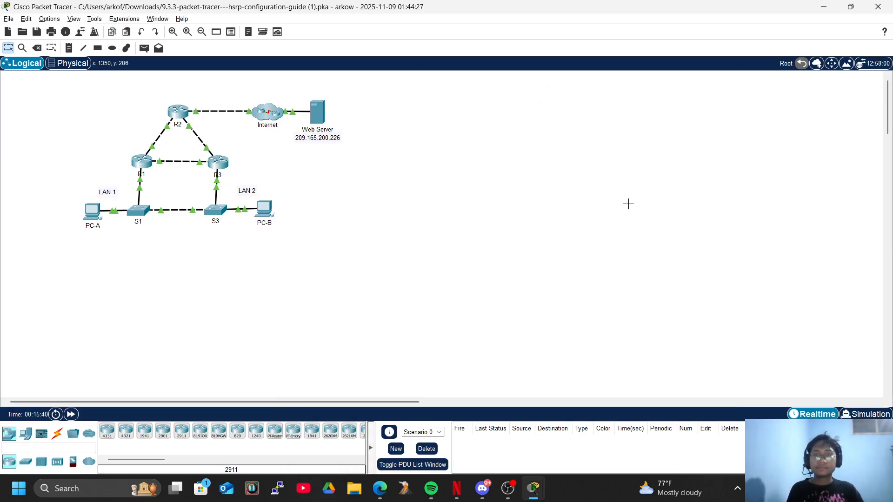
click(265, 208)
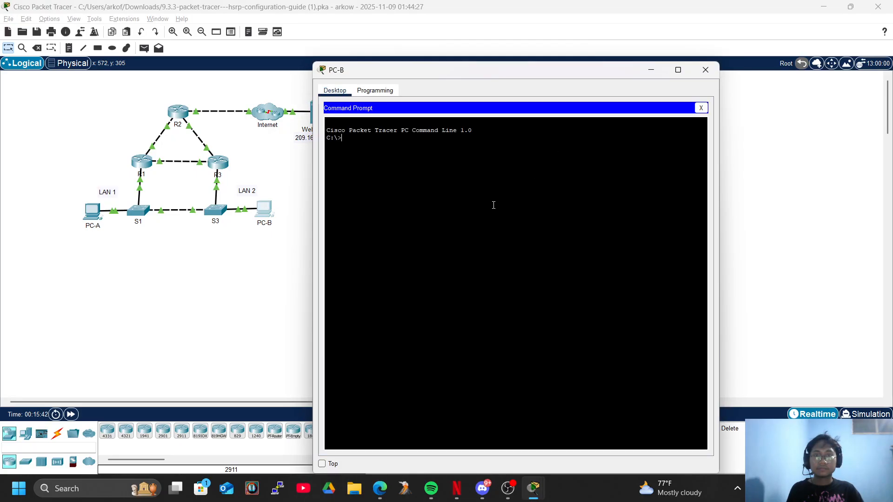
text(tracert)
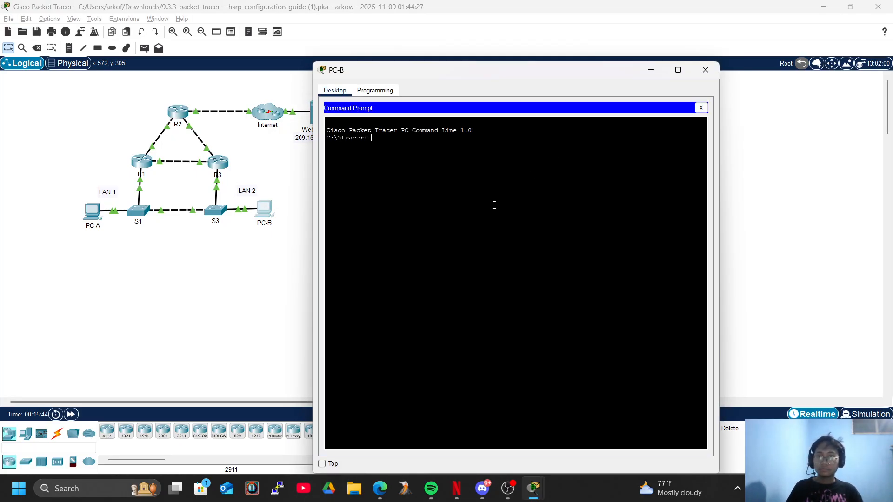
text( 209.)
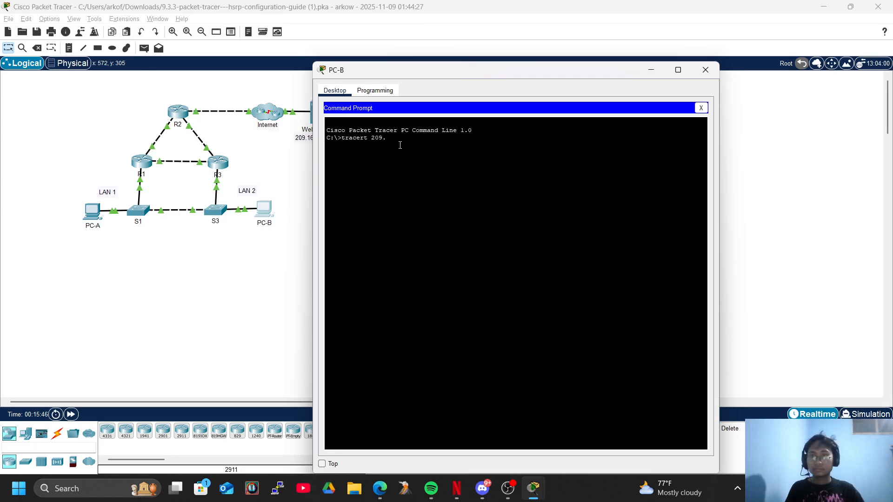
drag(359, 66, 501, 71)
text(1)
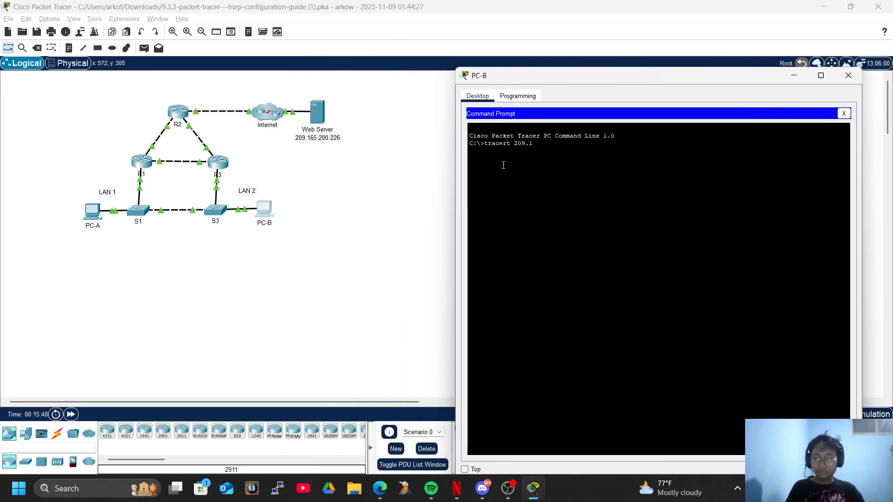
text(65.200)
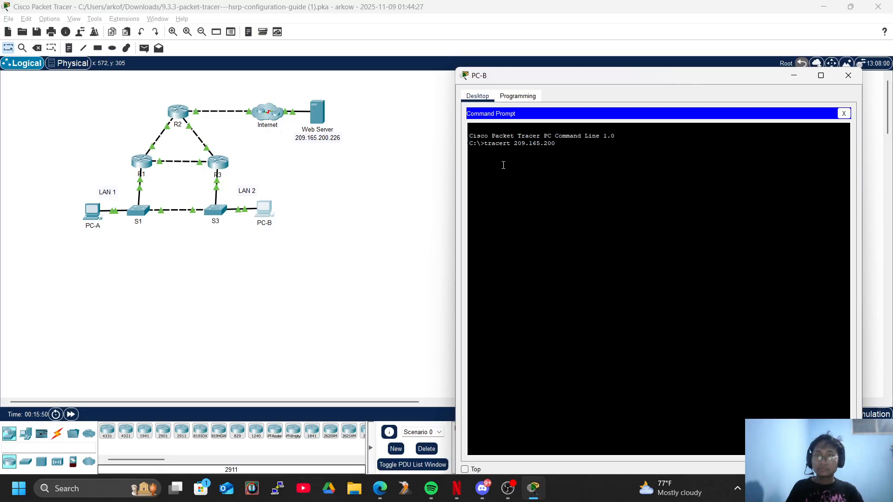
text(.226)
key(Return)
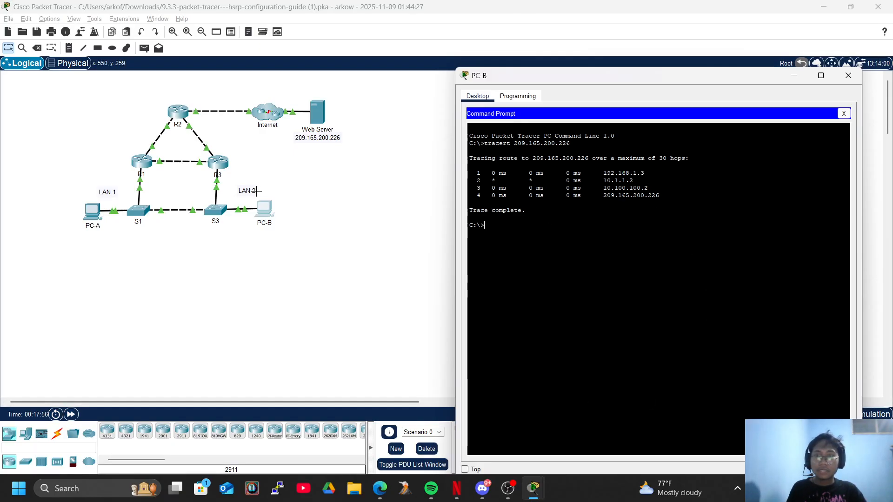
Arrange PC-B's trace output alongside the addressing table and topology to match the hop addresses to devices
drag(582, 85, 298, 95)
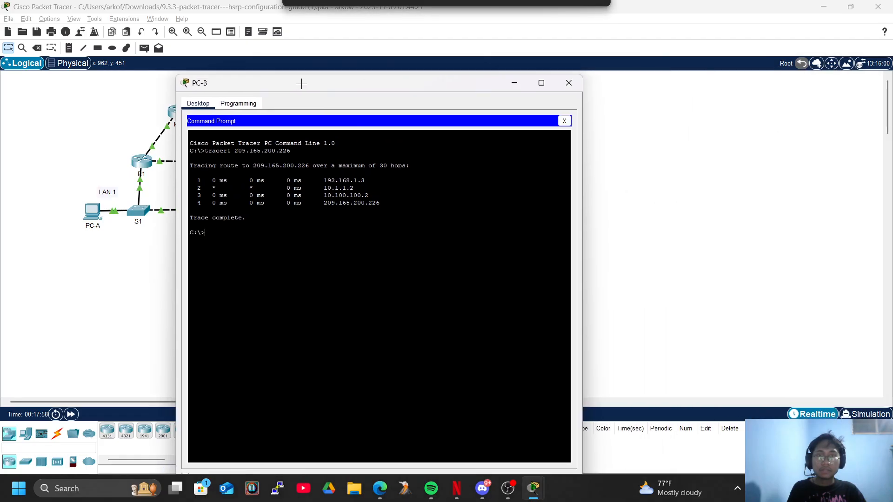
key(alt+Tab)
key(Tab)
key(Tab)
scroll(753, 176, up, 10)
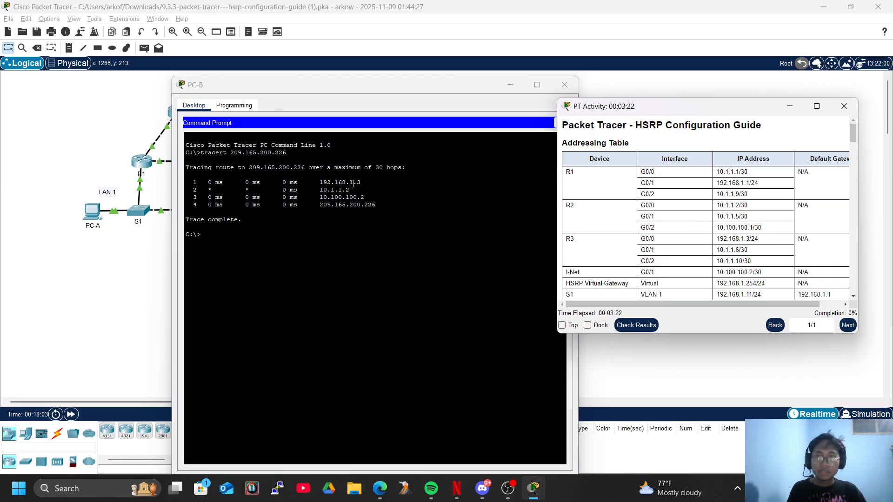
drag(348, 94, 320, 221)
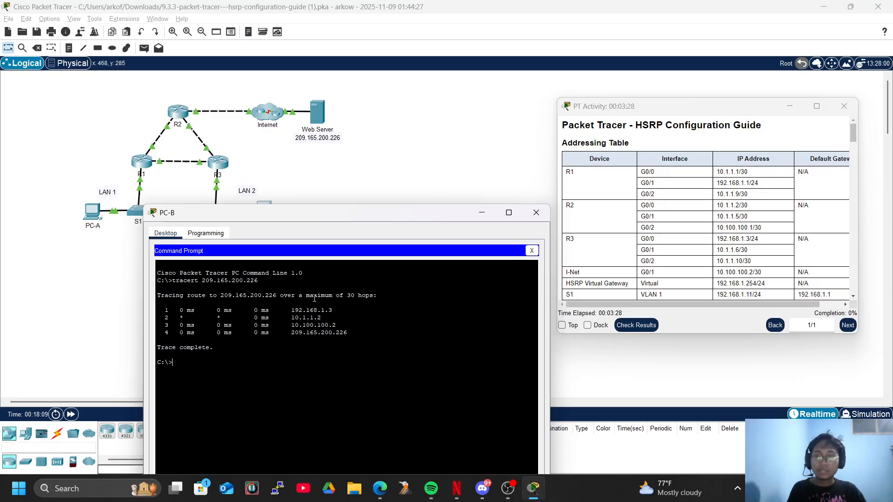
drag(443, 221, 499, 196)
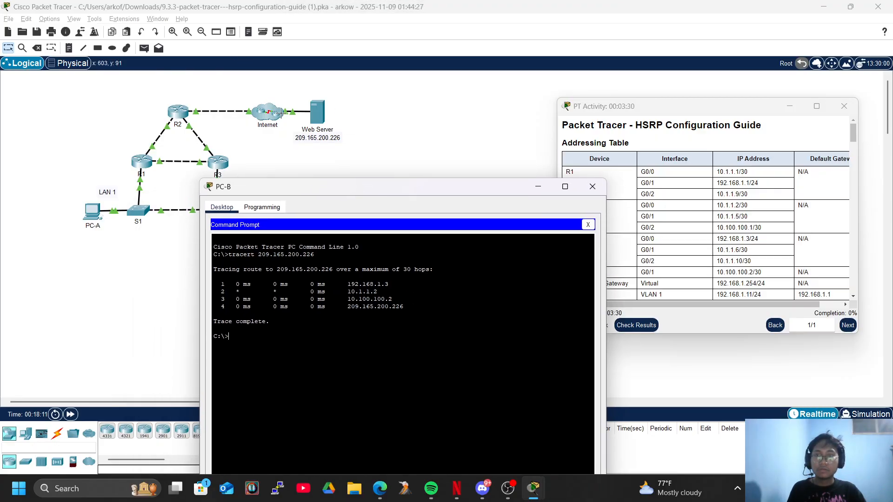
Tile the activity instructions beside the topology window and review Part 1 Step 3 on R3 becoming unavailable
key(alt+Tab)
key(Tab)
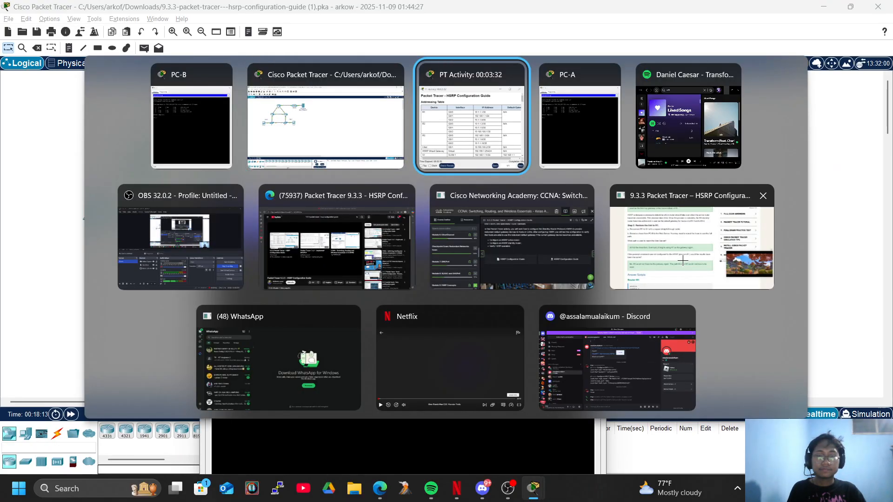
scroll(690, 216, down, 15)
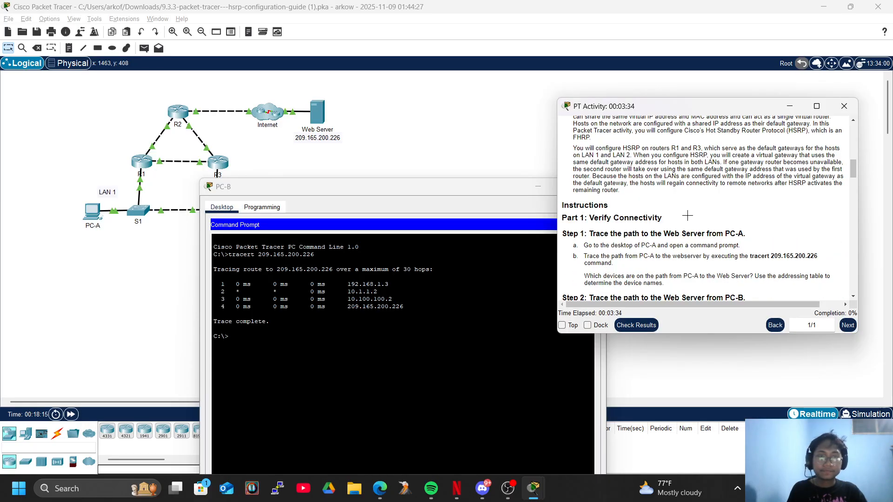
key(super+Right)
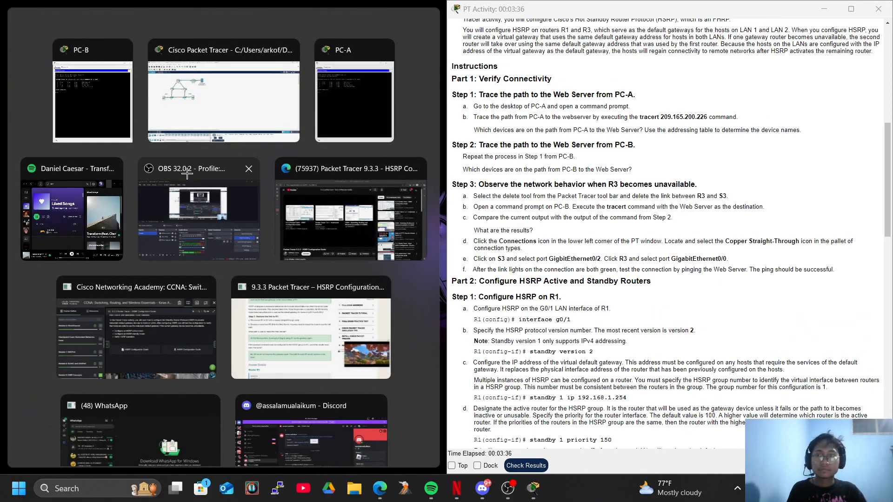
click(224, 93)
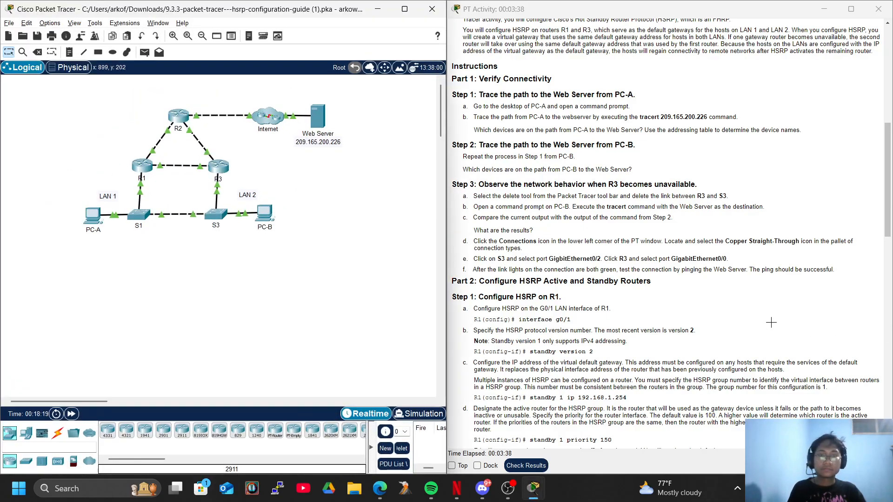
scroll(714, 322, down, 2)
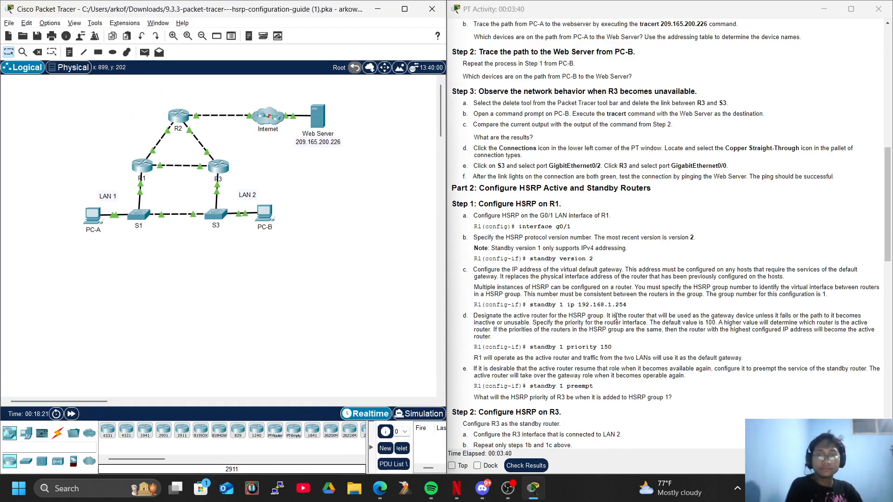
scroll(650, 296, up, 3)
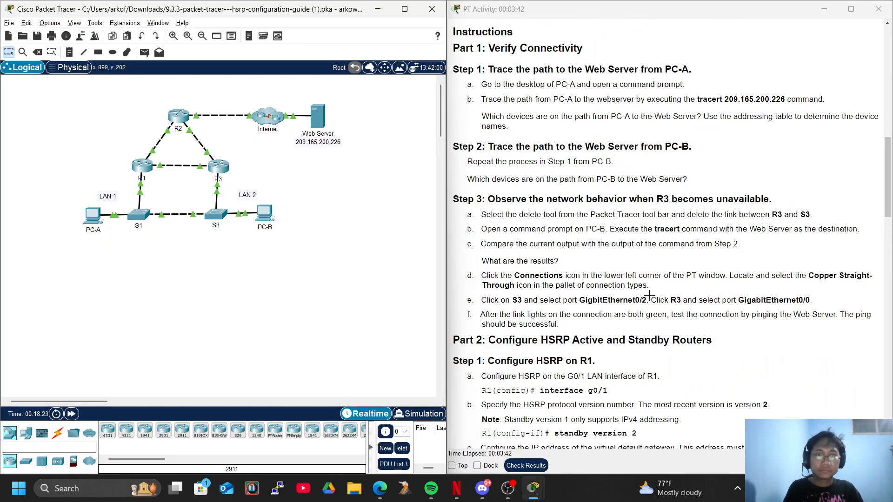
scroll(649, 295, down, 2)
scroll(585, 208, up, 1)
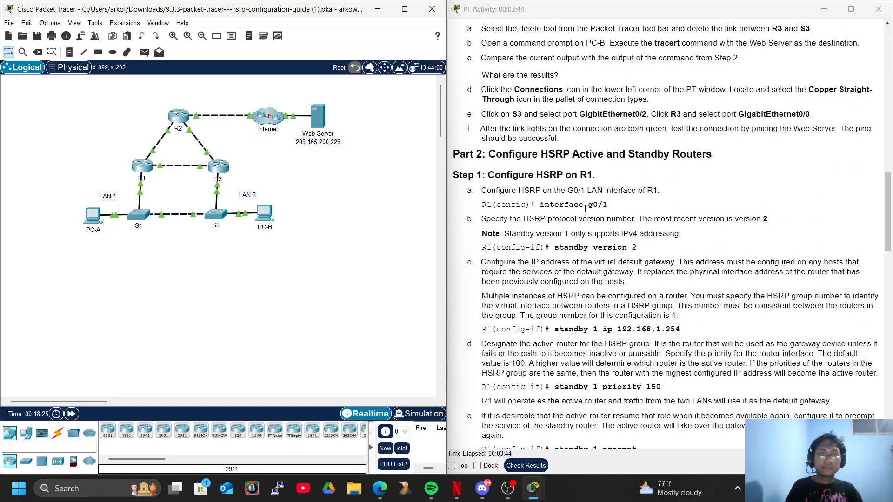
scroll(633, 195, up, 1)
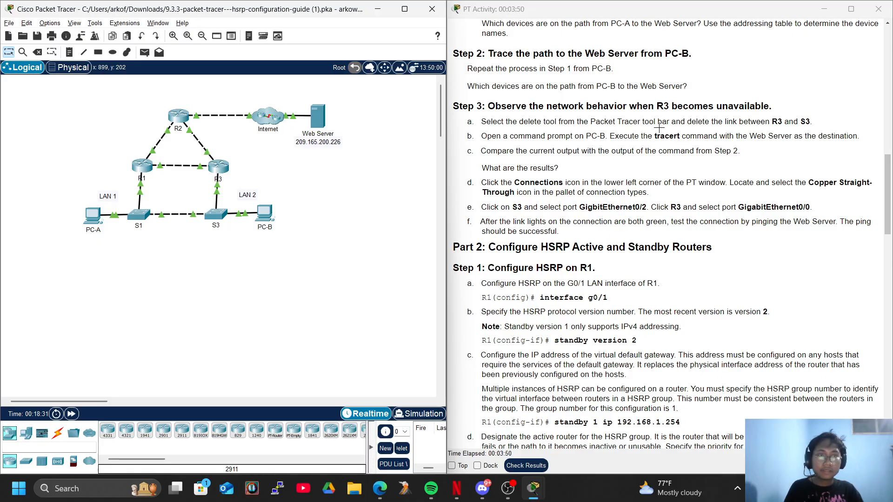
Delete the link between R3 and S3, then restore the selection tool
click(38, 52)
click(217, 188)
click(8, 52)
Rerun tracert 209.165.200.226 from PC-B, fast-forward the network time, and interrupt the trace
click(265, 213)
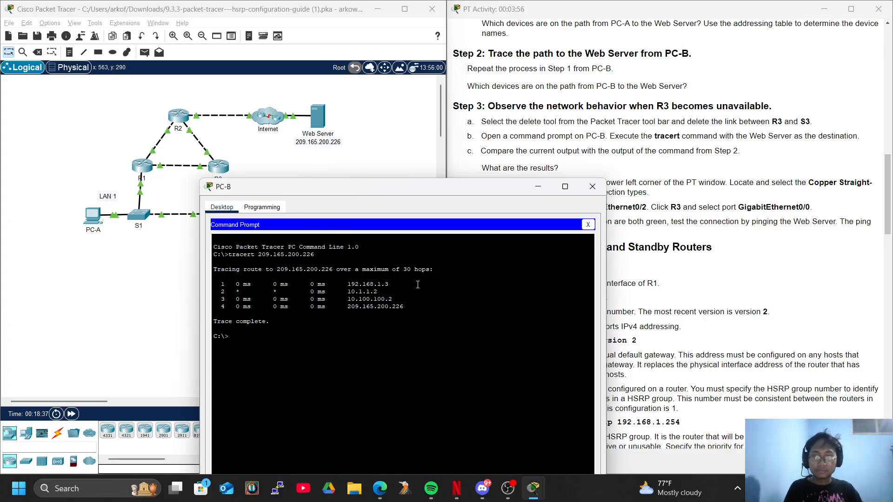
key(Return)
key(Return)
key(Up)
key(Return)
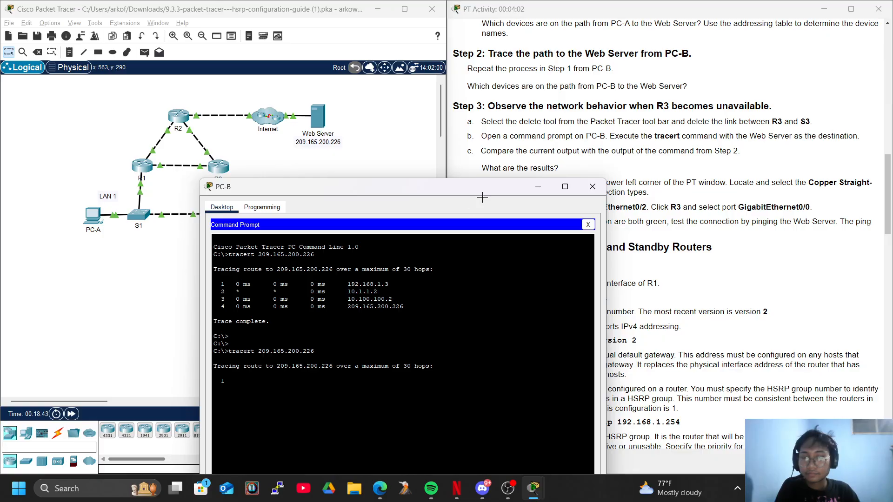
click(71, 414)
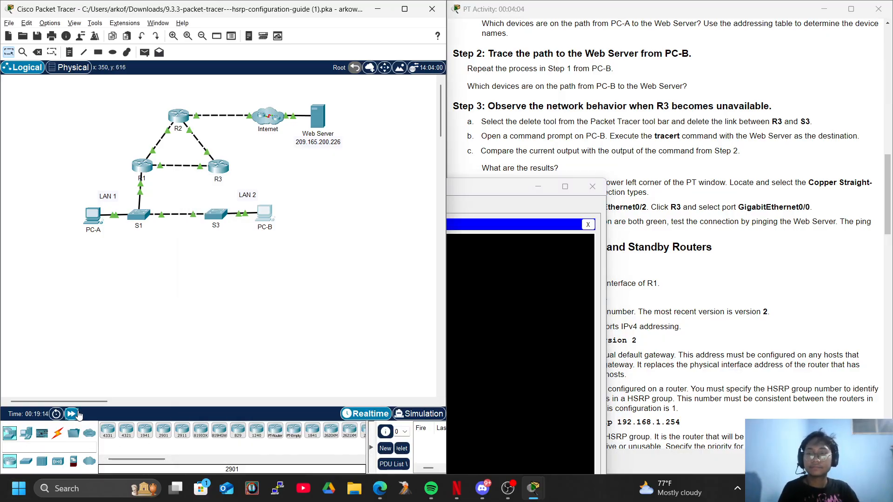
click(481, 368)
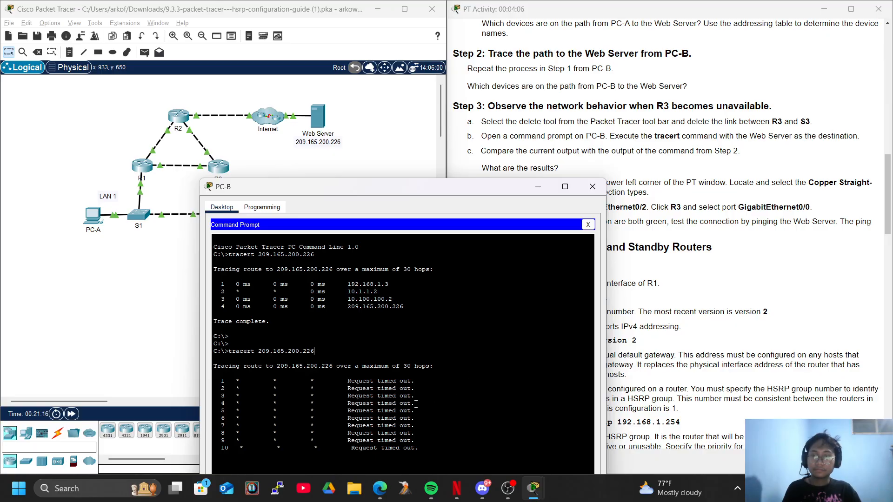
key(ctrl+c)
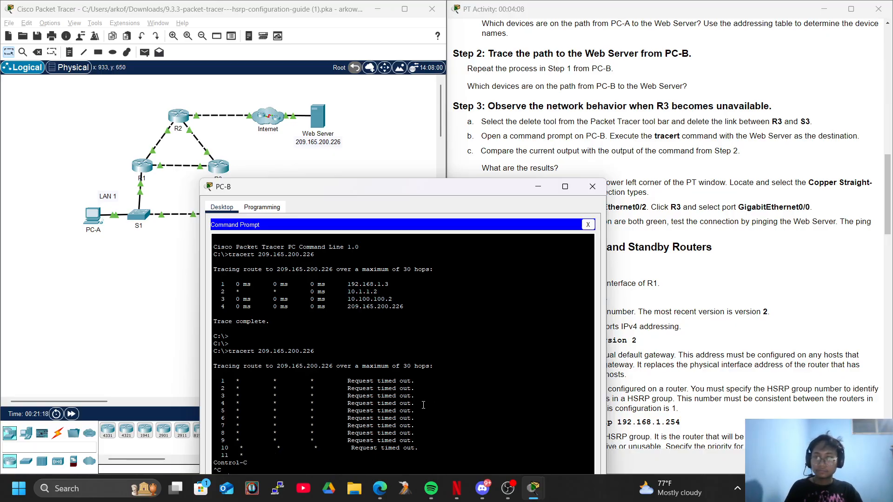
Compare PC-B's new trace output with the topology and instructions, and minimize the PC-B window
drag(428, 189, 476, 114)
click(193, 313)
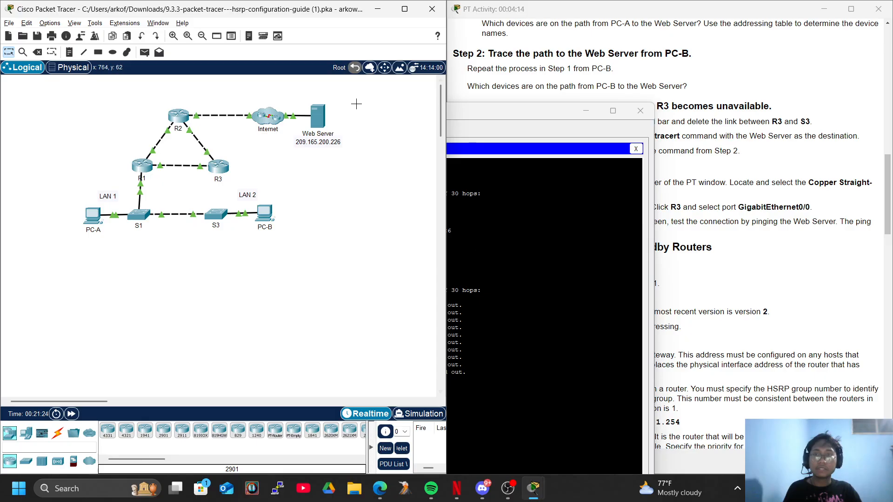
drag(564, 251, 571, 223)
click(587, 110)
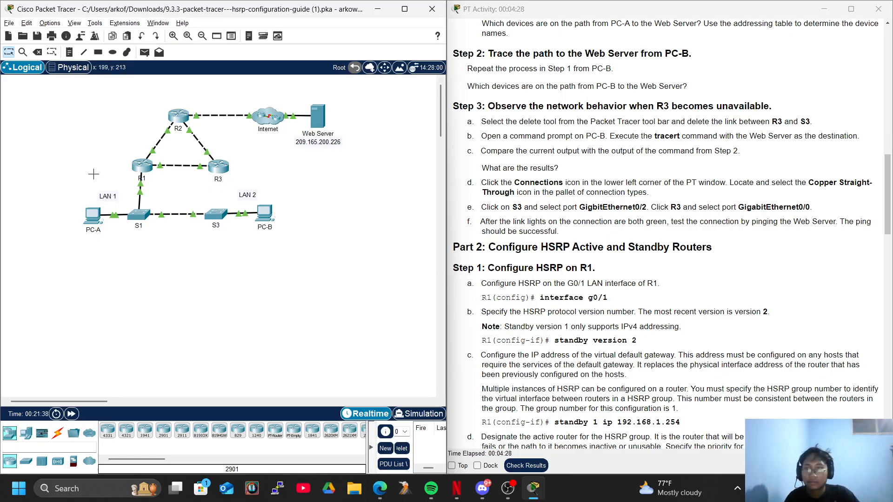
Open R1's command line and enter global configuration mode through privileged mode
click(143, 168)
drag(400, 70, 181, 15)
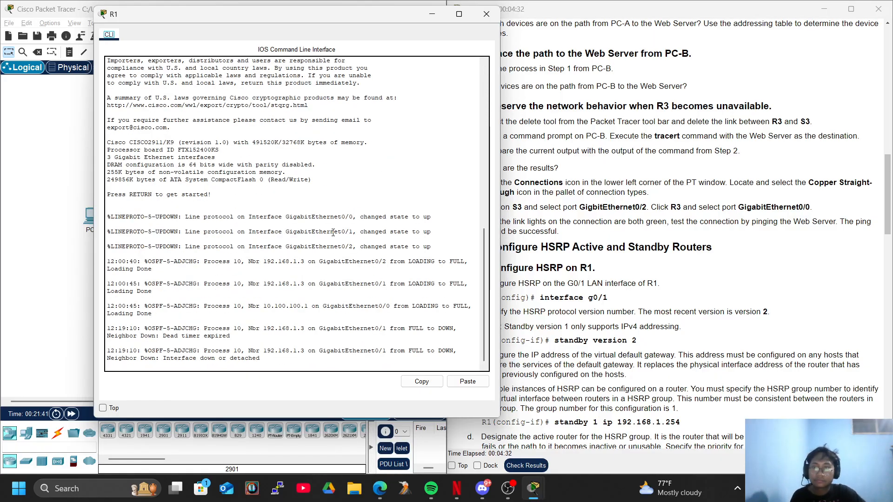
click(219, 364)
key(Return)
text(en)
key(Return)
text(conf)
key(Tab)
text(ter)
key(Tab)
key(Return)
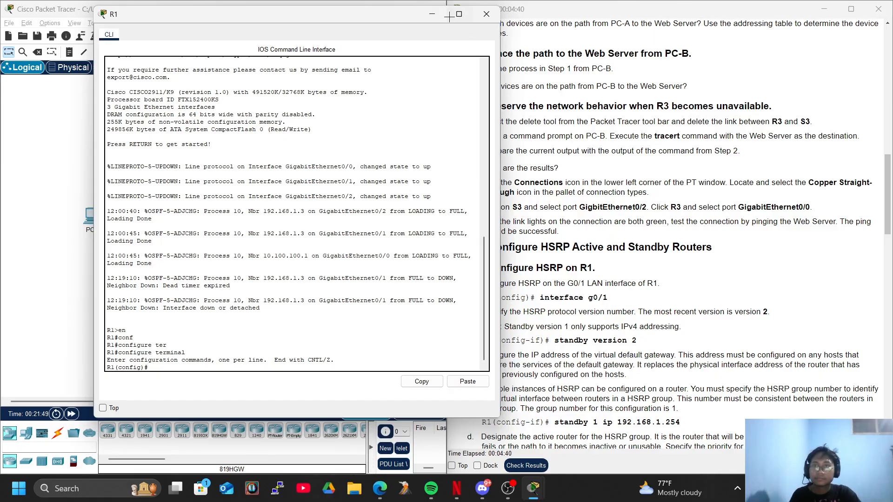
Shrink R1's command line window and place it over the topology, clear of the activity instructions
drag(408, 14, 557, 96)
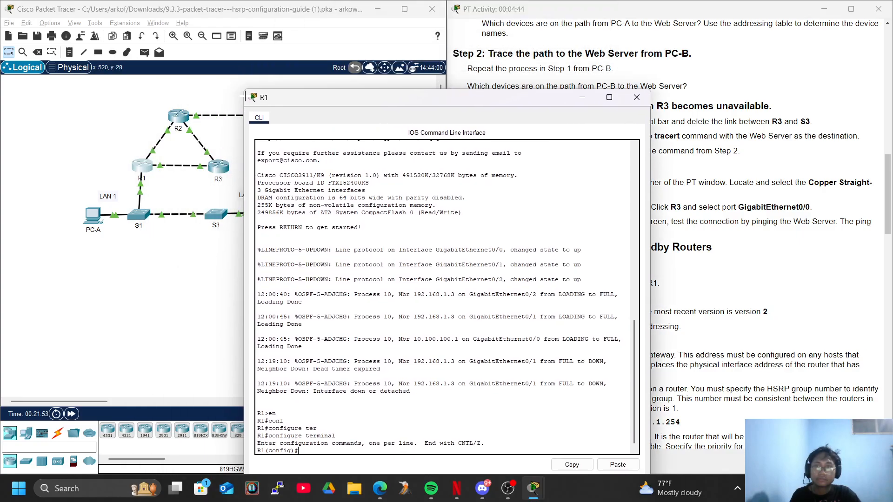
drag(241, 91, 356, 166)
drag(469, 172, 252, 62)
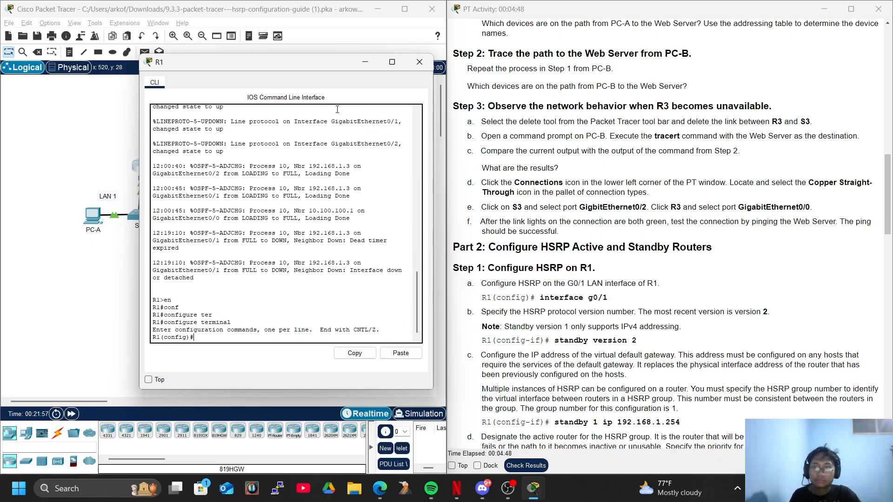
drag(307, 63, 266, 32)
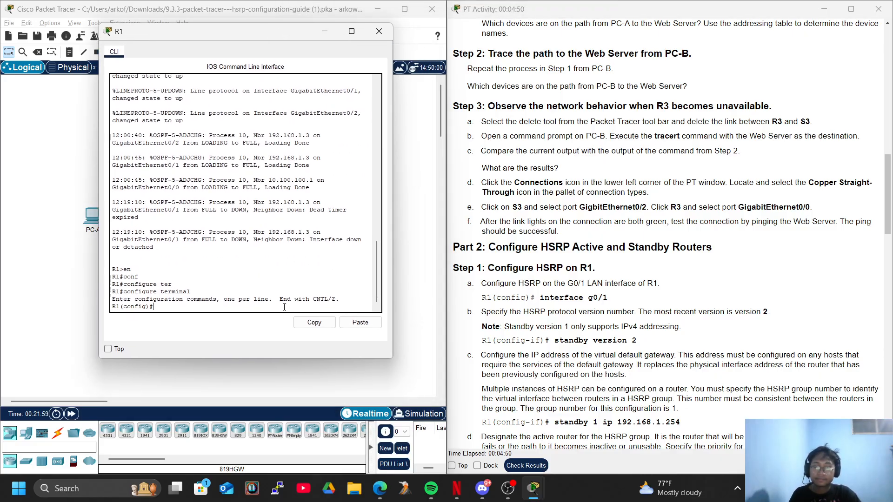
Enter interface configuration for gigabitEthernet 0/1 on R1, and uncover the topology to check R1's link ports
text(inter)
key(Tab)
text(g)
key(Tab)
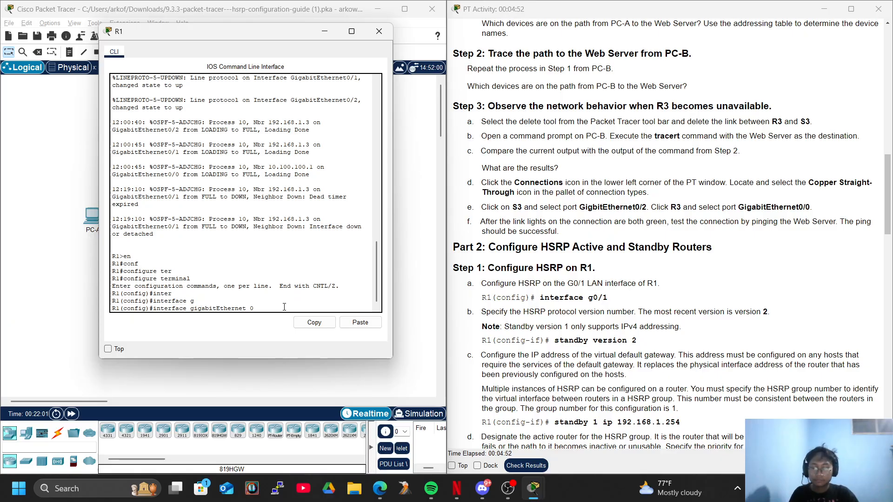
text(0/1)
key(Return)
drag(193, 29, 592, 132)
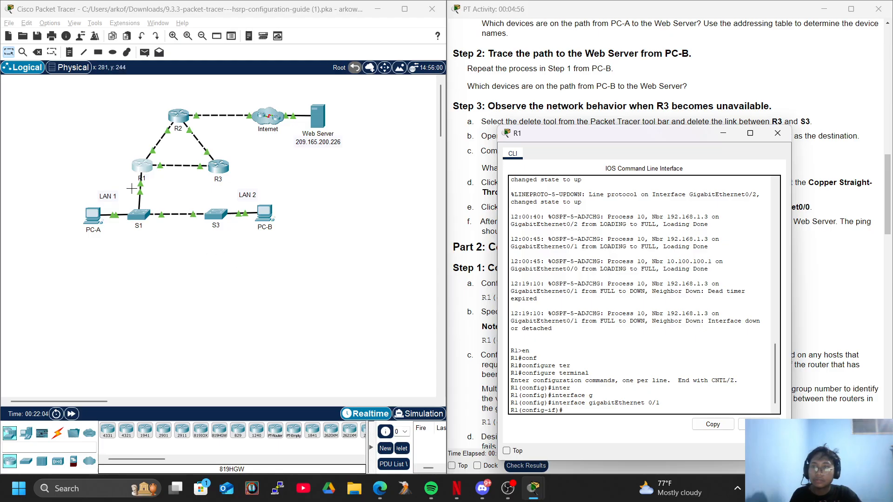
click(161, 166)
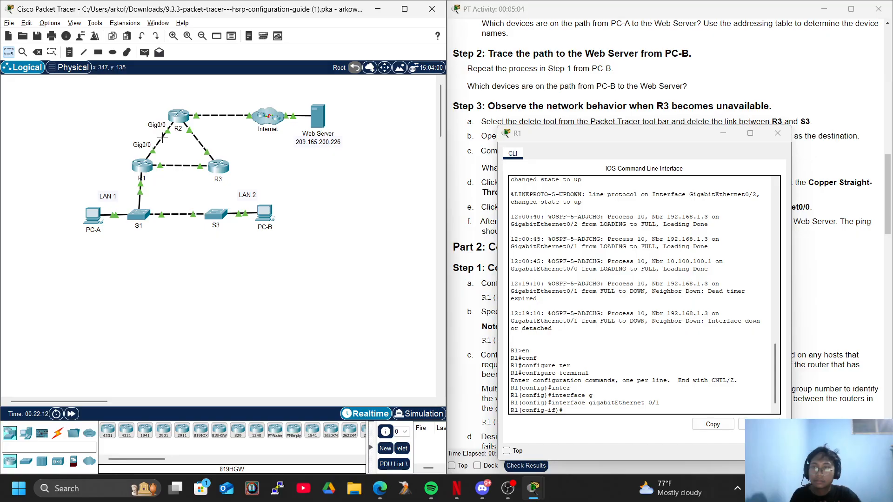
Check R1's links in the topology and set HSRP version 2 on R1's gigabitEthernet 0/1 interface
mouse_move(141, 177)
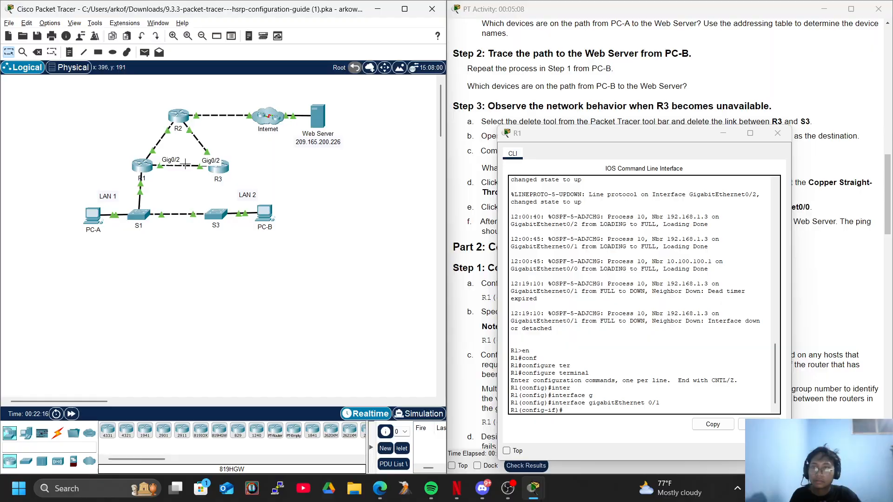
drag(662, 151, 234, 73)
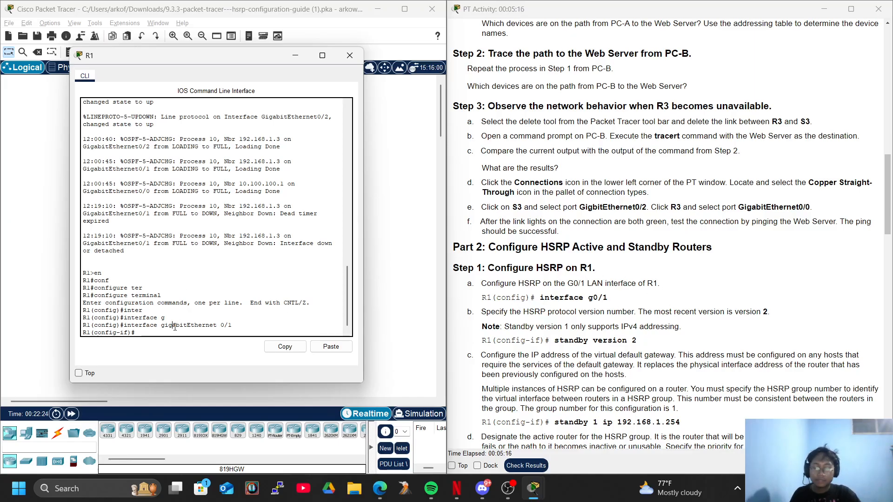
key(Return)
key(Return)
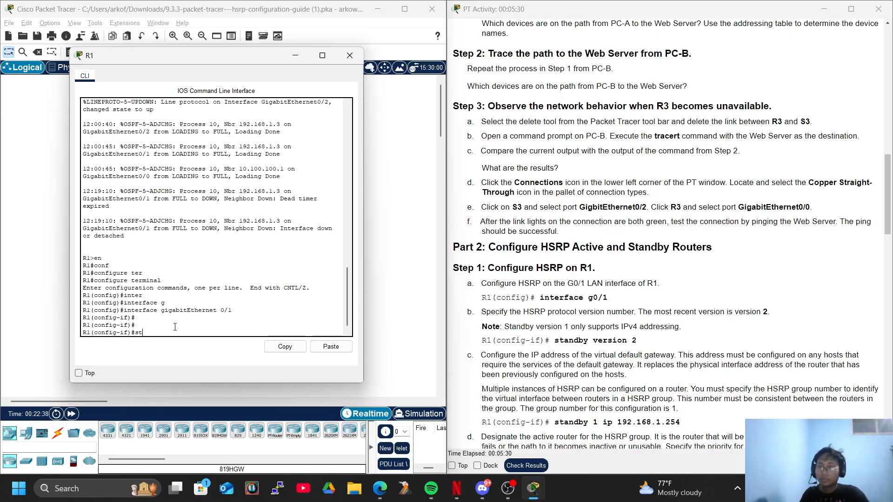
text(an)
key(Tab)
text(ver)
key(Tab)
text(2)
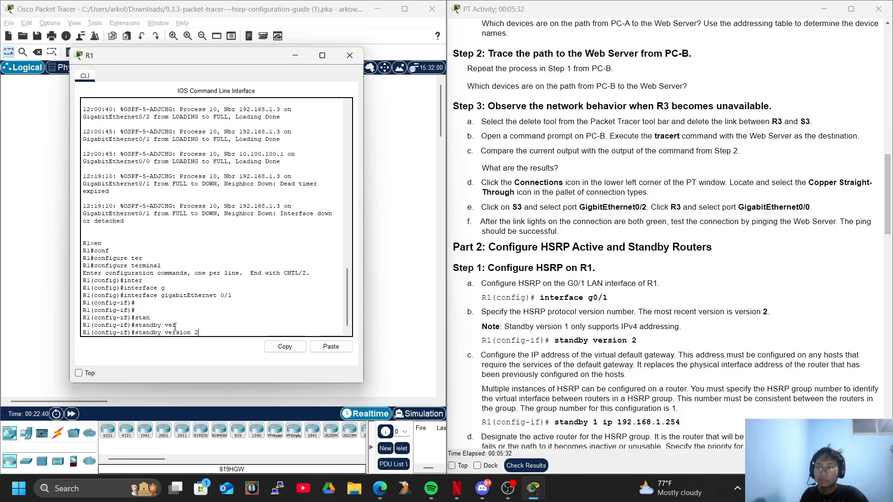
key(Return)
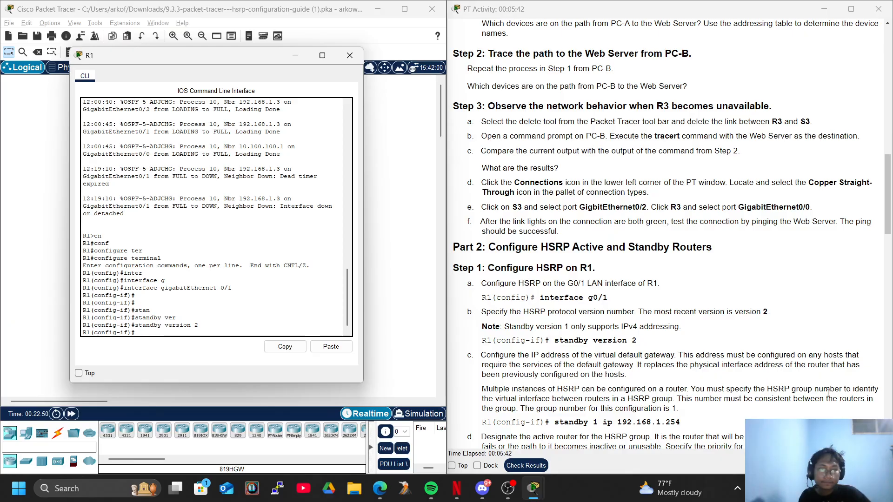
Assign 192.168.1.254 as the virtual gateway address of HSRP group 1 on R1's gigabitEthernet 0/1 interface
text(s)
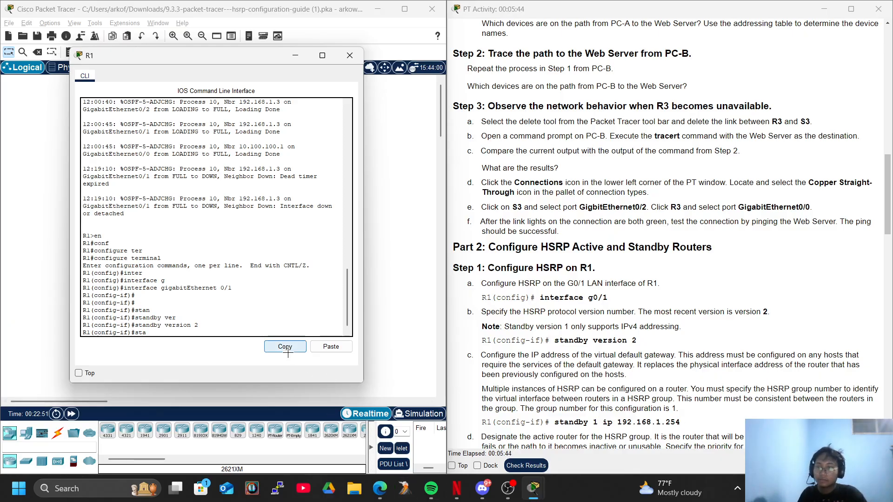
text(ta)
key(Tab)
text(1 i)
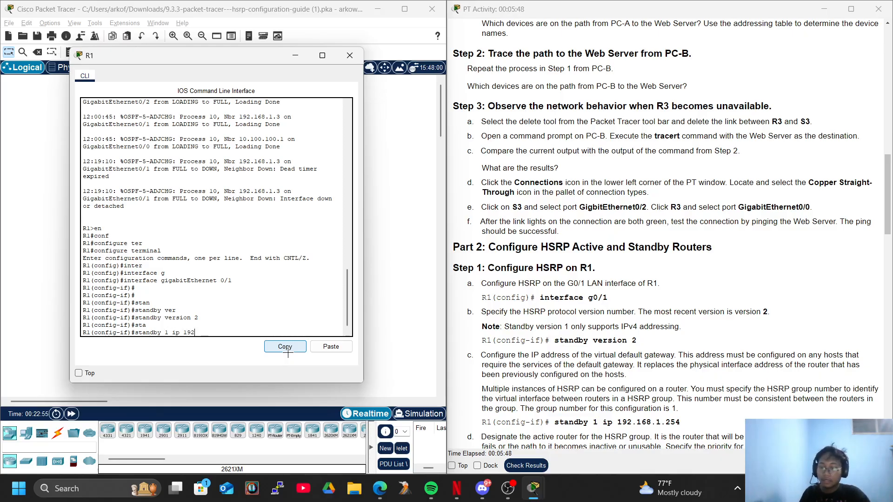
text(p 192.168.1.254)
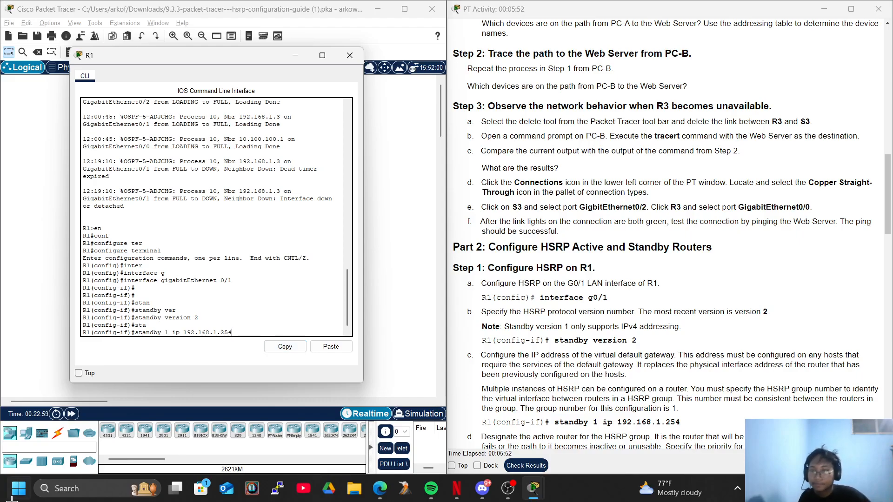
key(Return)
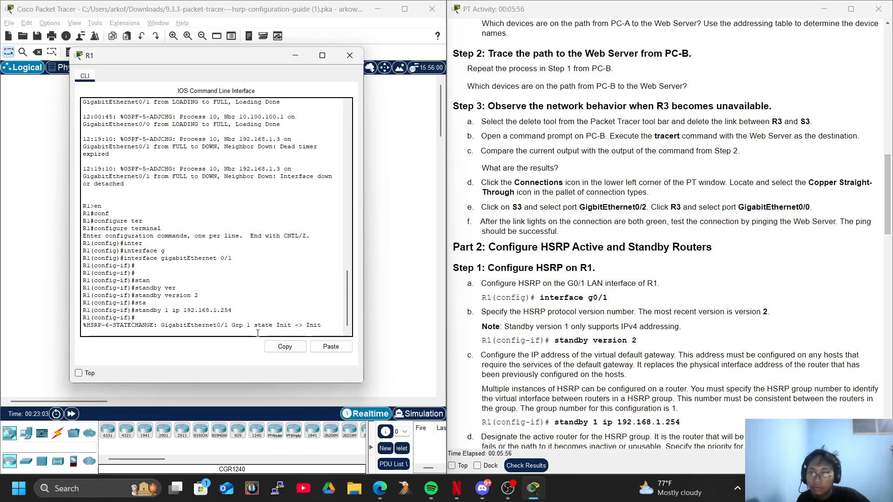
key(Return)
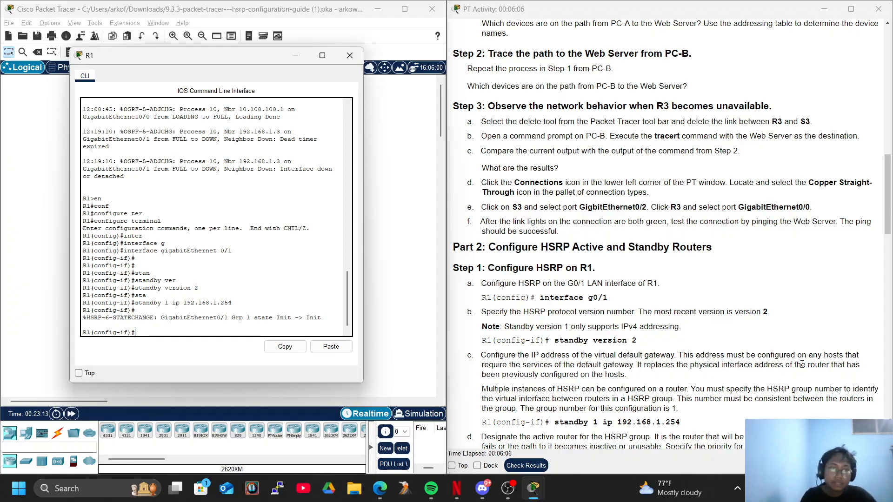
Uncover the topology to examine the LAN routers, and place R1's command line window back clear of the instructions
right_click(816, 363)
click(731, 370)
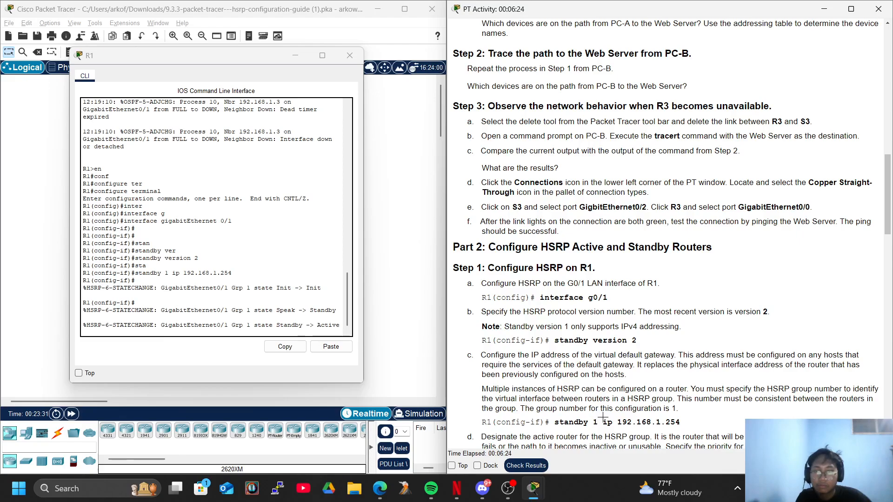
drag(131, 60, 400, 253)
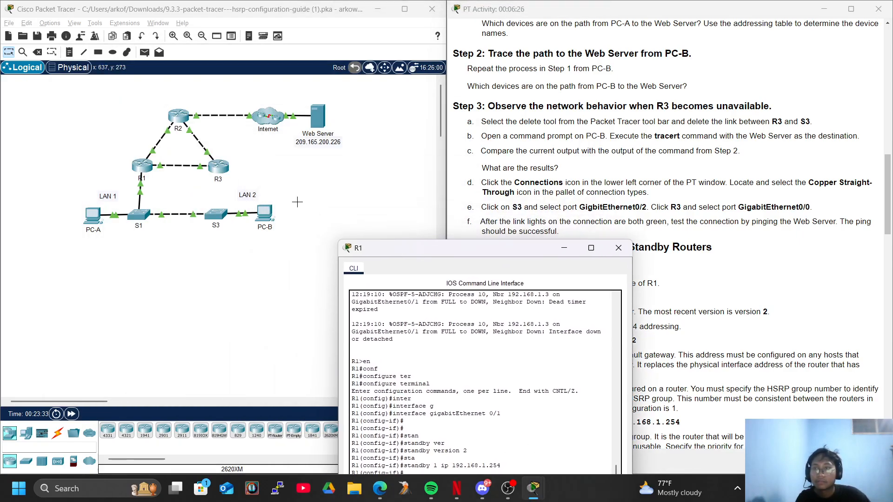
click(265, 158)
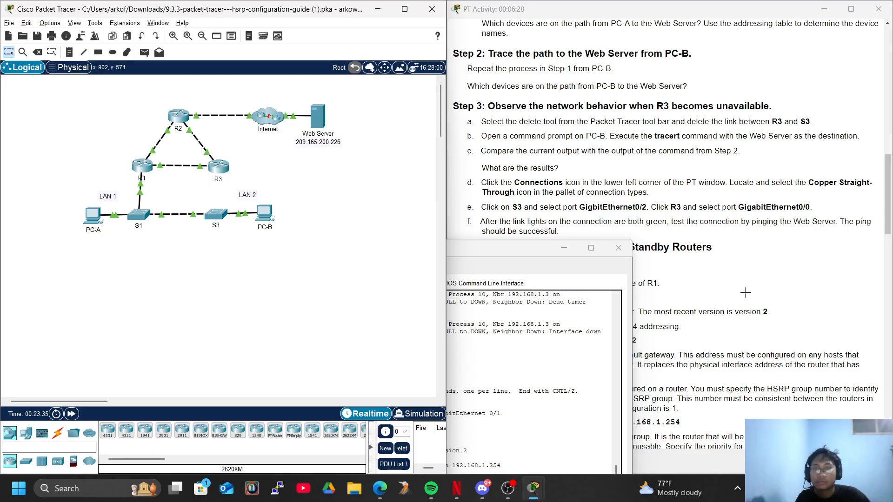
drag(514, 247, 633, 176)
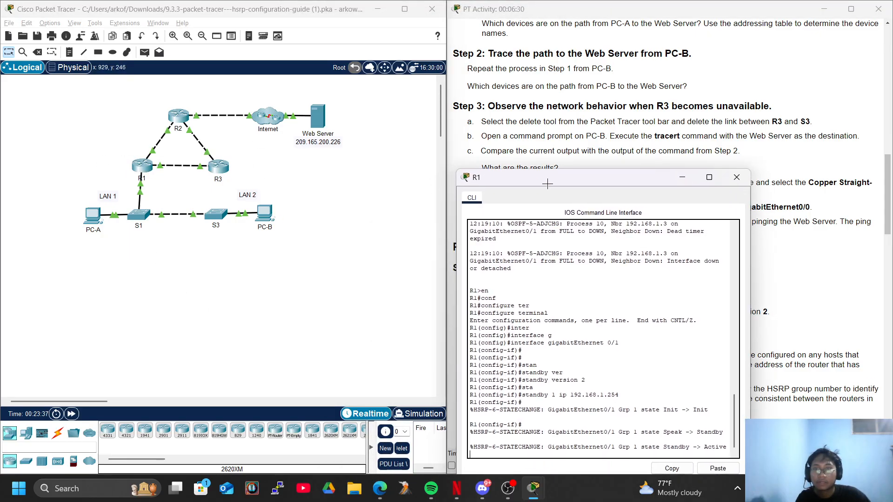
drag(547, 184, 435, 146)
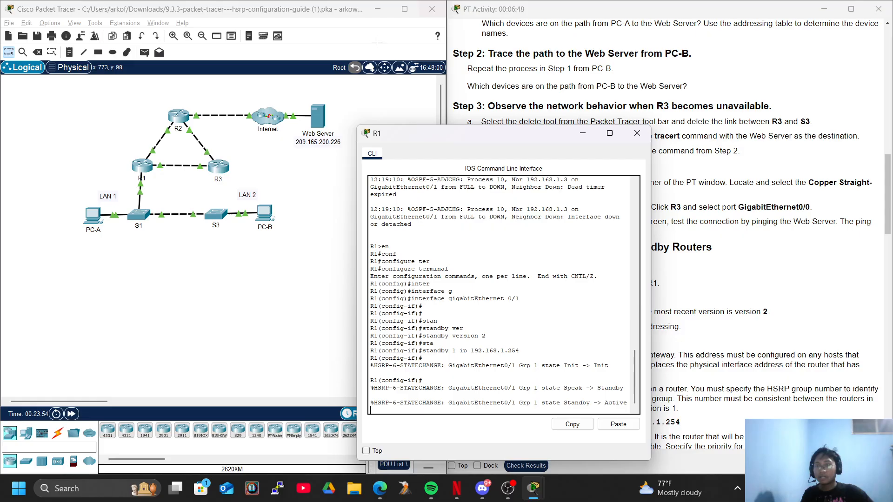
drag(487, 130, 165, 79)
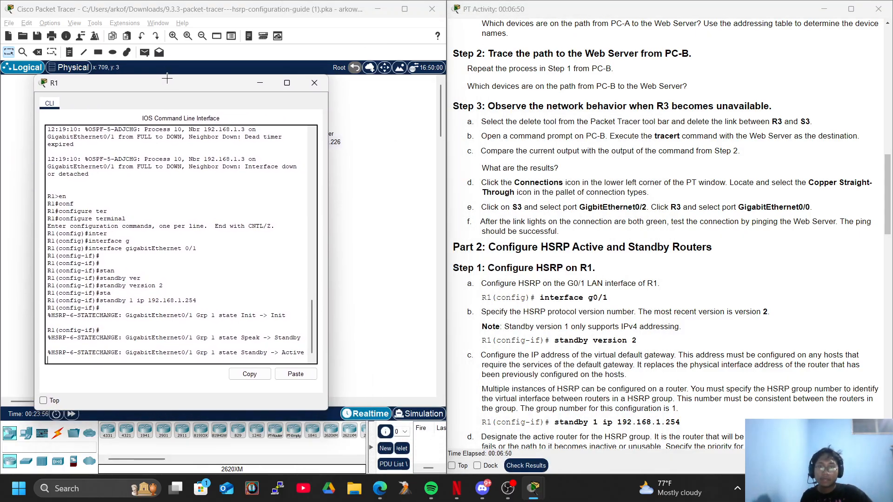
Set the priority of HSRP group 1 on R1's gigabitEthernet 0/1 interface to 150, as described in step 1d
scroll(527, 299, down, 2)
scroll(609, 329, down, 2)
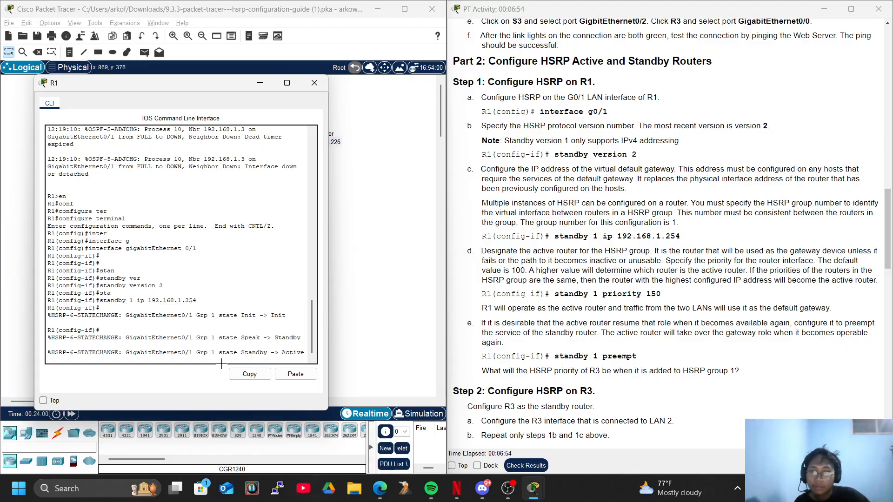
key(Return)
key(Return)
text(standby pr)
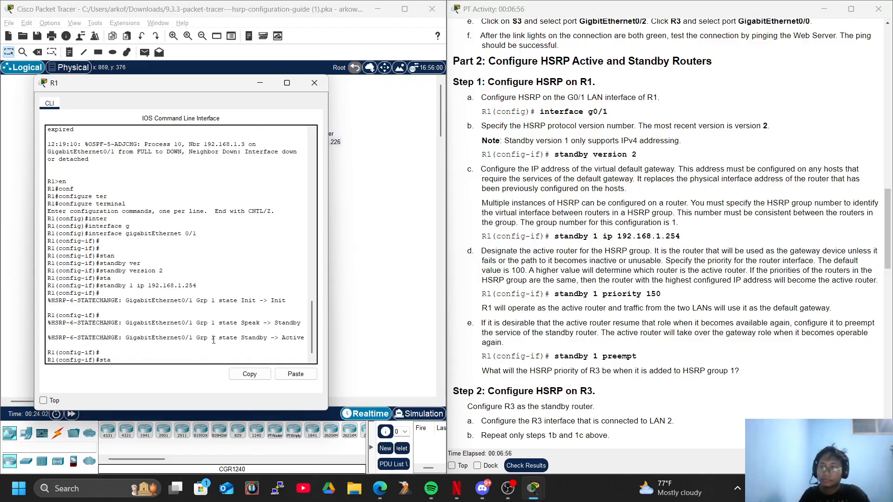
key(Tab)
text(p)
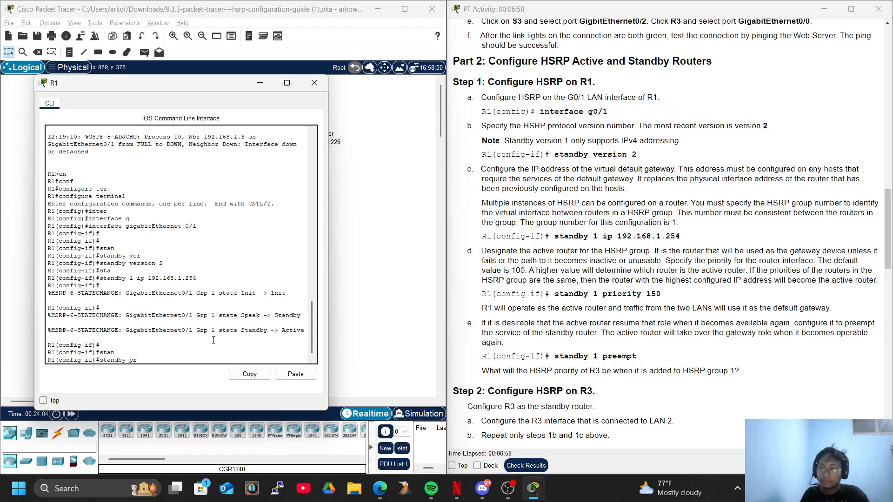
text(r)
key(Tab)
text(i)
key(Tab)
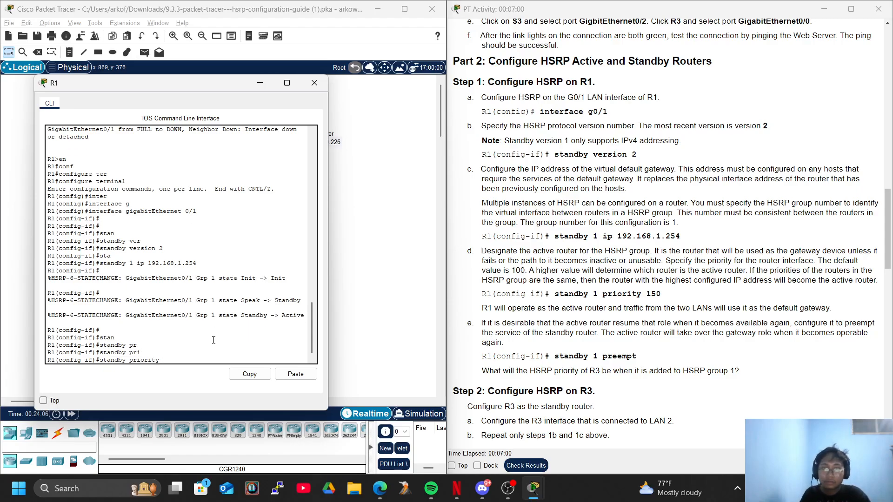
key(BackSpace)
key(BackSpace)
key(BackSpace)
key(BackSpace)
key(BackSpace)
key(BackSpace)
key(BackSpace)
key(BackSpace)
text(1 prio)
key(Tab)
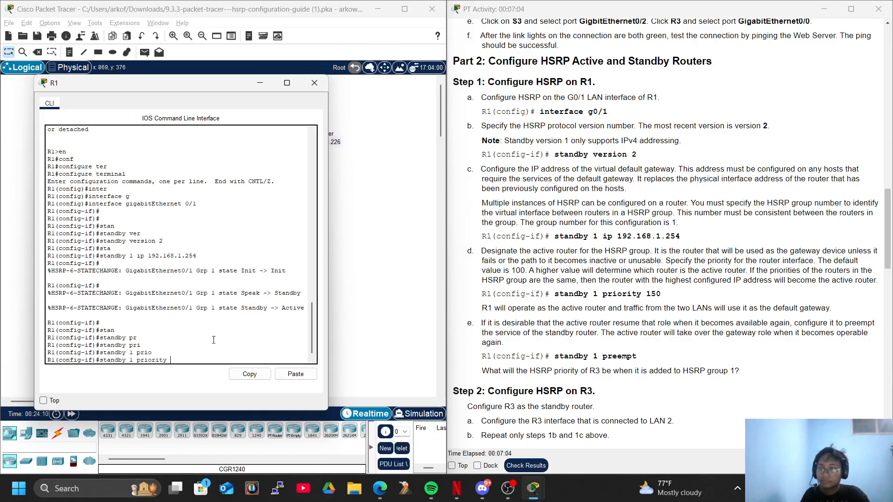
text(150)
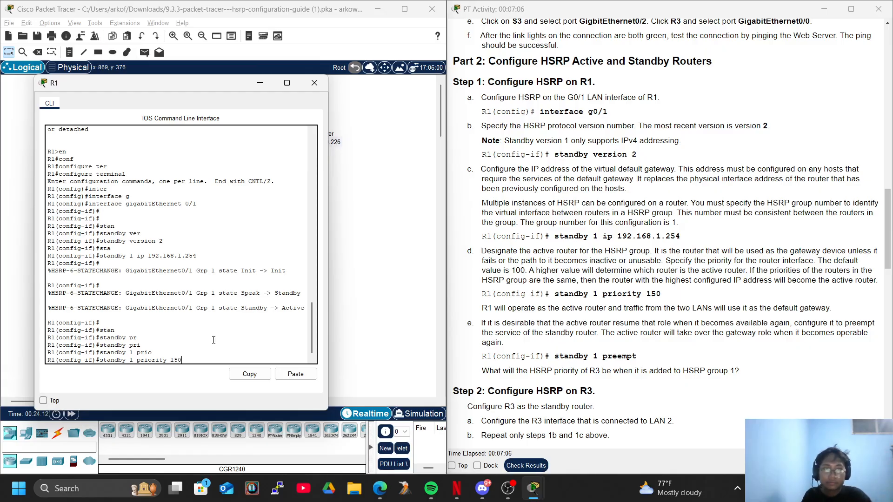
key(Return)
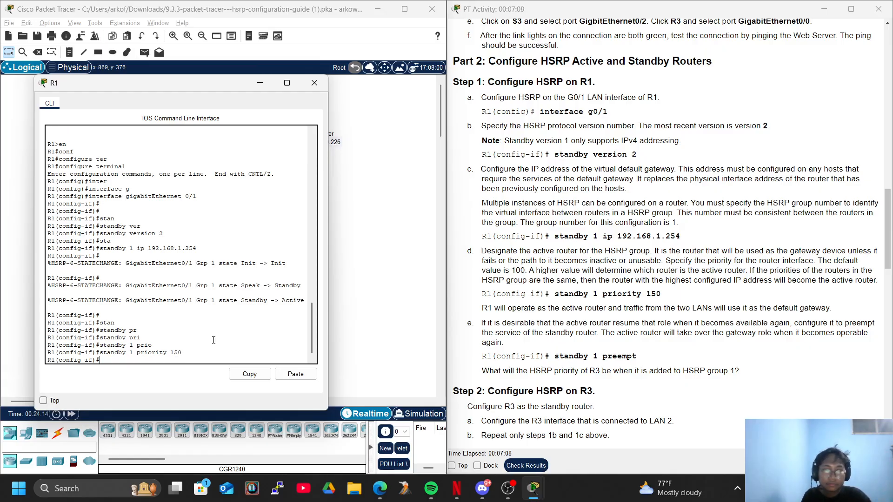
key(Return)
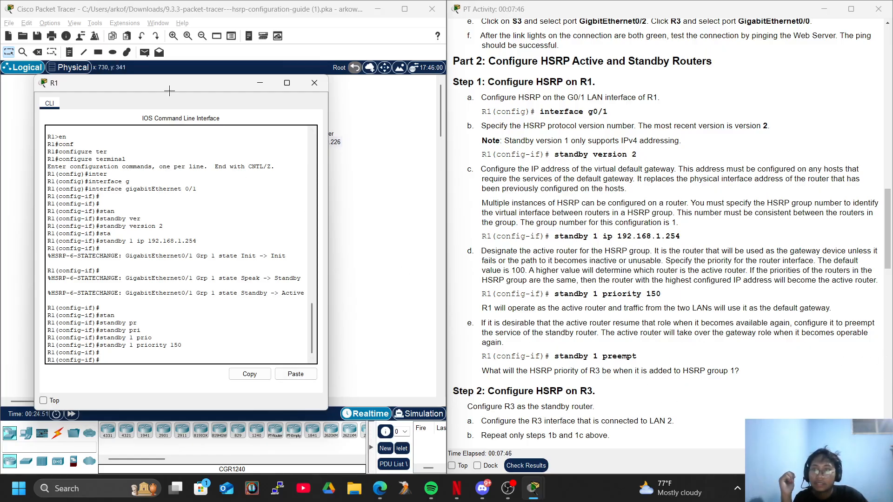
Check the topology again and enable preempt for HSRP group 1 on R1's gigabitEthernet 0/1 interface
drag(175, 85, 435, 305)
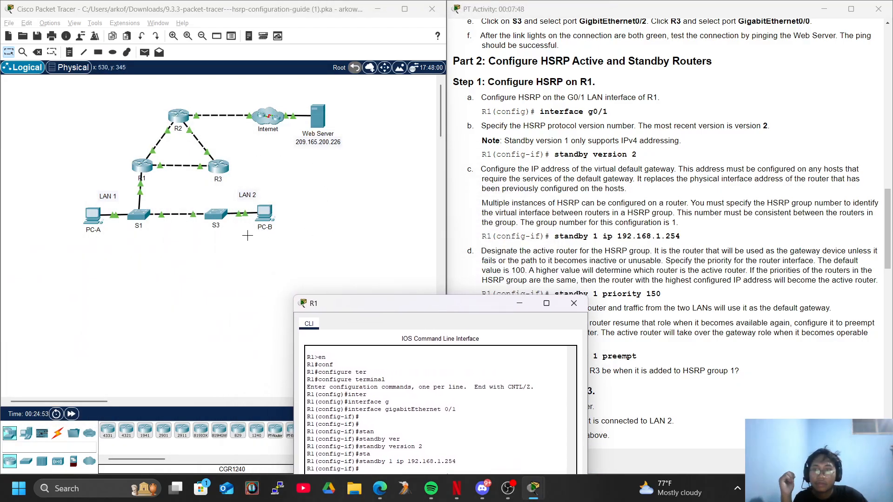
drag(358, 305, 268, 264)
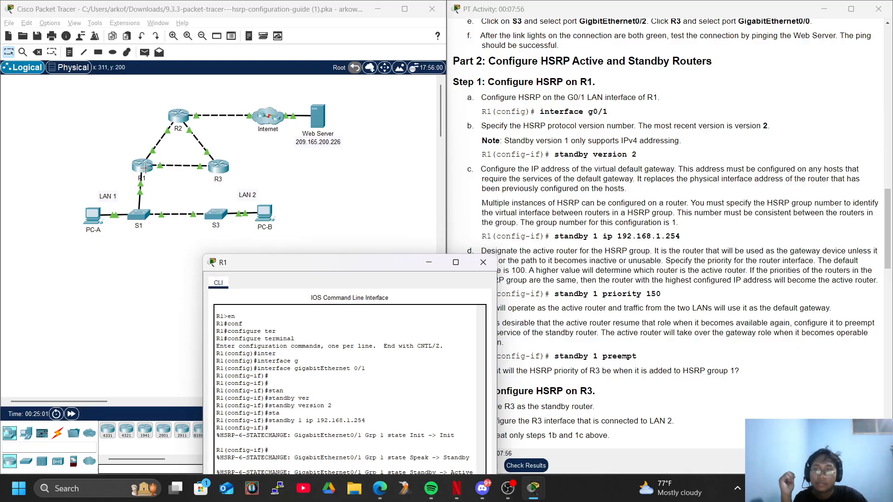
drag(372, 262, 242, 96)
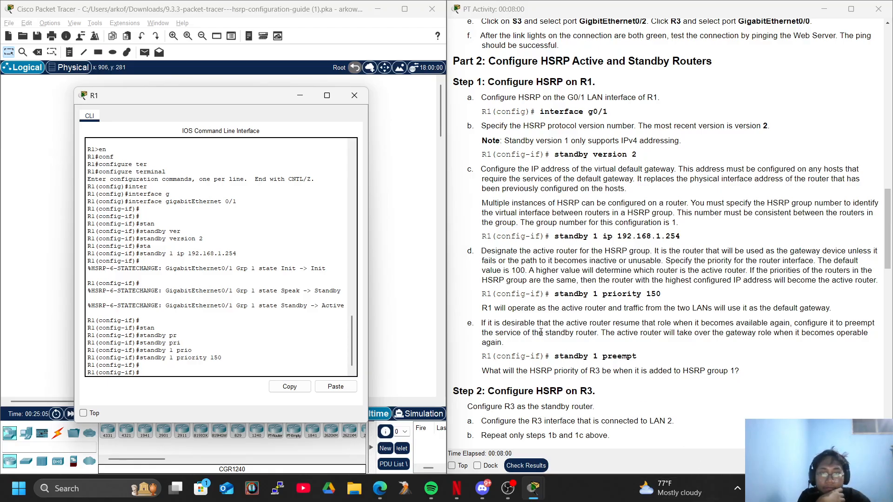
key(Return)
key(Return)
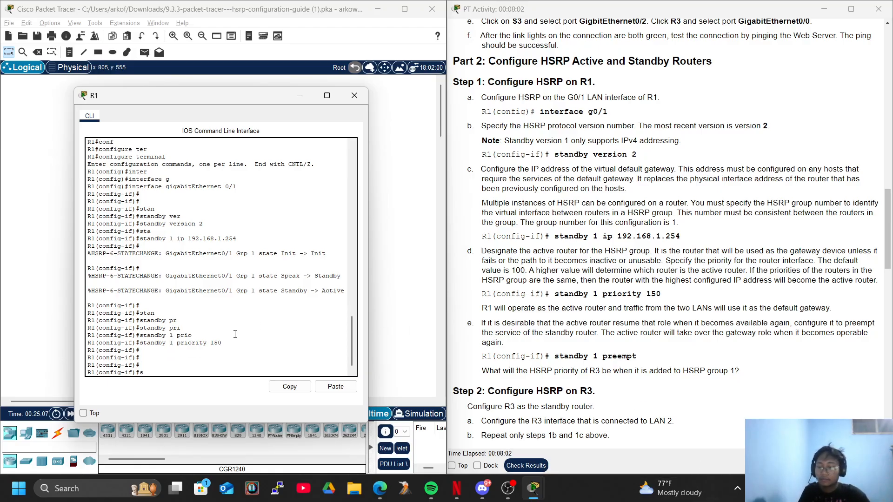
text(stan)
key(Tab)
text(1 pre)
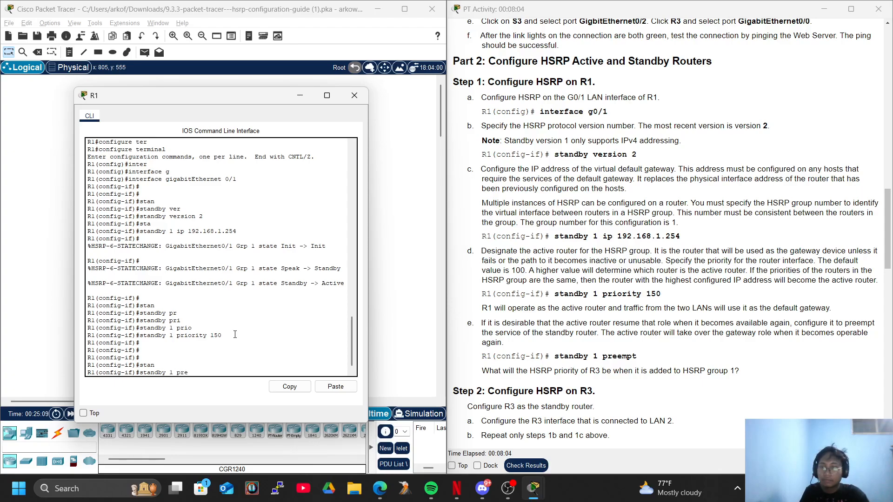
key(Tab)
key(Return)
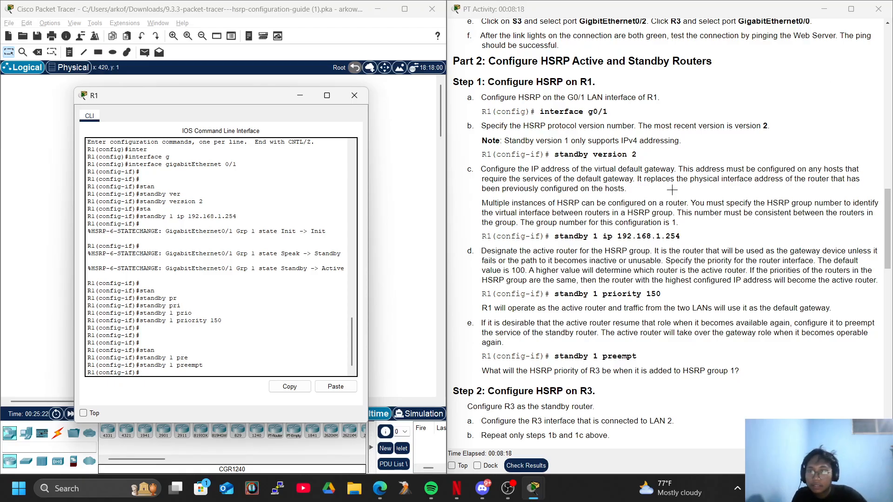
Review the topology and read the activity instructions for configuring HSRP on R3, including the repeated steps 1b and 1c
drag(261, 97, 261, 274)
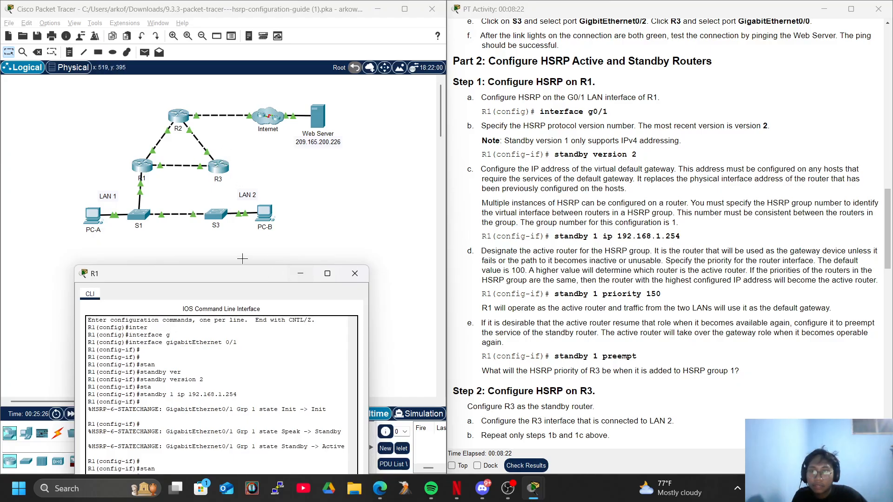
drag(223, 274, 229, 79)
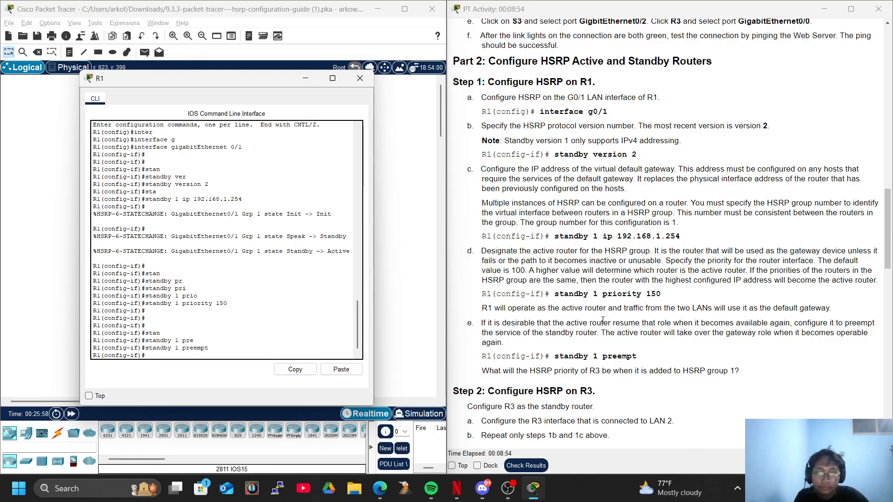
scroll(603, 321, down, 2)
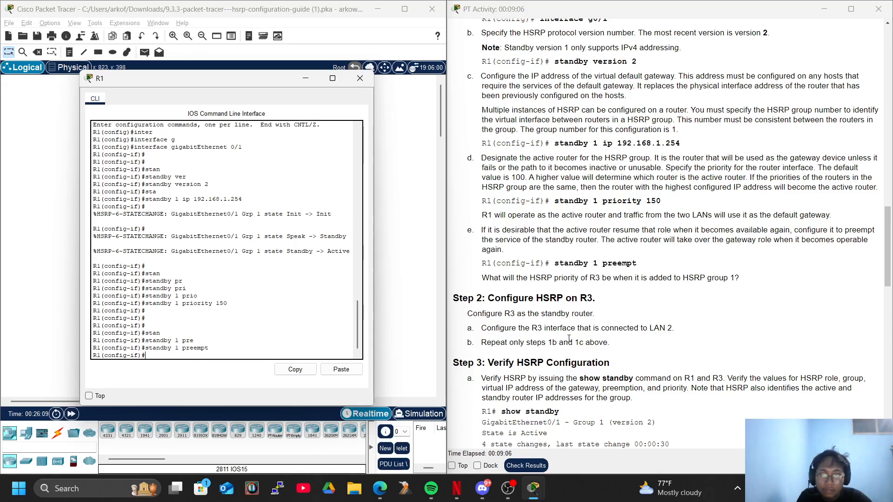
scroll(605, 333, up, 3)
scroll(609, 333, up, 3)
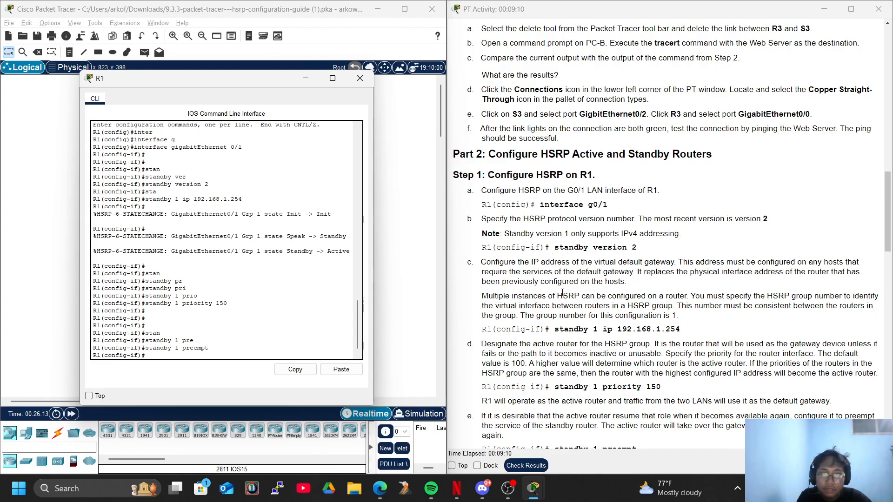
scroll(569, 292, down, 3)
scroll(569, 292, down, 3)
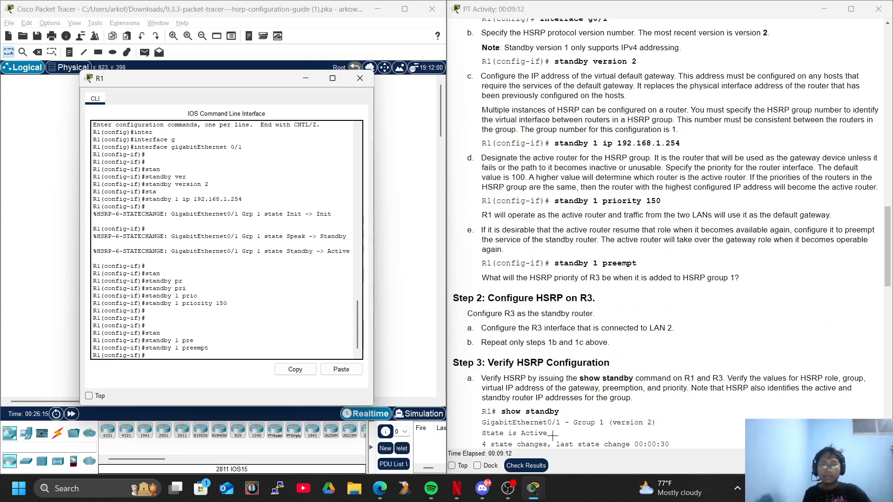
Open R3's command line from the topology and enter privileged EXEC mode
click(193, 210)
click(217, 166)
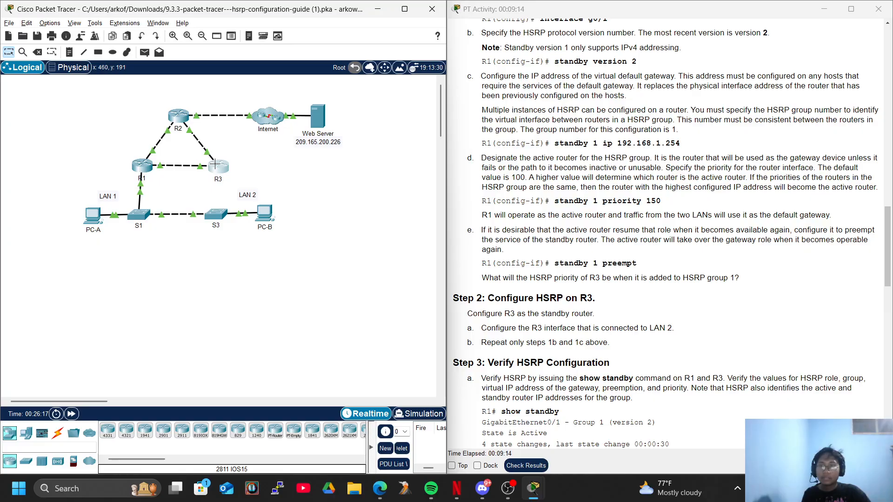
click(507, 273)
key(Return)
key(Return)
text(en)
key(Tab)
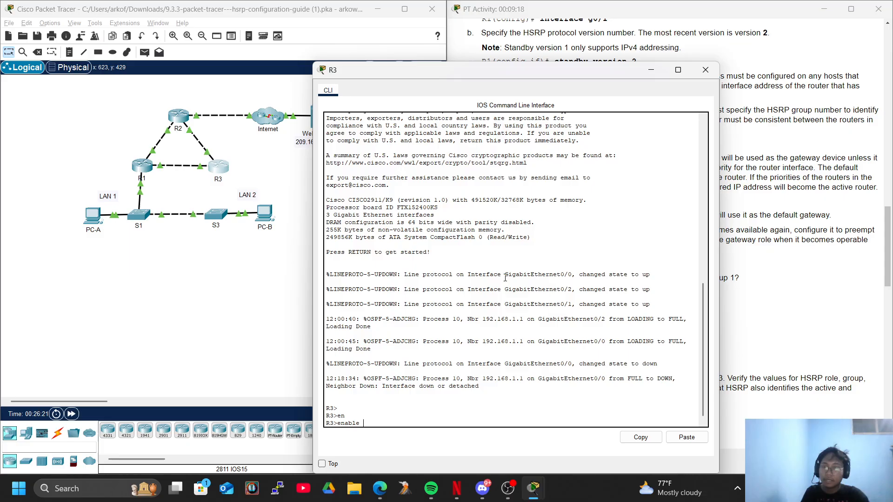
key(Return)
Enter global configuration mode on R3 and move its window clear of the activity instructions
text(conf)
key(Tab)
text(ter)
key(Tab)
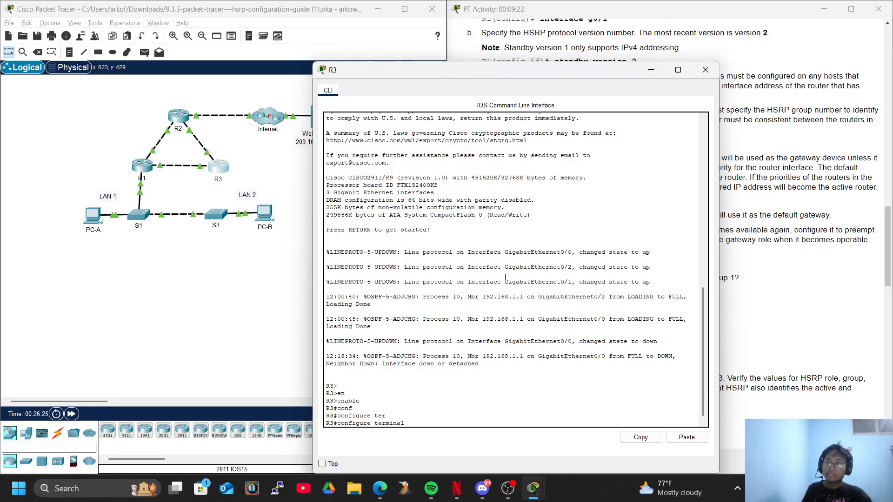
key(Return)
key(Return)
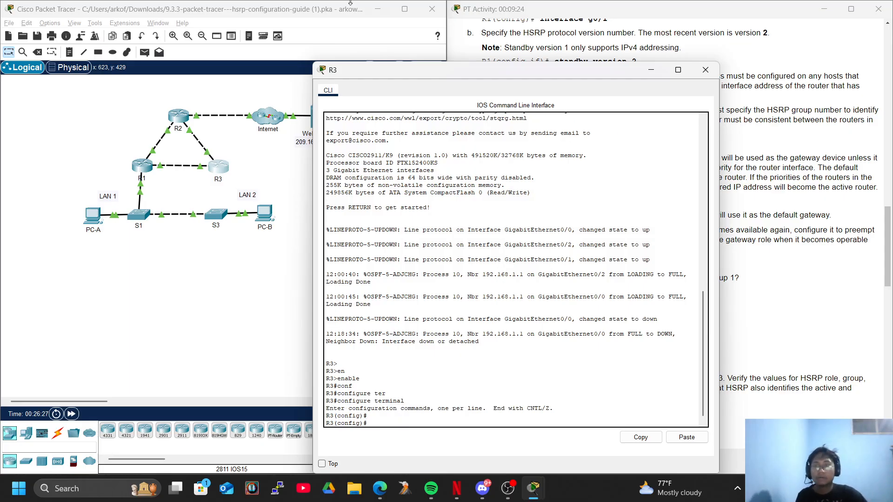
drag(448, 78, 172, 21)
text(sd)
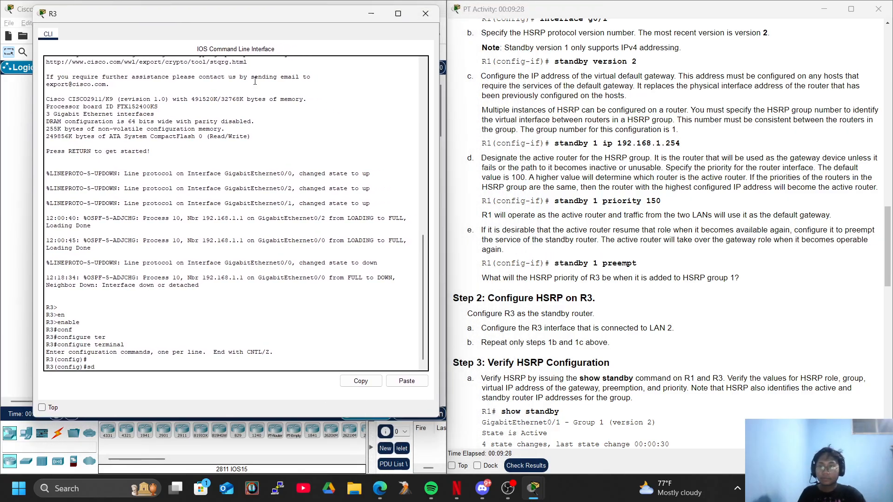
key(Tab)
key(Tab)
text(anb)
key(Tab)
key(BackSpace)
key(Tab)
text(d)
key(Tab)
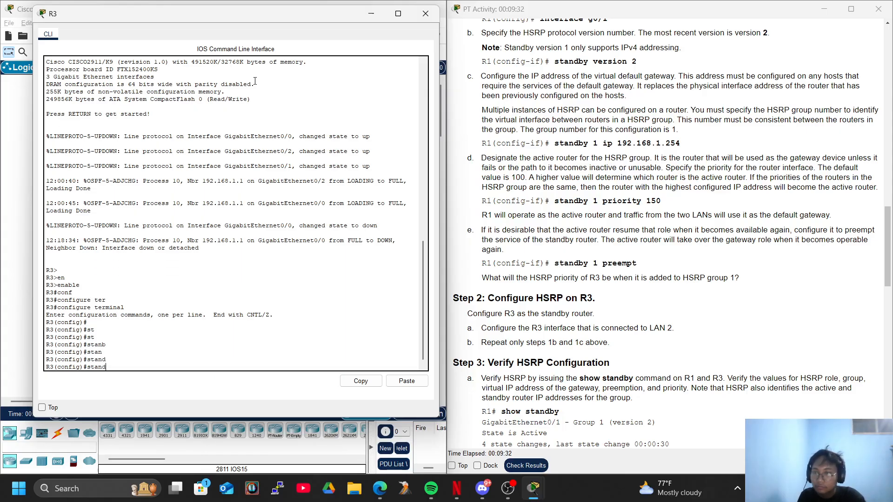
key(BackSpace)
key(BackSpace)
key(BackSpace)
key(BackSpace)
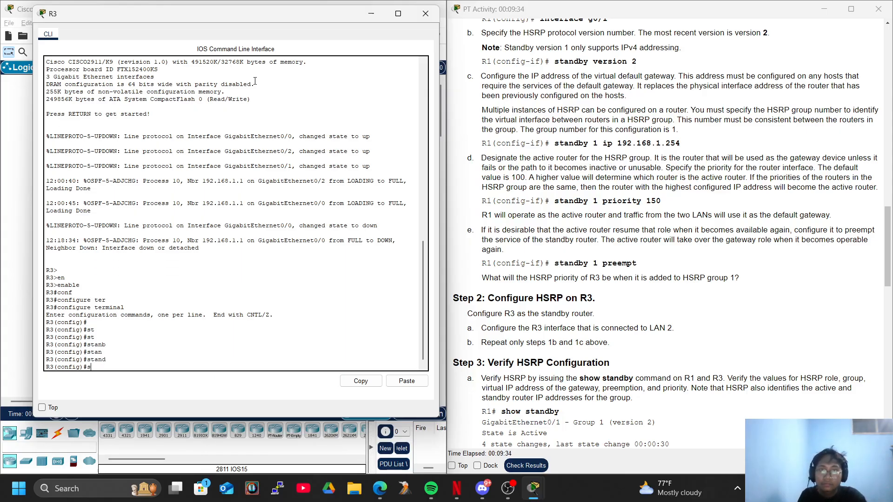
Enter interface configuration mode for gigabitEthernet 0/1 on R3
text(itner)
key(Tab)
text(g)
key(Tab)
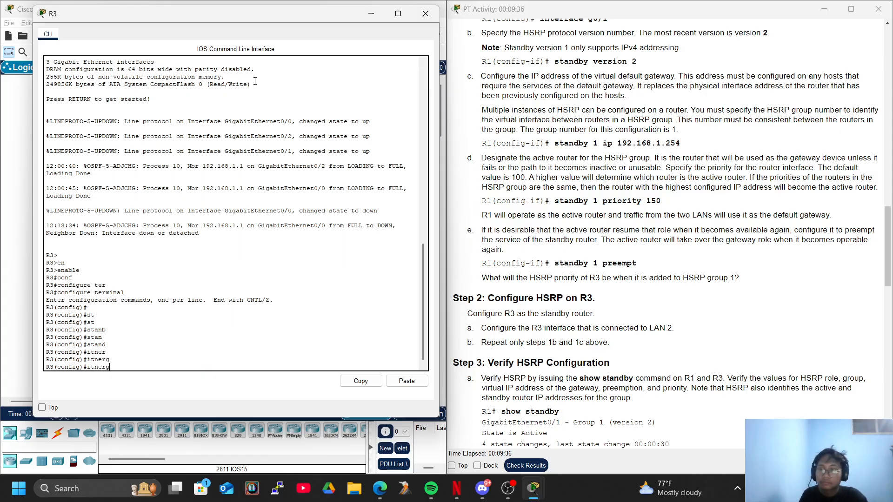
text(inter)
key(Tab)
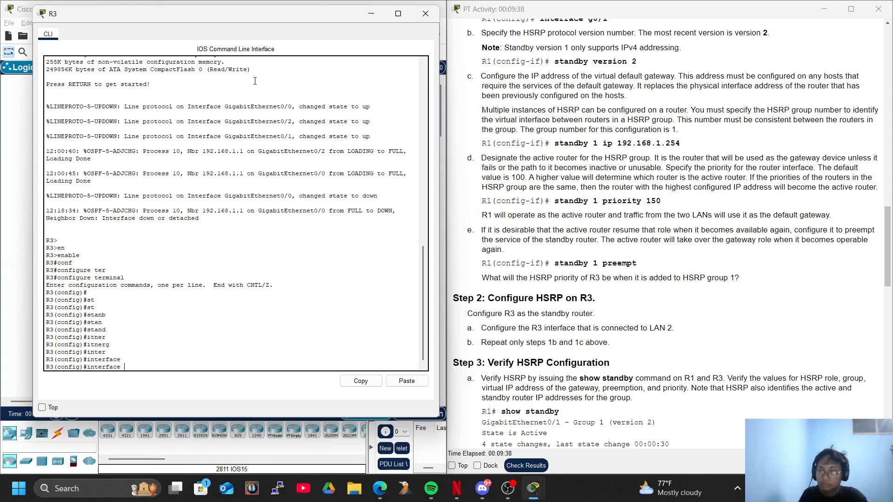
text(g)
key(Tab)
text(0/1)
key(Return)
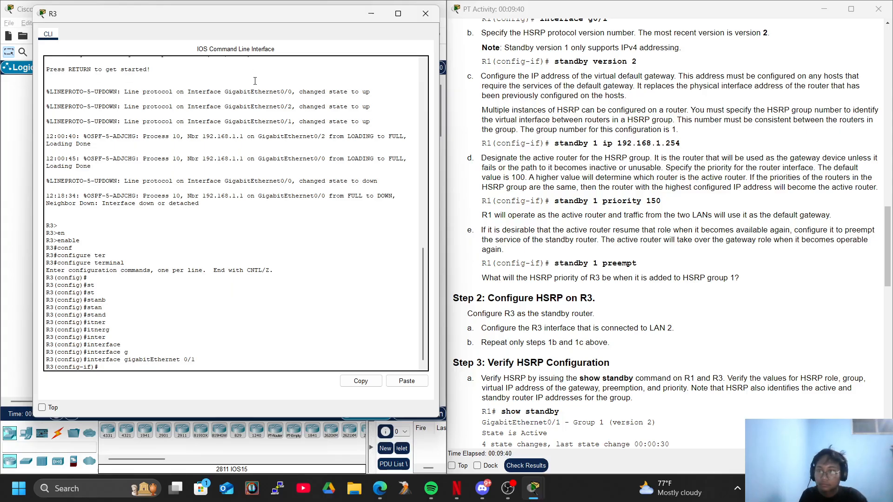
Check the instructions and set the virtual IP address of HSRP group 1 on R3's gigabitEthernet 0/1 interface to 192.168.1.254
text(sta)
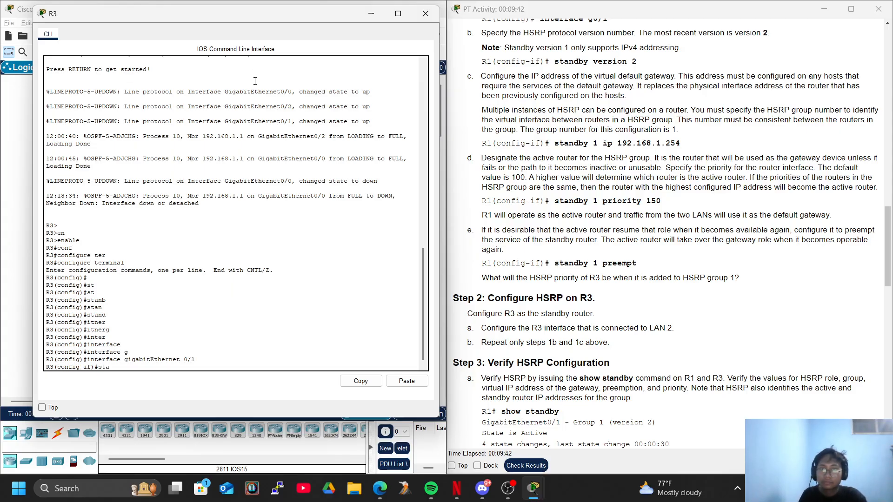
text(n)
key(Tab)
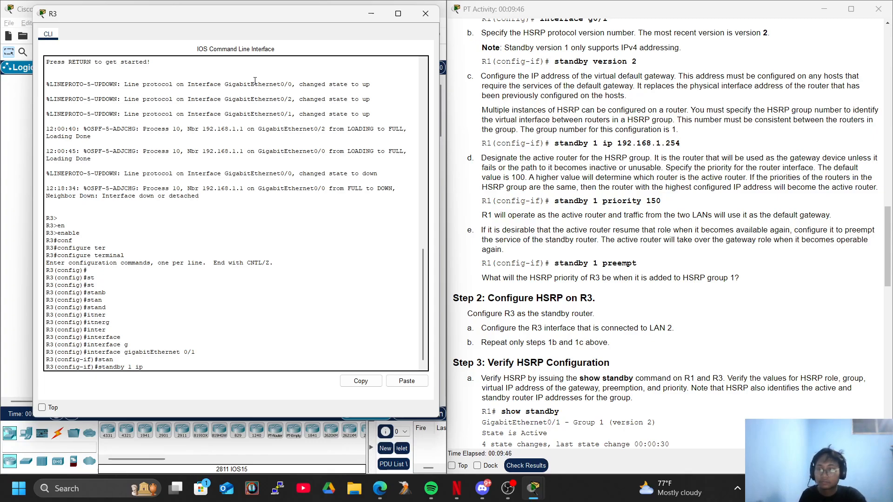
text(1 ip 192.168.1.254)
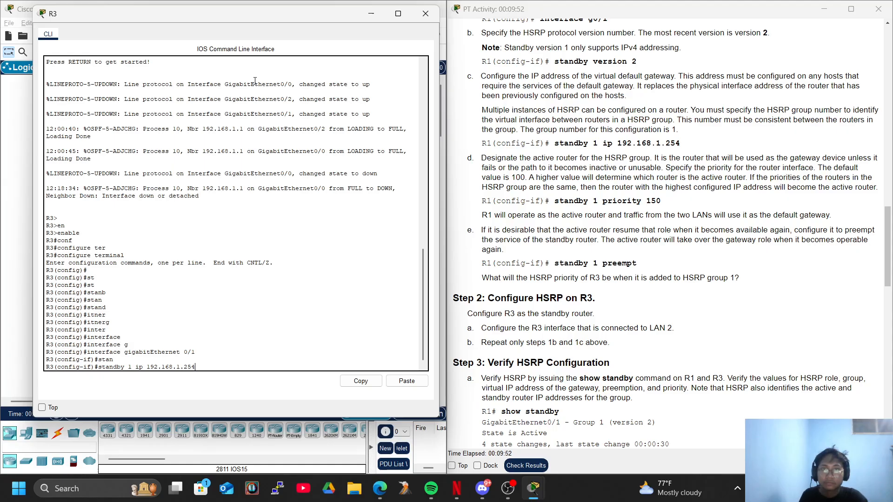
scroll(640, 304, up, 2)
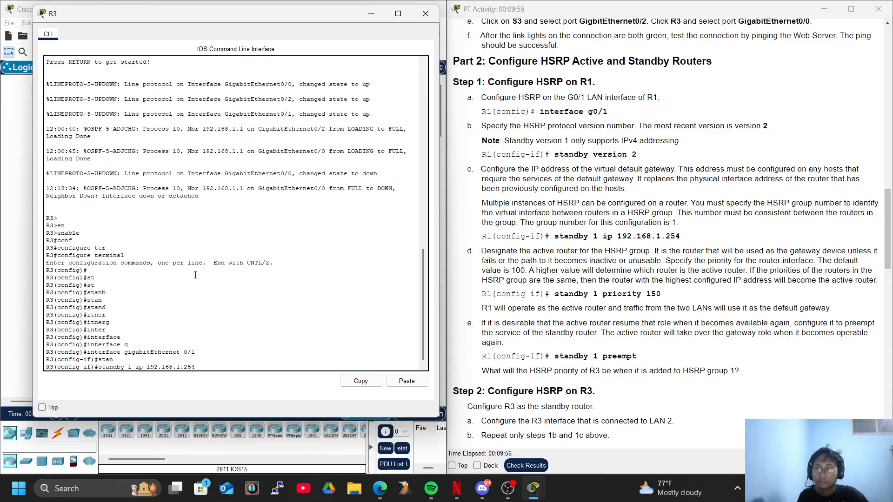
key(Return)
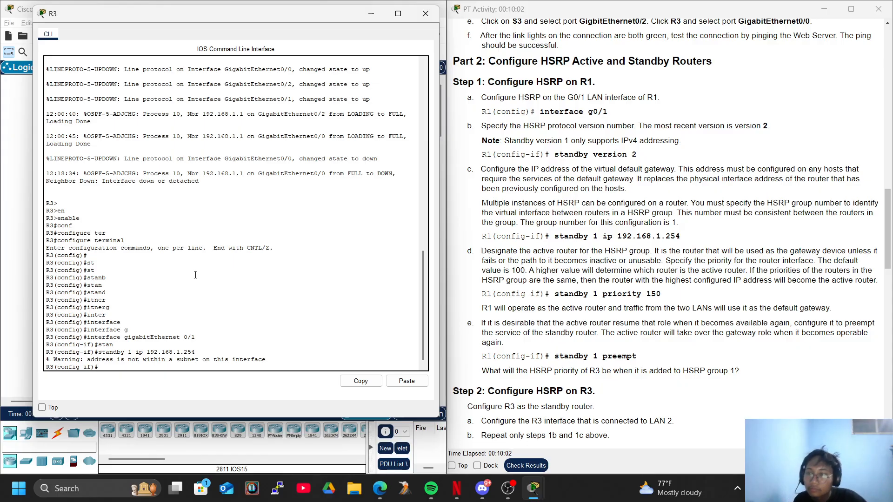
Uncover the topology and show the available connection cable types
click(7, 277)
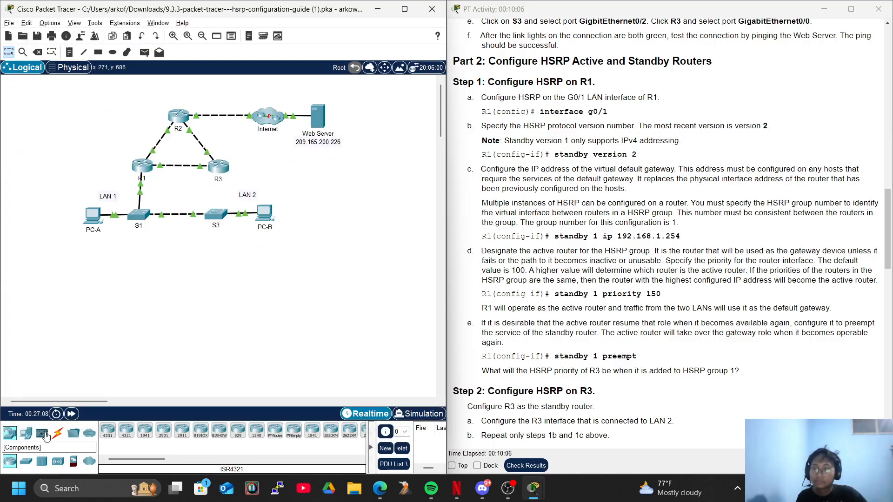
click(58, 433)
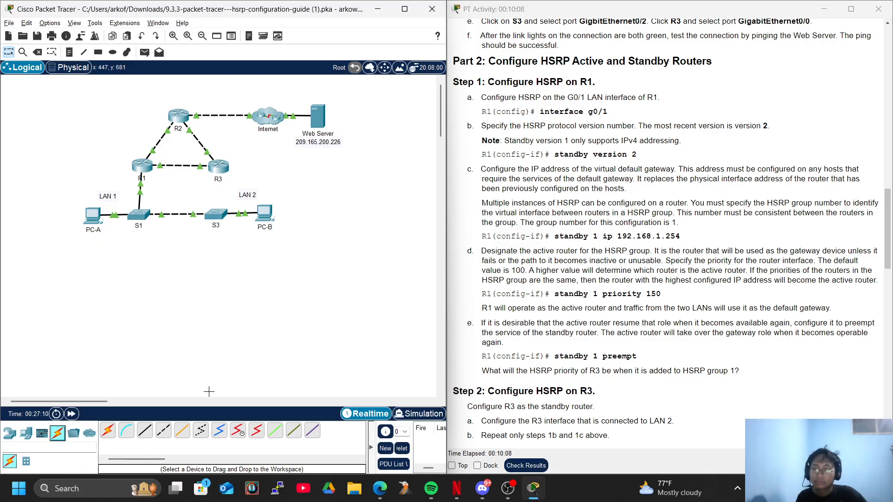
click(144, 430)
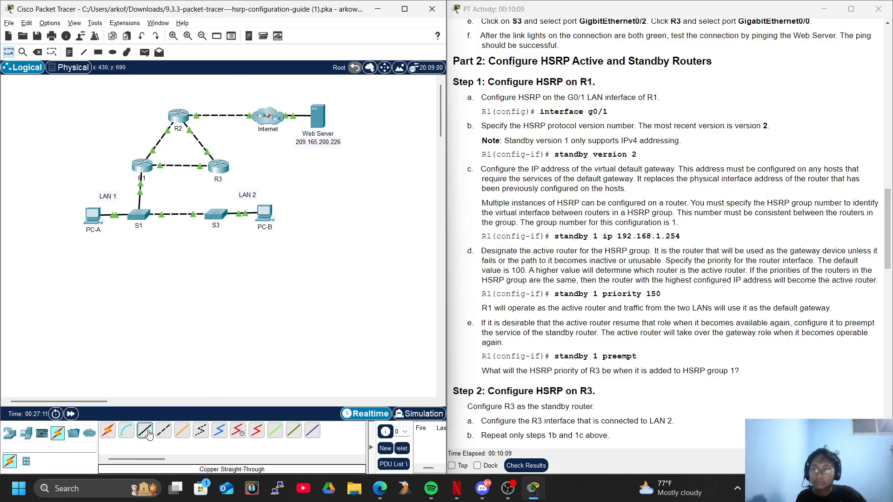
click(218, 168)
click(260, 193)
click(214, 212)
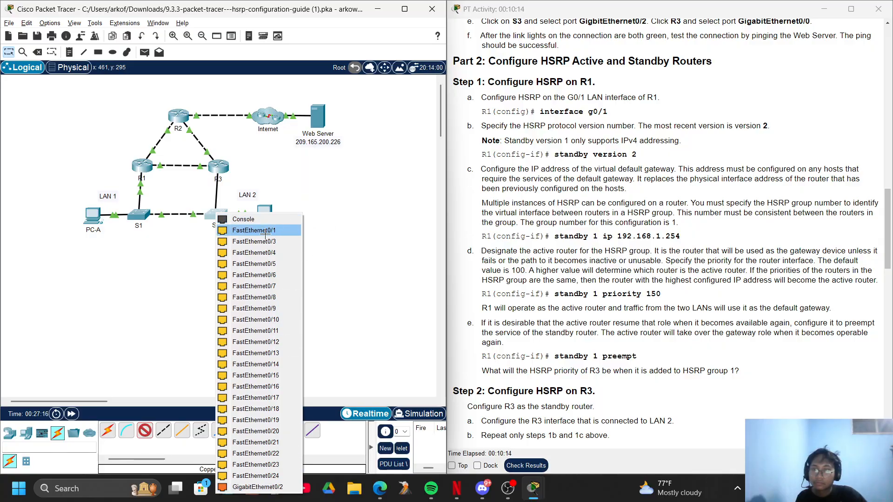
click(142, 260)
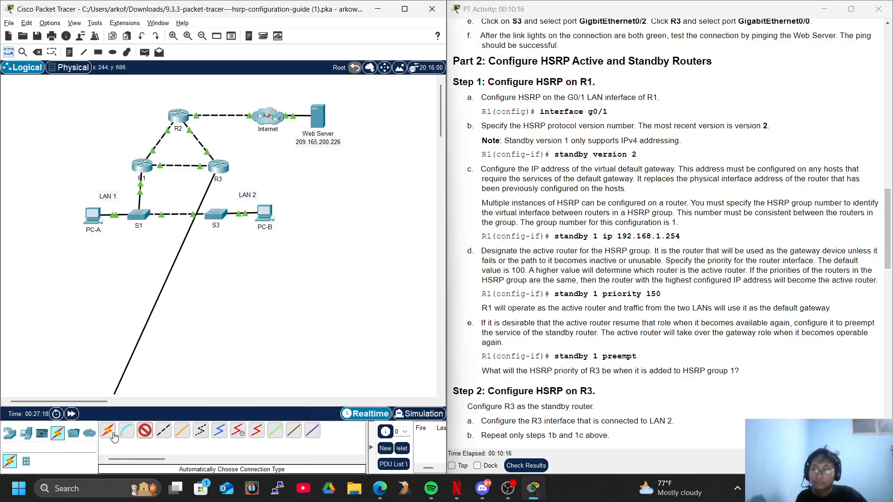
click(143, 431)
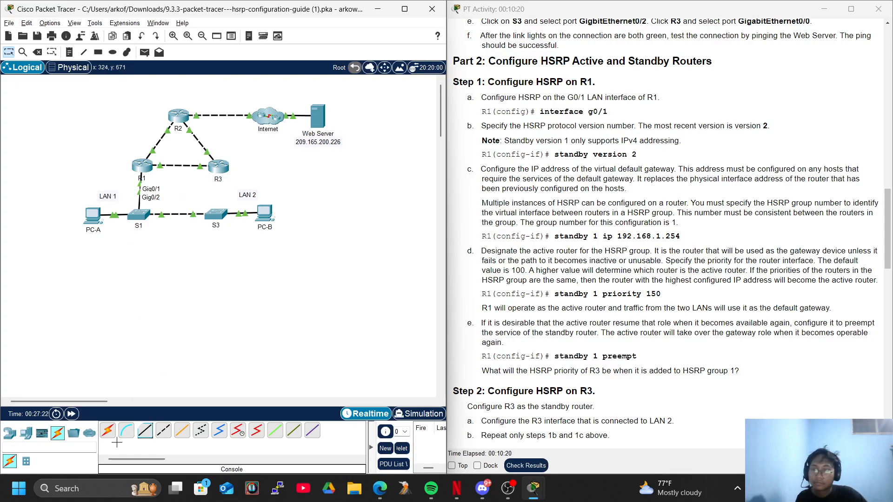
Connect R3's GigabitEthernet0/0 to S3's GigabitEthernet0/2 with a copper straight-through cable and fast-forward the simulation time
click(143, 435)
click(221, 170)
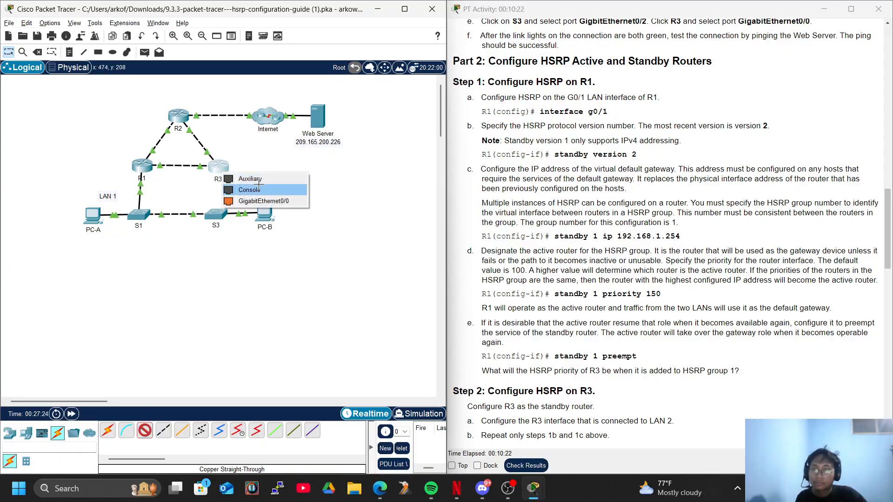
click(260, 201)
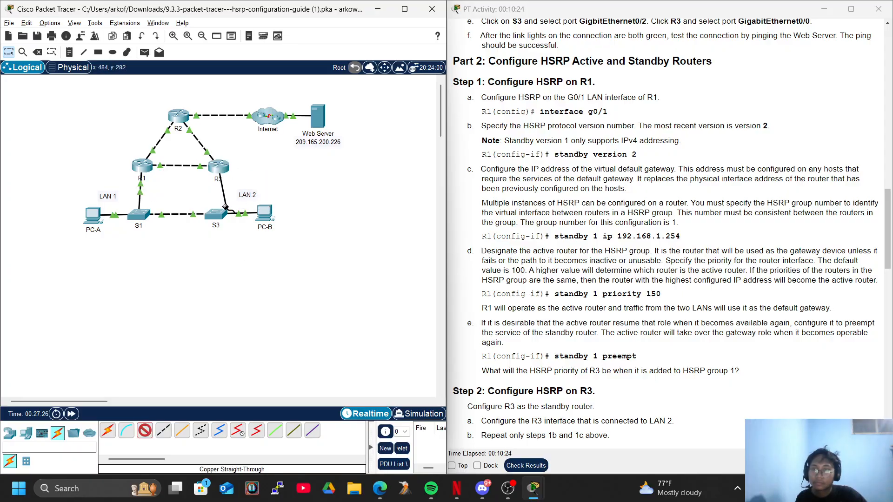
click(218, 213)
click(261, 488)
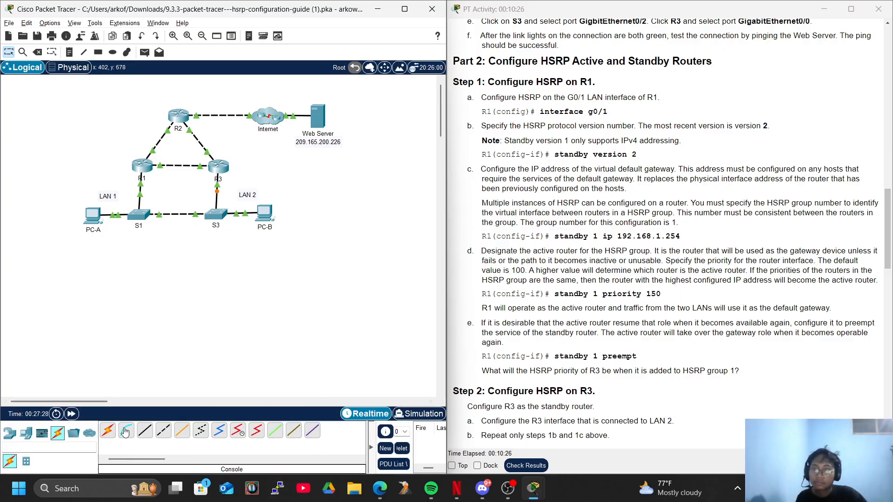
click(74, 417)
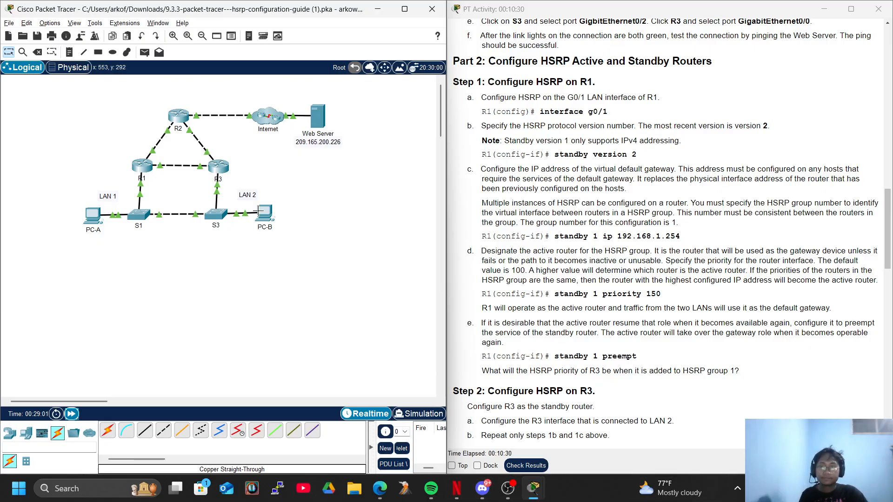
Return to R3's command line and reissue the HSRP group 1 virtual IP 192.168.1.254 on gigabitEthernet 0/1
click(222, 172)
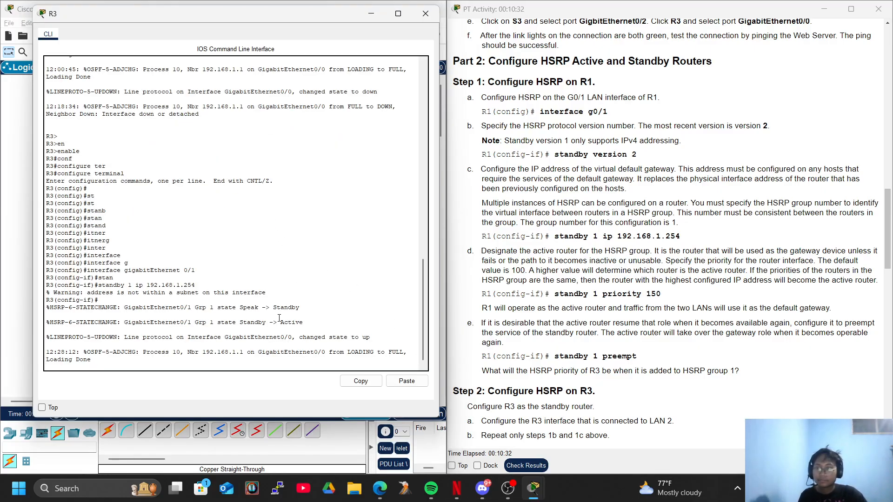
key(Return)
key(Up)
key(Return)
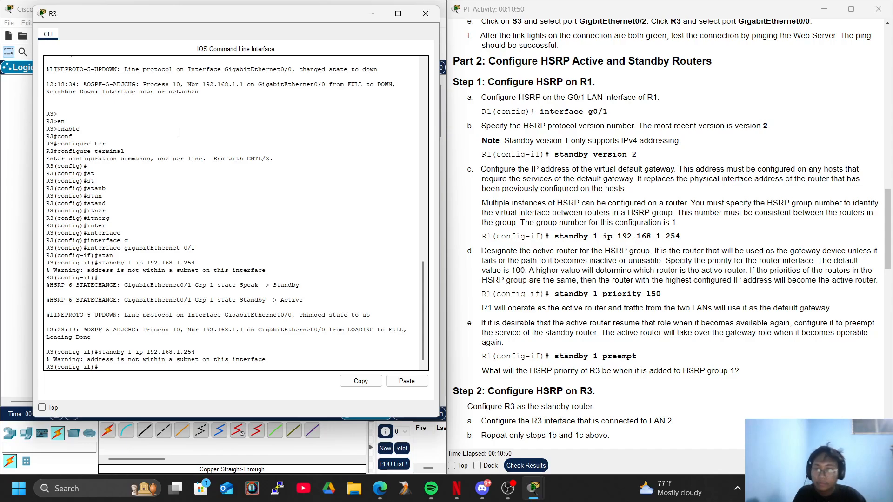
Exit R3's gigabitEthernet 0/1 interface configuration back to global configuration mode
text(exi)
key(Tab)
key(Return)
text(itner)
key(Tab)
text(g)
key(BackSpace)
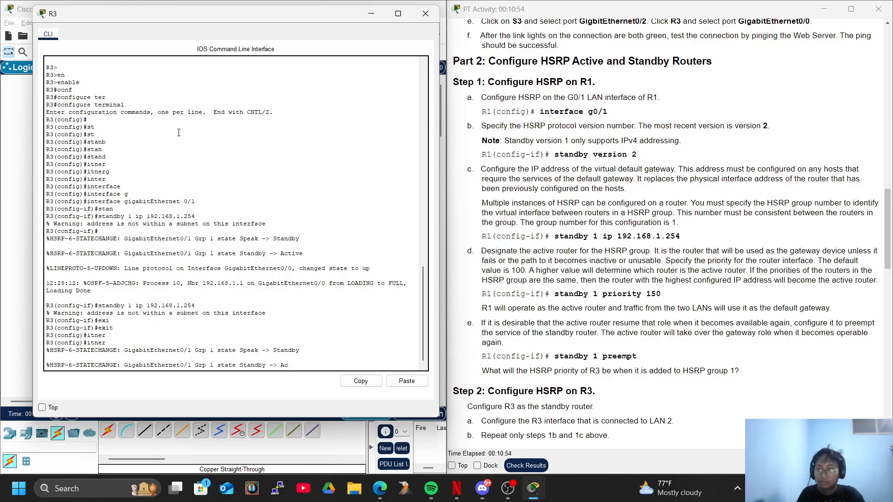
key(Return)
key(Return)
key(Return)
Enter interface configuration mode for gigabitEthernet 0/0 on R3
text(inter)
key(Tab)
text(g)
key(Tab)
text(0/0)
key(Return)
key(Return)
key(Return)
key(Return)
Set the HSRP protocol version to 2 on R3's gigabitEthernet 0/0 interface
text(if)#s)
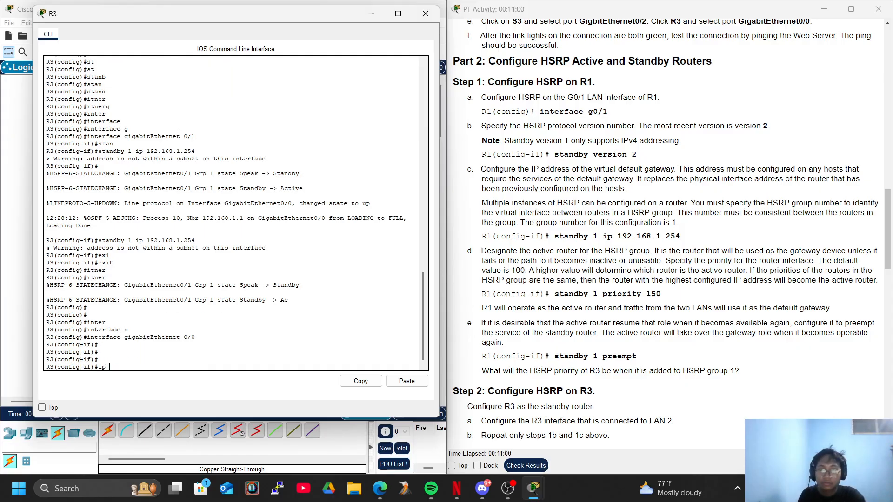
text(tan)
key(Tab)
key(BackSpace)
key(BackSpace)
key(BackSpace)
key(BackSpace)
key(BackSpace)
key(BackSpace)
key(BackSpace)
key(BackSpace)
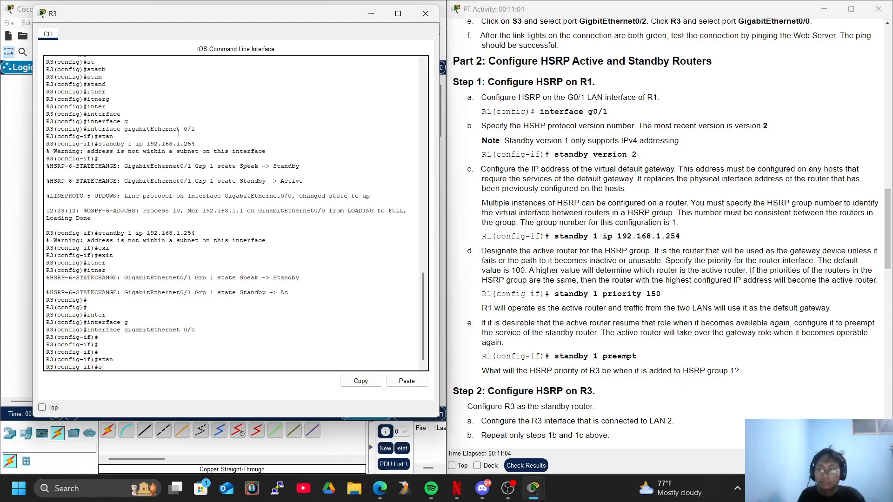
text(stan)
key(Tab)
text(ver)
key(Tab)
text(2)
key(Return)
key(Return)
key(Return)
key(Return)
key(Return)
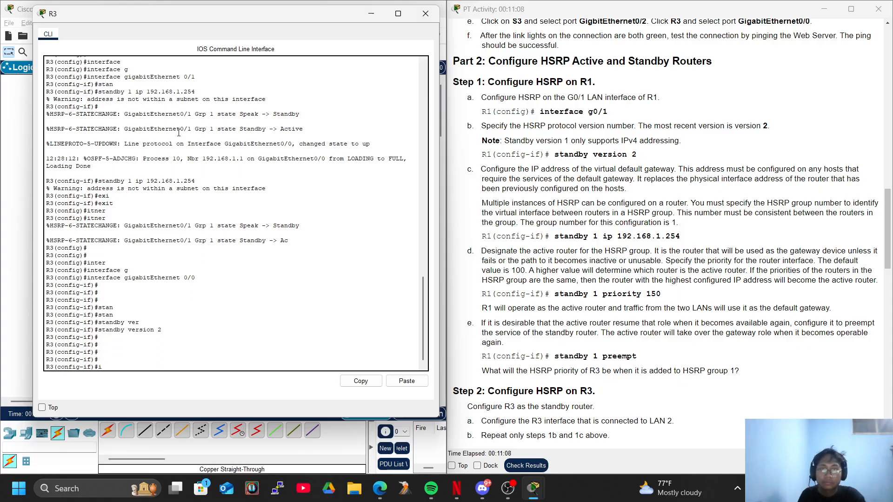
Set the virtual IP address of HSRP group 1 on R3's gigabitEthernet 0/0 interface to 192.168.1.254
text(st)
key(Tab)
text(n)
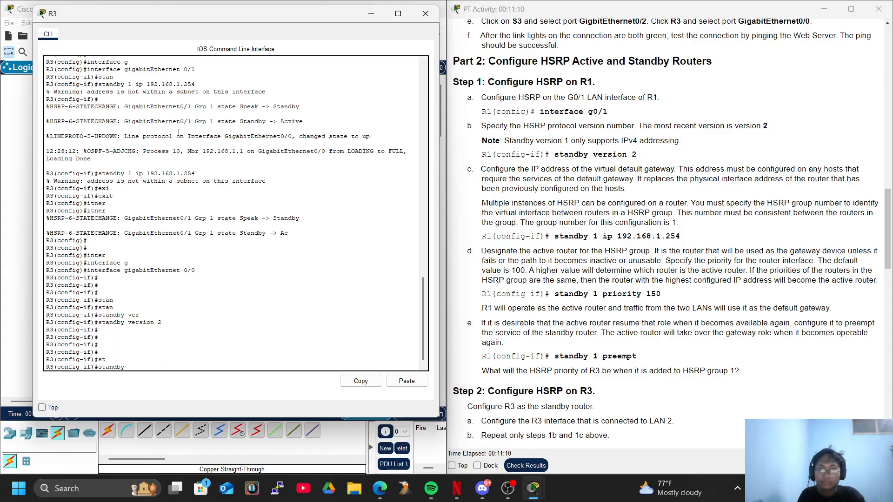
text(1 ip 192.18)
text(8.1.2)
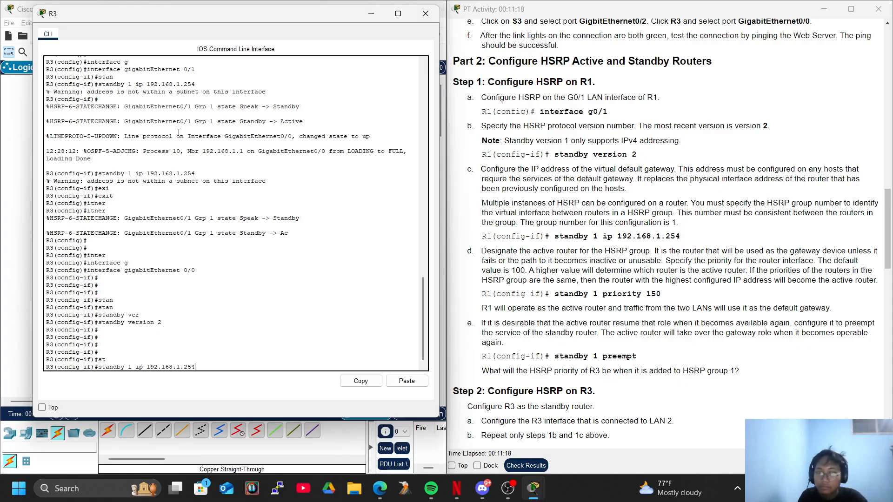
text(54)
key(Return)
key(Return)
Set the priority of HSRP group 1 on R3's gigabitEthernet 0/0 interface to 150
text(sta)
key(Tab)
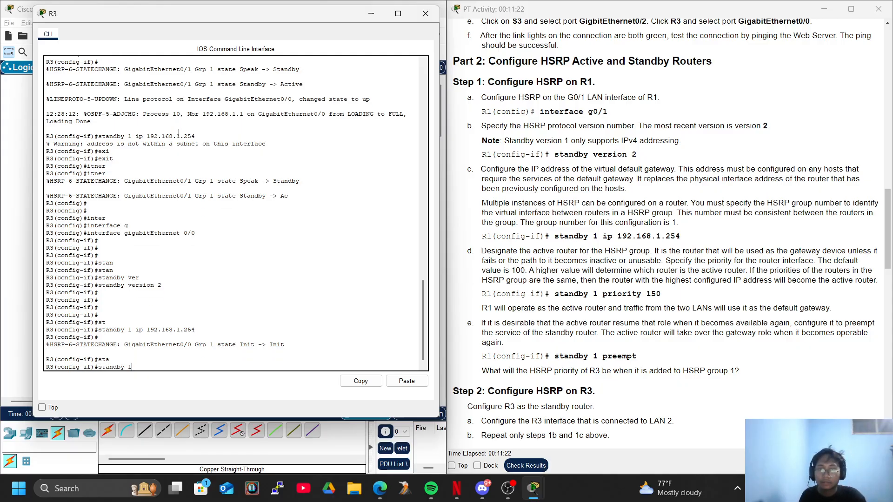
text(1 prio)
key(Tab)
text(150)
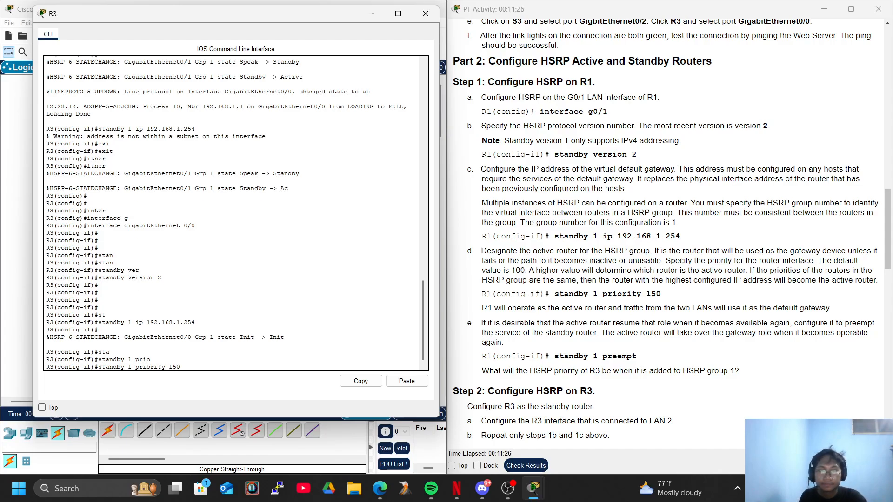
key(Return)
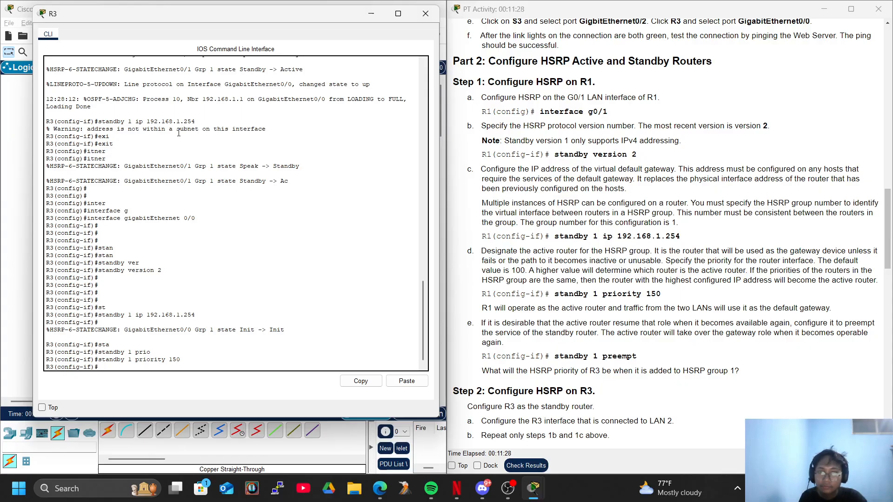
Set the priority of HSRP group 1 on R3's gigabitEthernet 0/0 interface to 100
key(Up)
key(BackSpace)
key(BackSpace)
text(00)
key(Return)
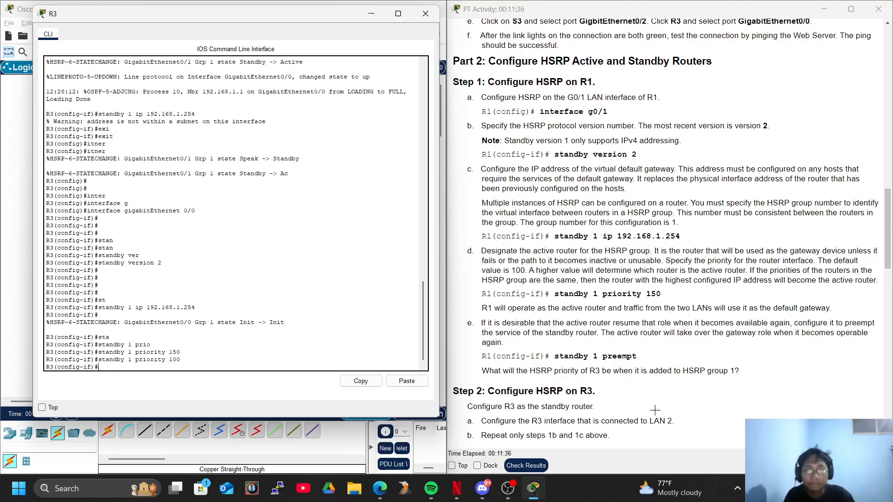
Close R3's console, open R1's command line and return it to privileged EXEC mode
scroll(671, 316, down, 3)
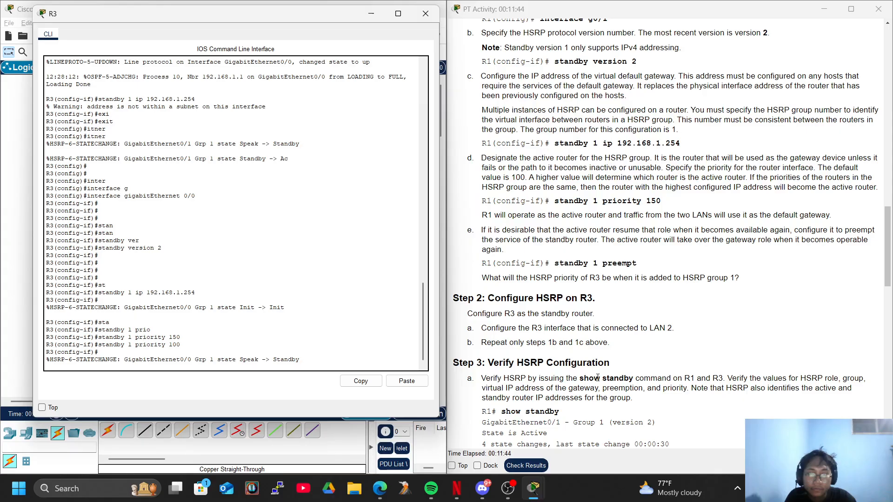
scroll(597, 377, down, 3)
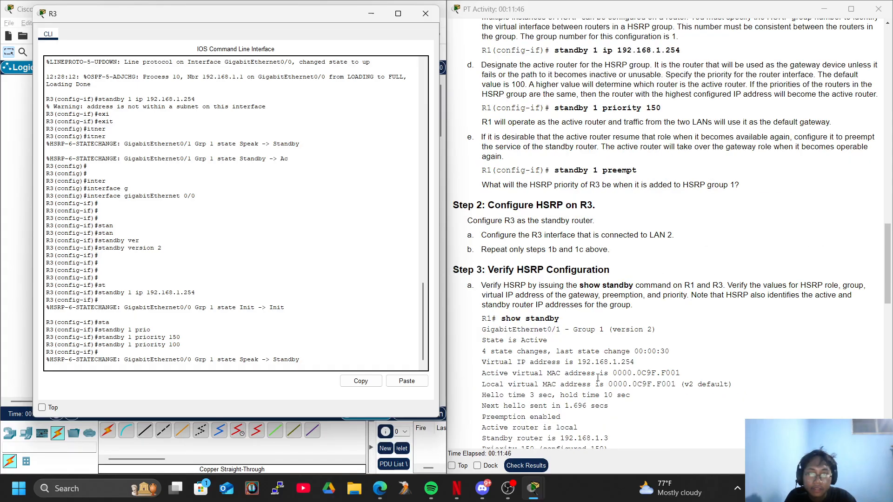
click(426, 14)
click(142, 165)
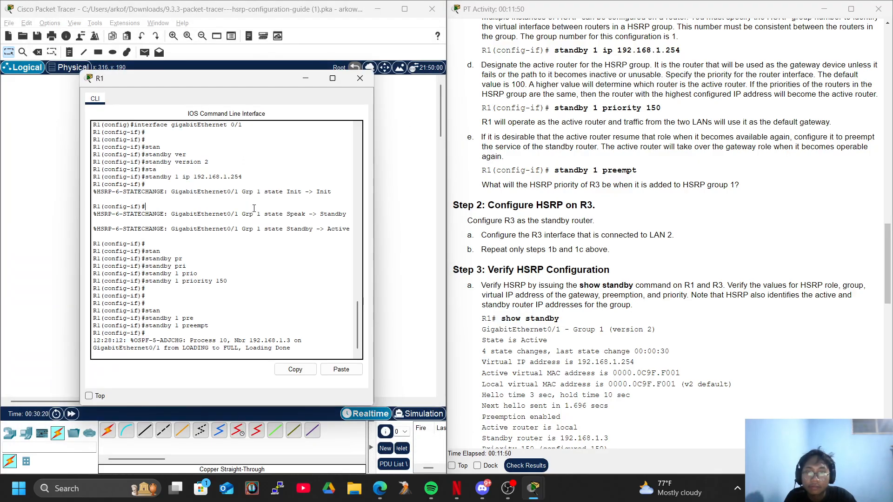
key(Return)
key(Return)
key(Return)
key(Return)
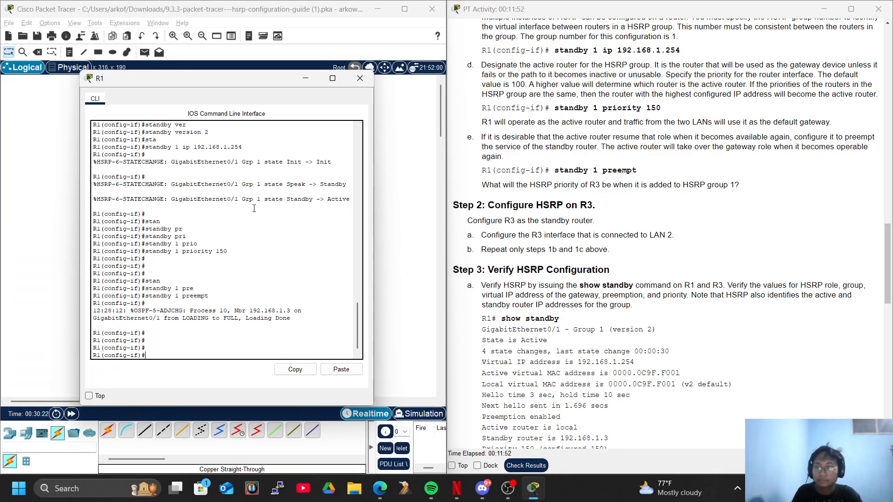
key(ctrl+z)
key(Return)
key(Return)
key(Return)
key(Return)
key(Return)
Display R1's detailed HSRP status with the show standby command
text(sho)
key(Tab)
text(stg)
key(Tab)
key(BackSpace)
key(Tab)
text(s)
key(Tab)
key(BackSpace)
key(BackSpace)
key(BackSpace)
key(BackSpace)
key(BackSpace)
key(BackSpace)
key(BackSpace)
text(sh)
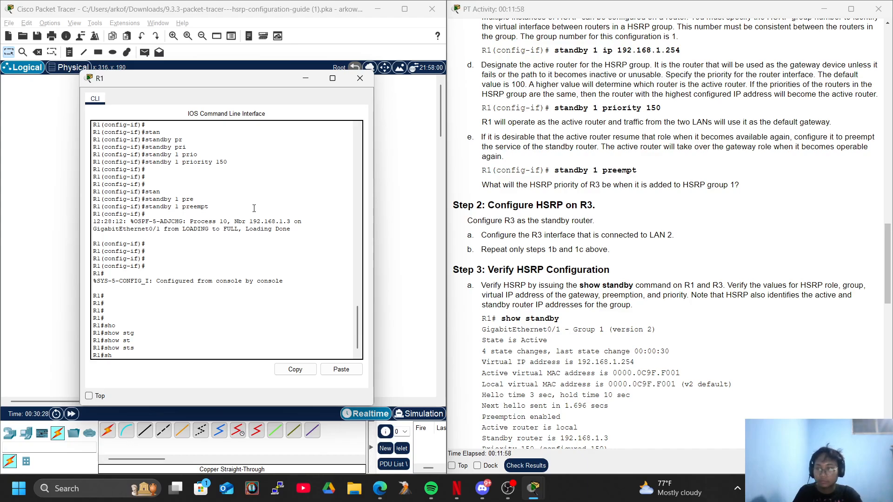
text(ow standby)
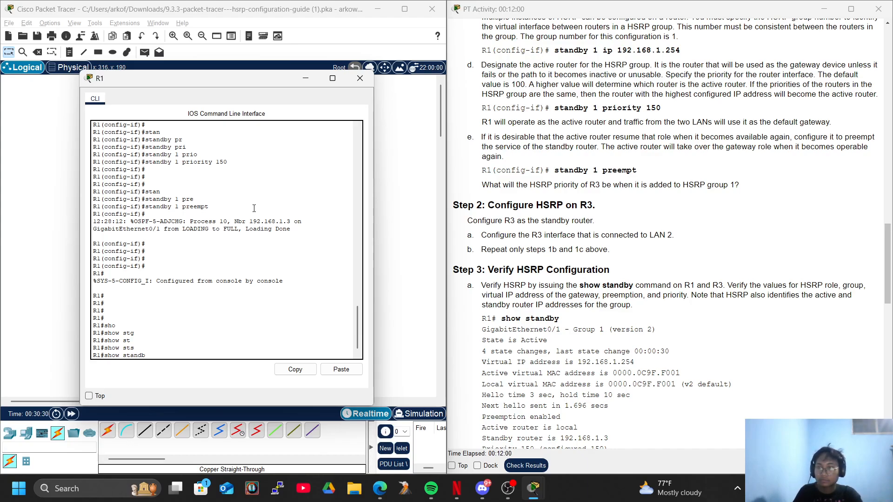
key(Return)
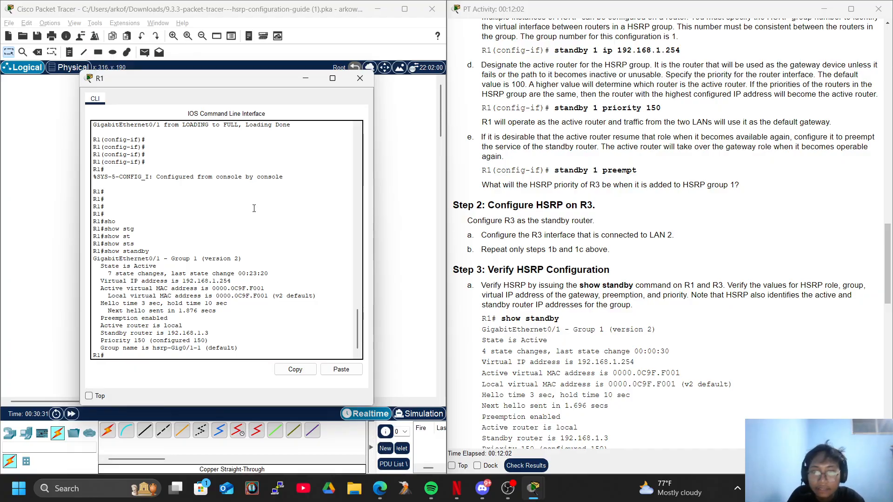
key(Return)
key(Return)
key(Return)
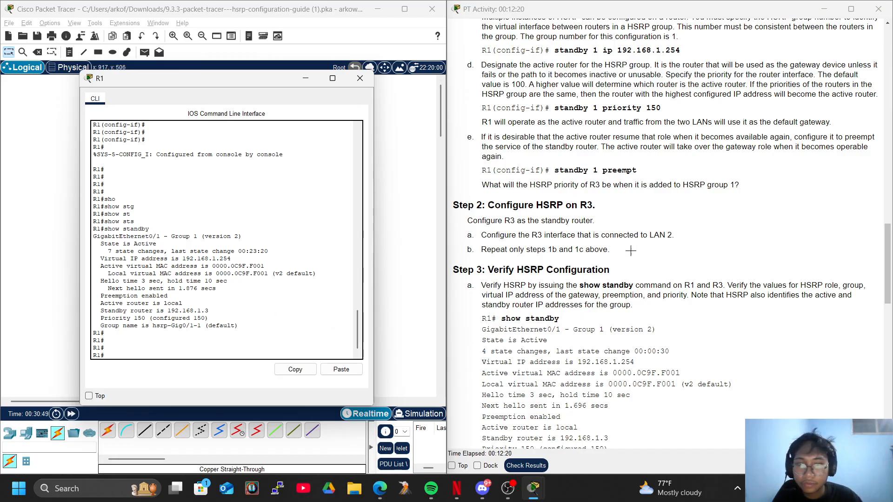
Open R3's command line and return it to privileged EXEC mode
scroll(642, 250, down, 1)
scroll(665, 274, down, 3)
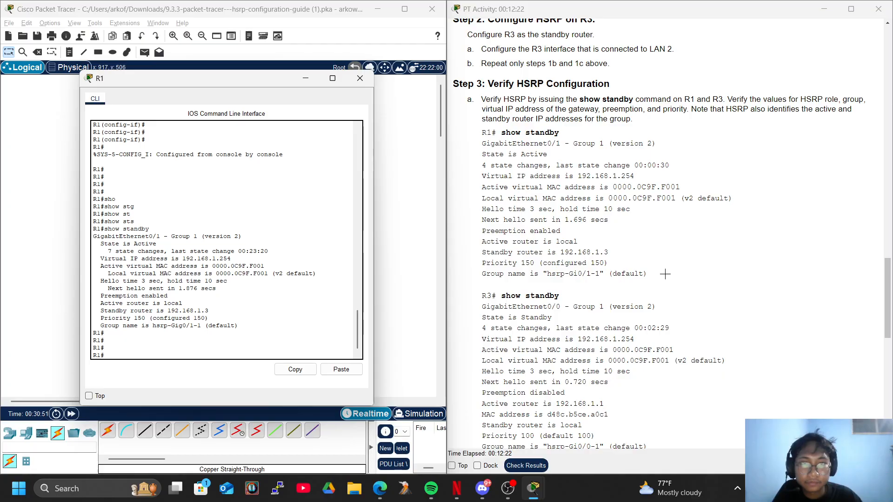
scroll(665, 274, down, 4)
click(414, 263)
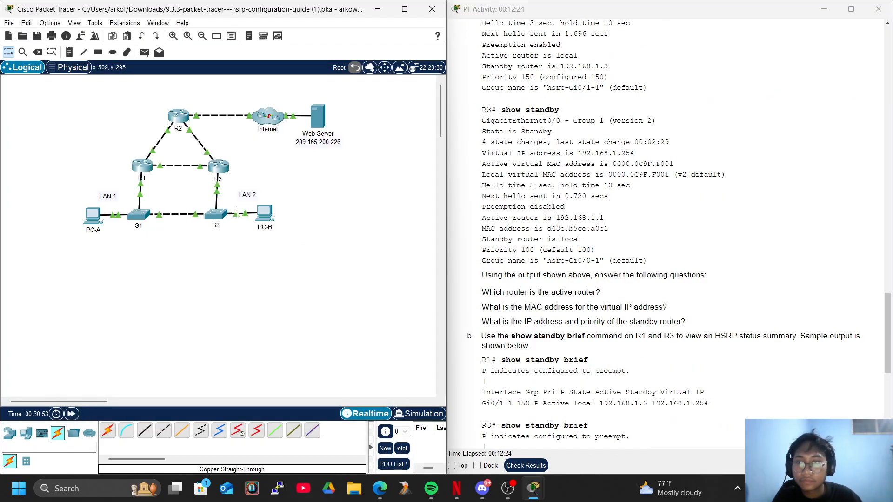
click(218, 168)
key(Return)
key(Return)
key(Return)
key(Return)
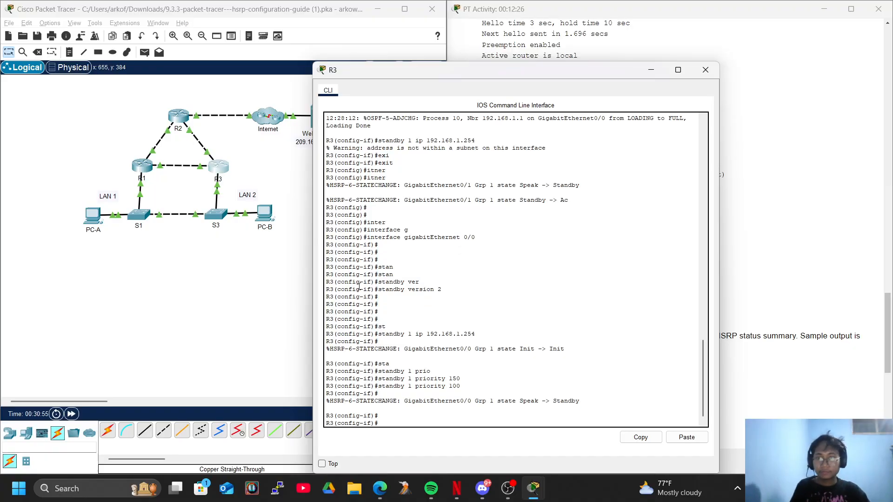
key(ctrl+z)
key(Return)
key(Return)
key(Return)
Display R3's complete HSRP status with the show standby command, through to the end of the output
text(sh)
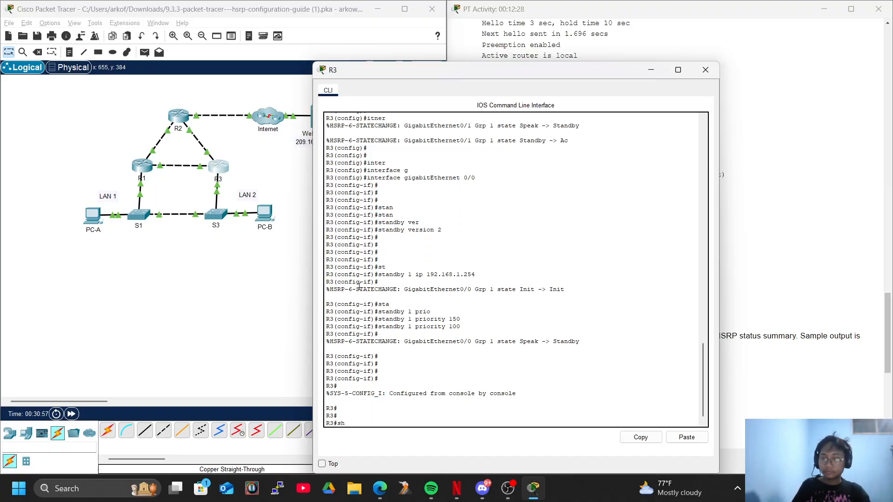
text(ow standby)
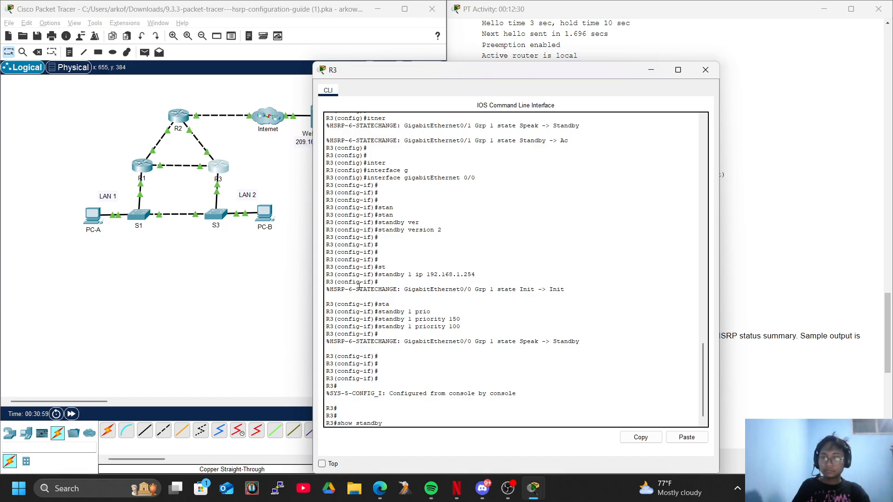
key(Return)
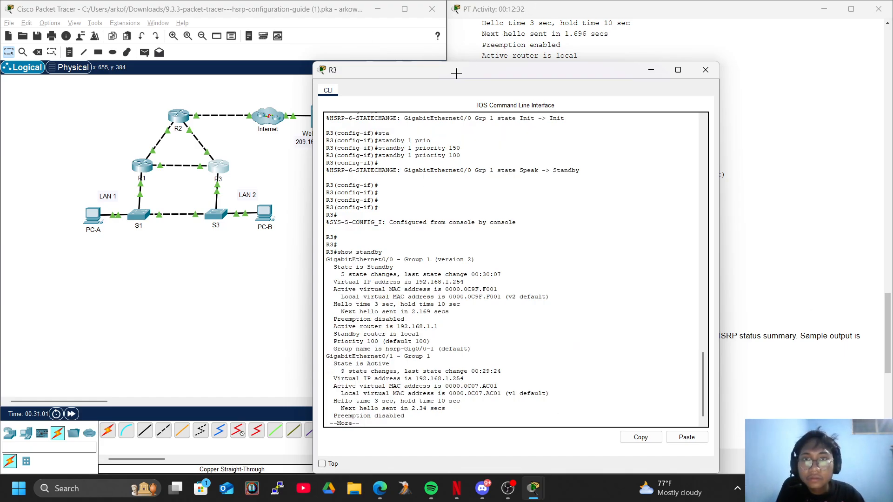
drag(451, 71, 238, 33)
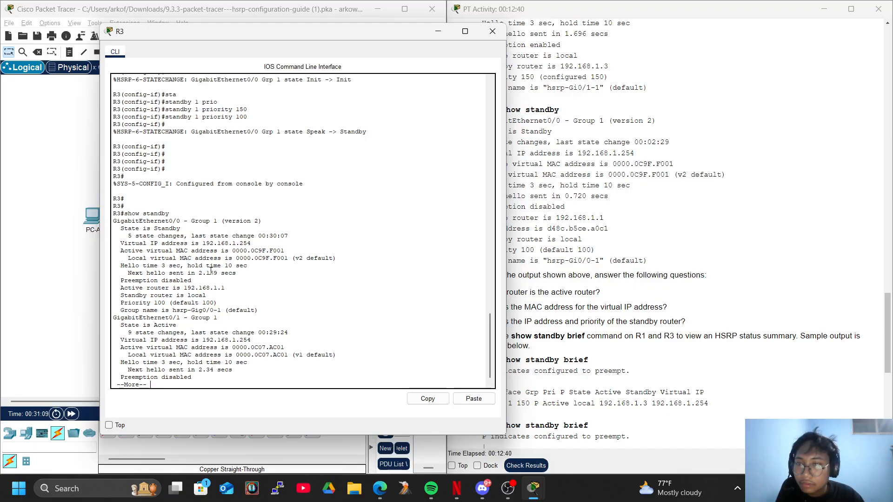
key(Return)
key(Return)
key(Return)
key(Return)
key(Return)
key(Return)
key(Return)
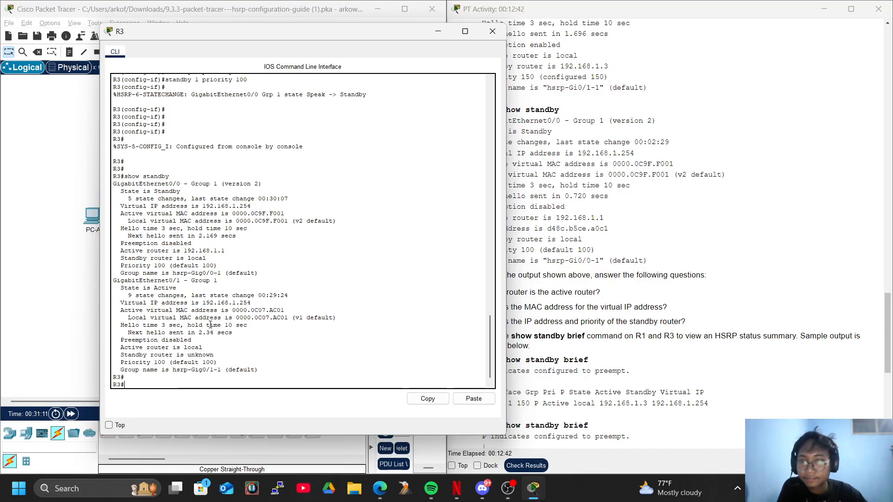
Display R3's HSRP status summary with the show standby brief command
click(745, 313)
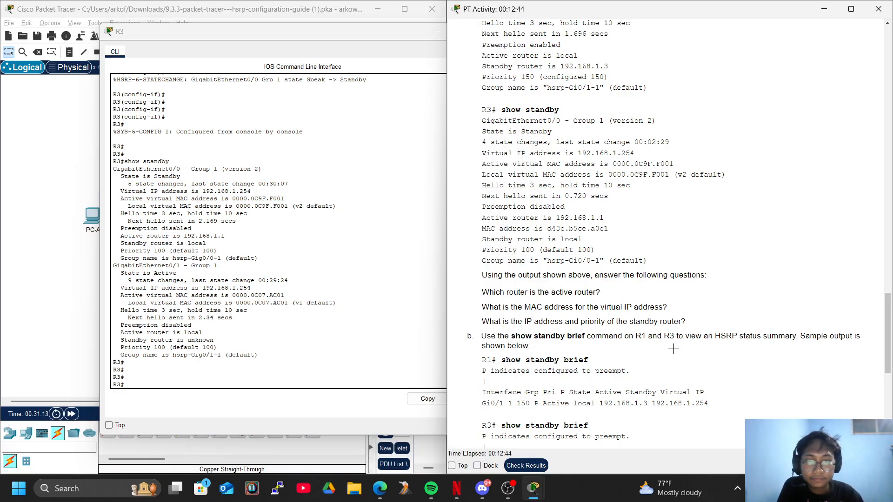
scroll(674, 349, down, 2)
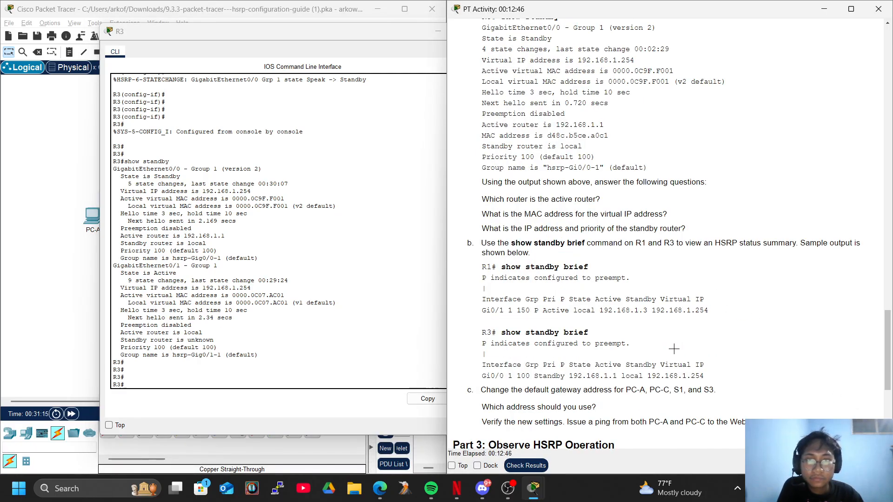
click(399, 323)
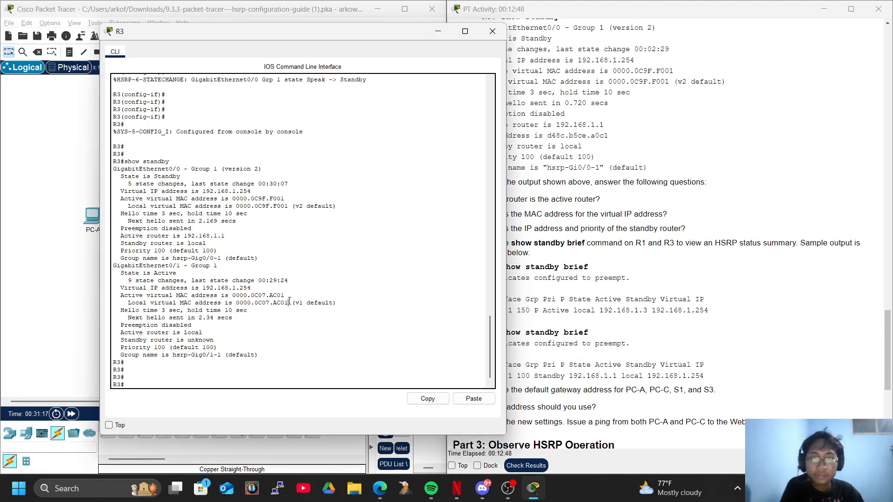
text(sho)
key(Tab)
text(sta)
key(Tab)
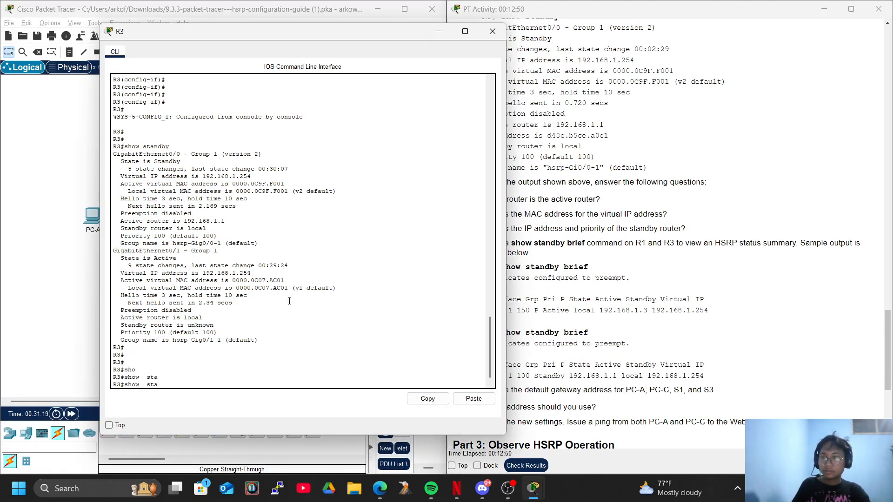
text(bried)
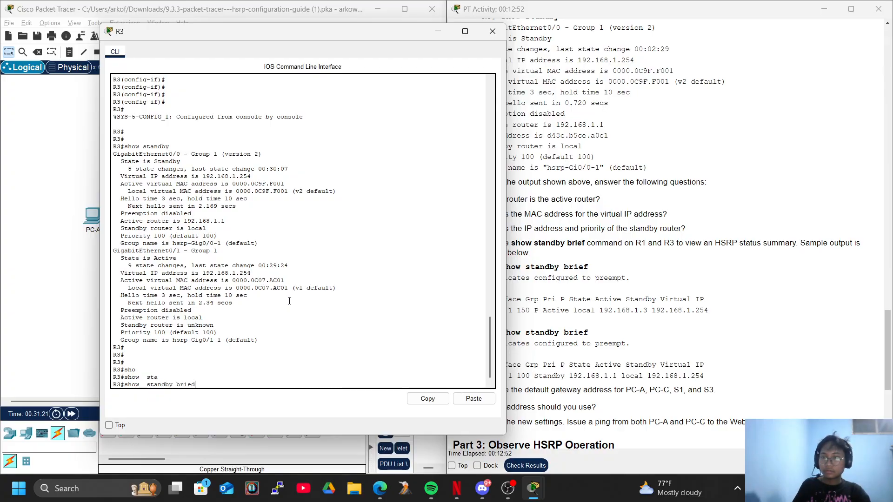
key(Return)
key(Up)
key(BackSpace)
text(f)
key(Return)
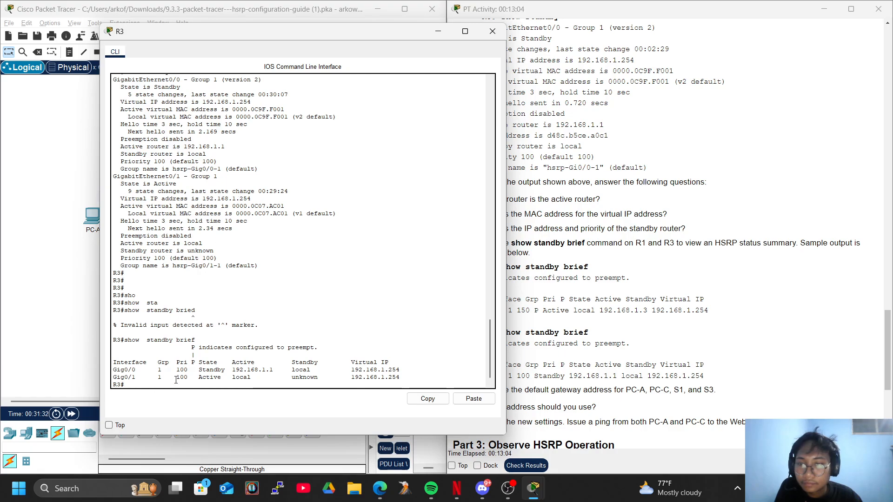
Close R3's console and set PC-A's IPv4 default gateway to 192.168.1.254 in its IP configuration
click(659, 333)
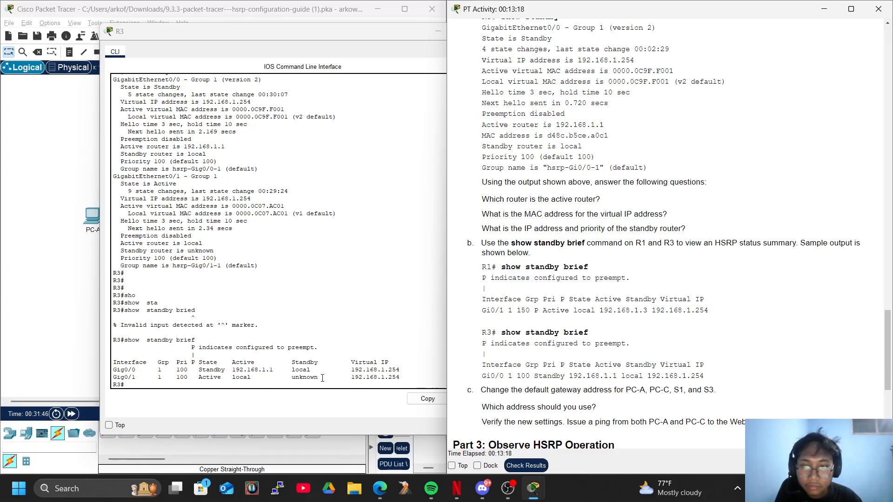
scroll(574, 314, down, 3)
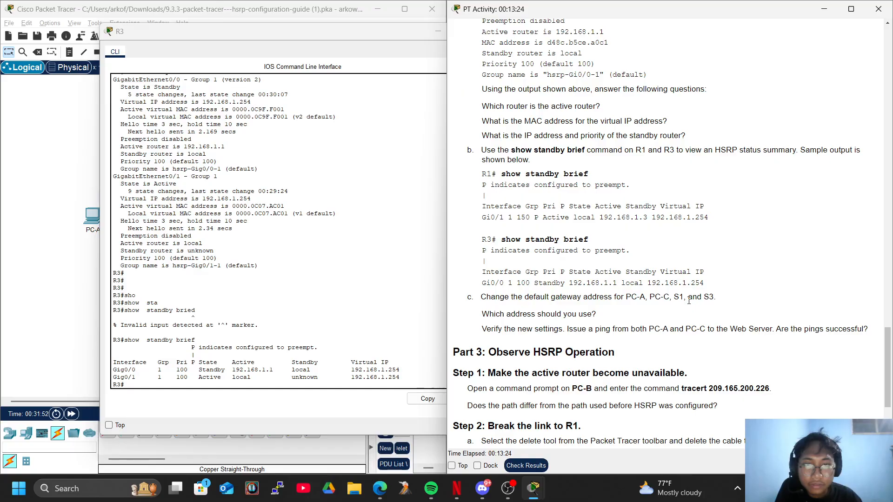
scroll(560, 334, down, 5)
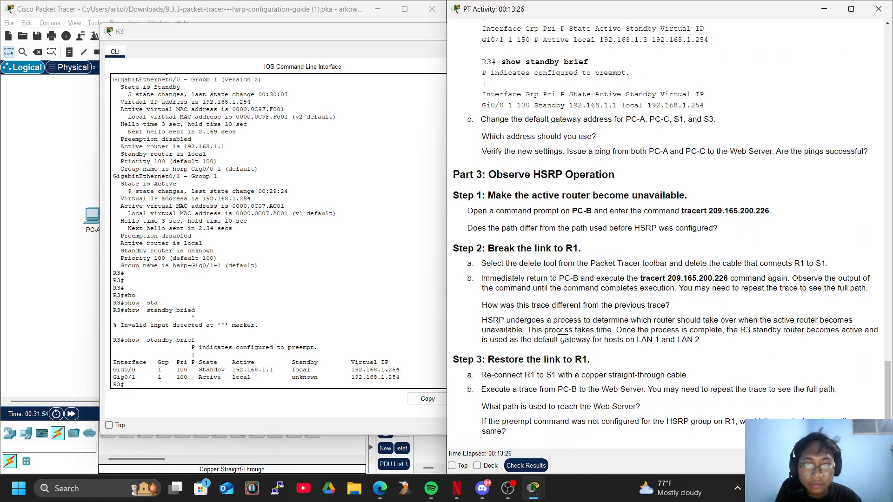
scroll(563, 334, up, 3)
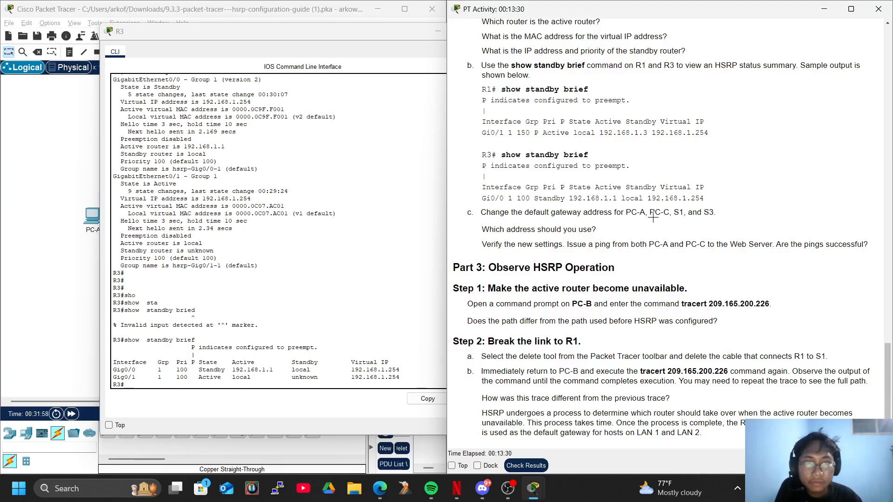
click(365, 211)
click(493, 31)
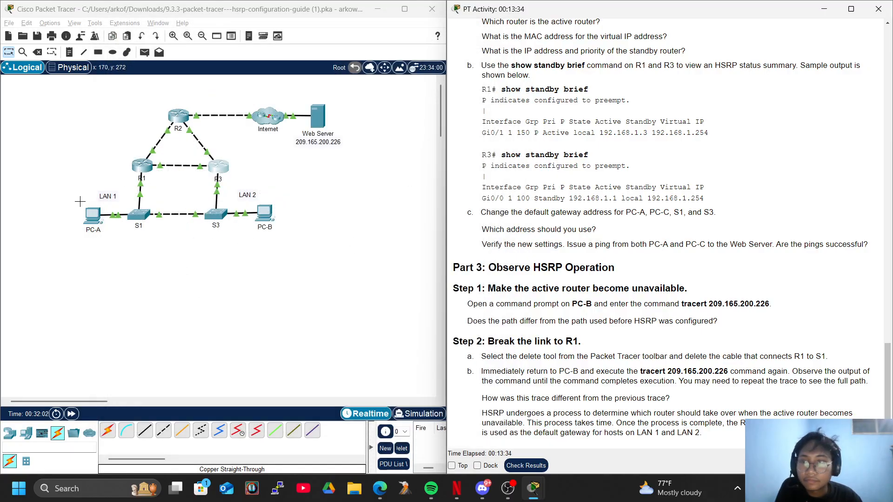
click(92, 213)
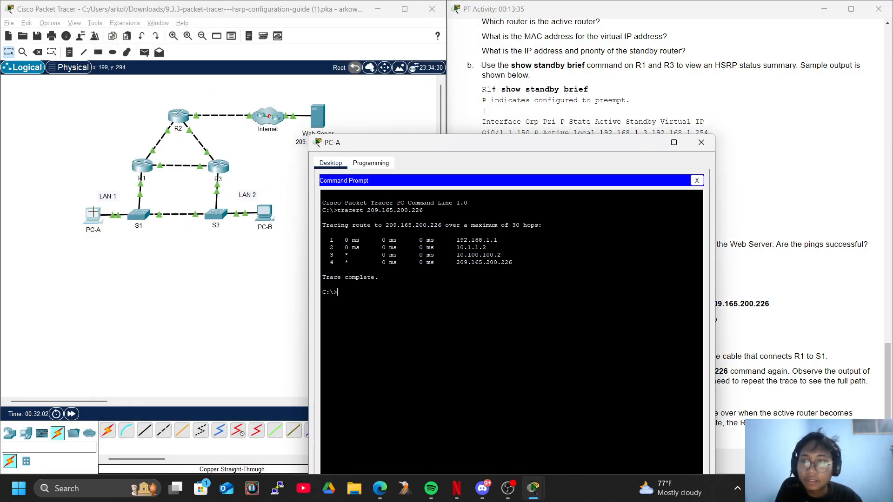
click(697, 181)
drag(425, 150, 135, 78)
click(85, 135)
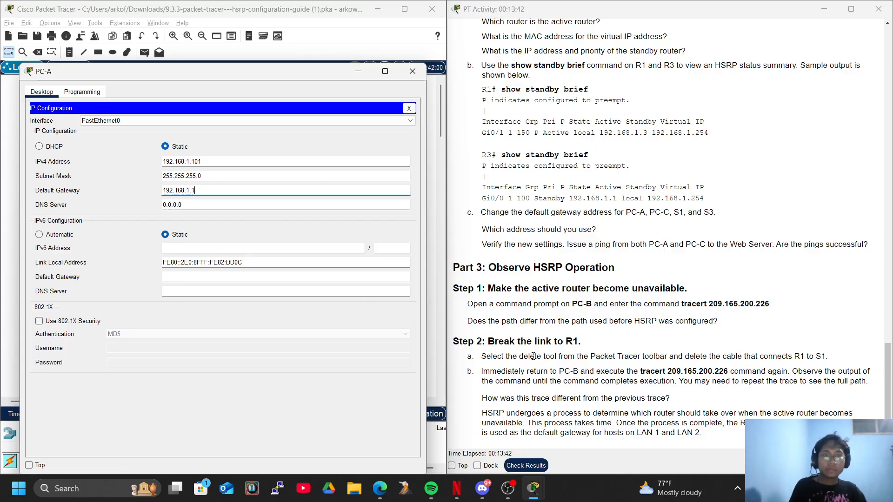
key(BackSpace)
text(254)
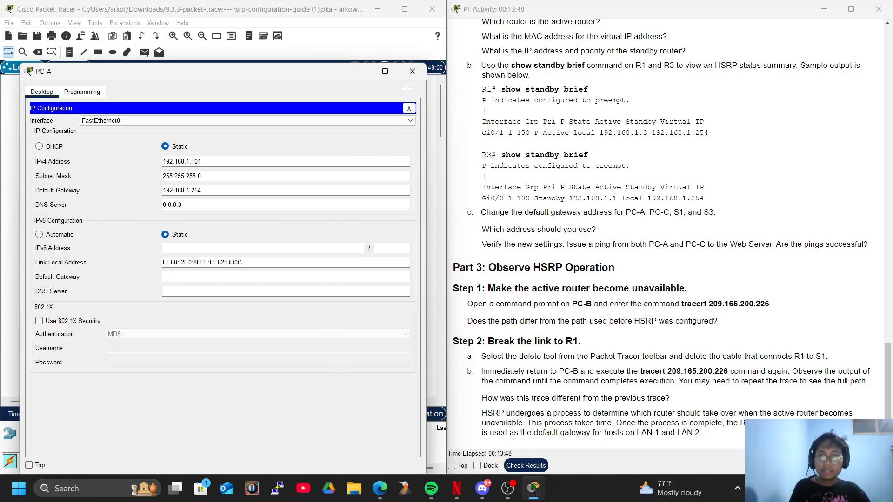
click(408, 109)
click(412, 71)
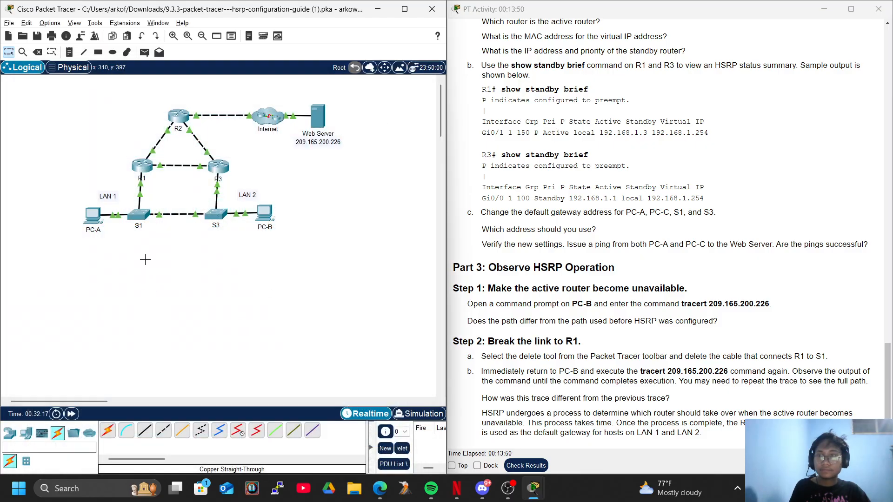
Open S1's command line and enter global configuration mode through privileged EXEC mode
click(138, 214)
key(Return)
key(Return)
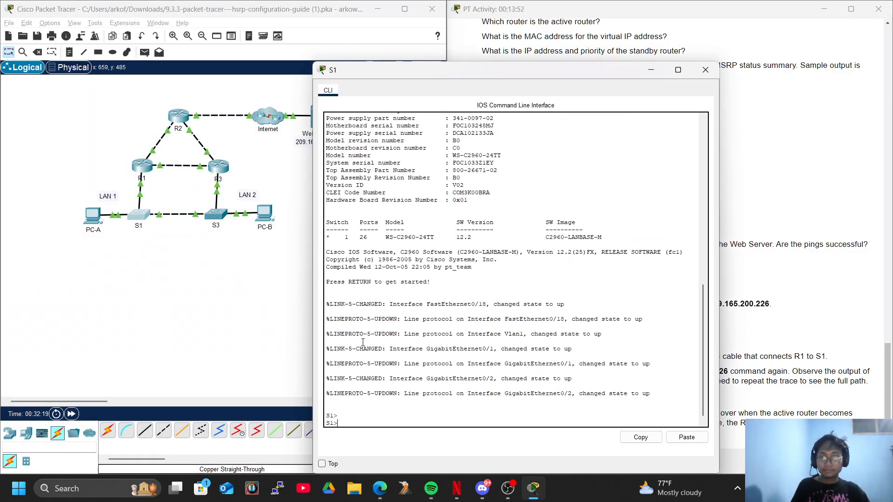
text(en)
key(Return)
text(conf)
key(Tab)
text(ter)
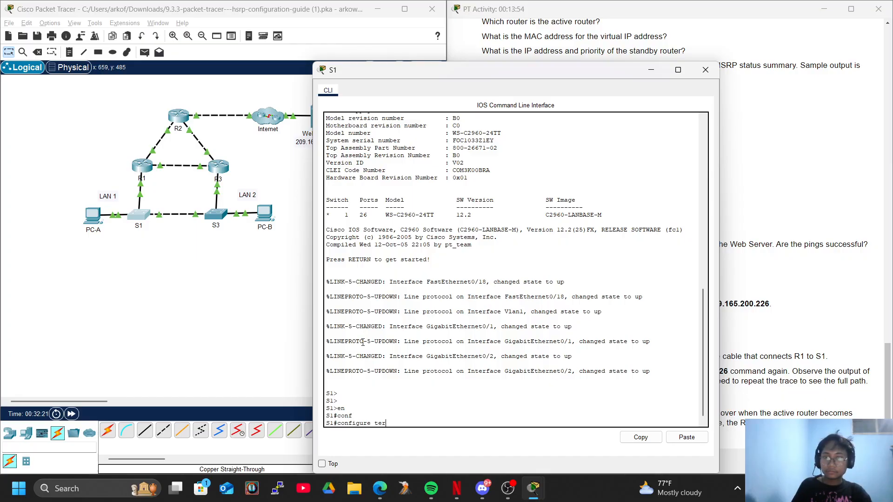
key(Tab)
key(Return)
Set S1's default gateway to 192.168.1.254 with the ip default-gateway command and close its console
text(ip def)
key(Tab)
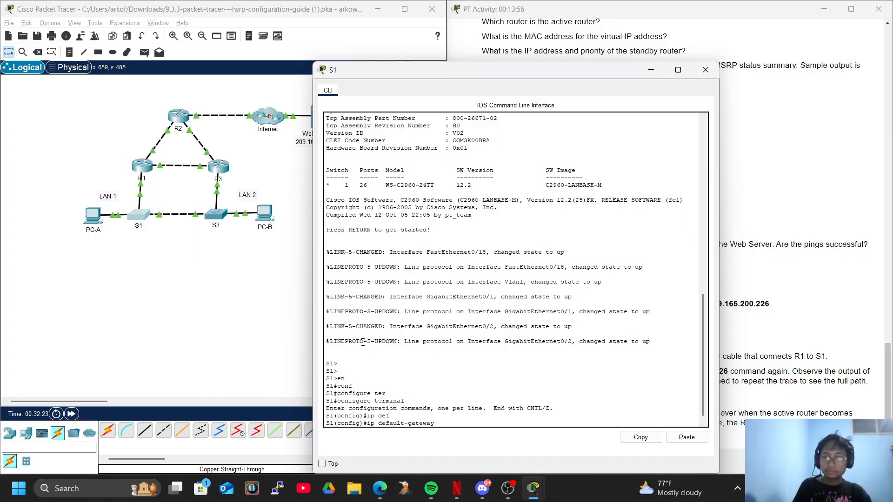
text(192.168.)
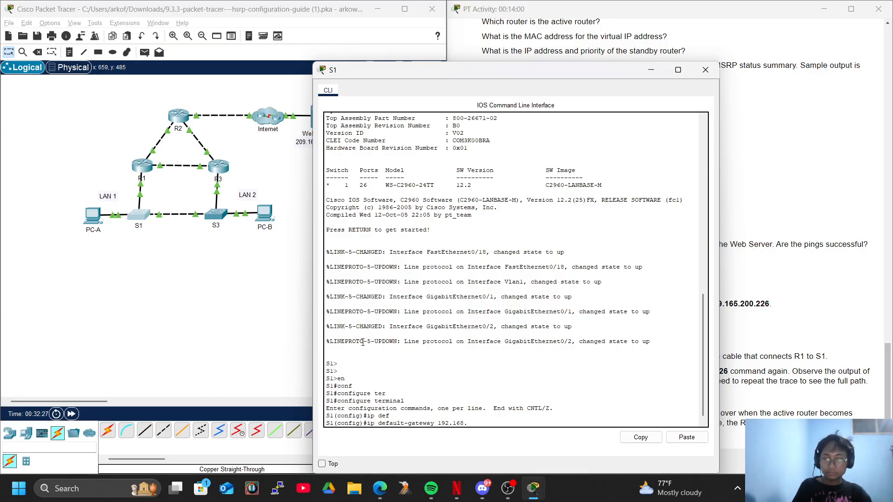
key(Return)
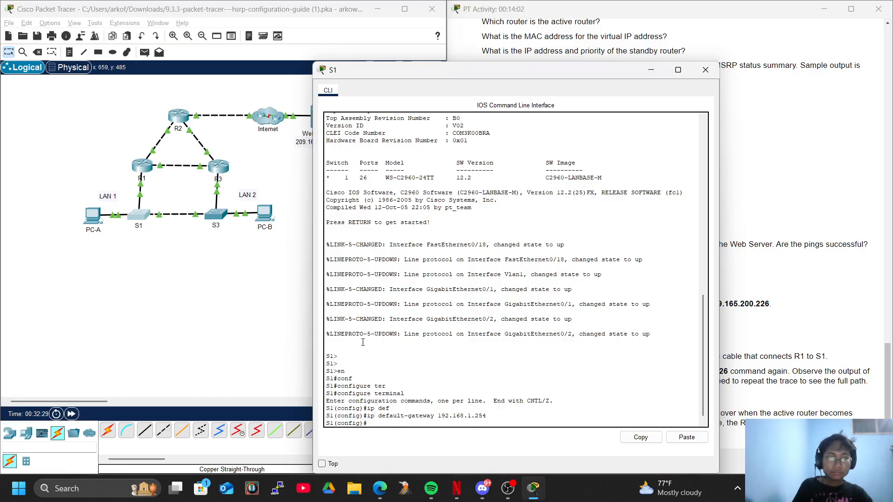
click(705, 70)
Set PC-B's IPv4 default gateway to 192.168.1.254 in its IP configuration and close its window
click(264, 214)
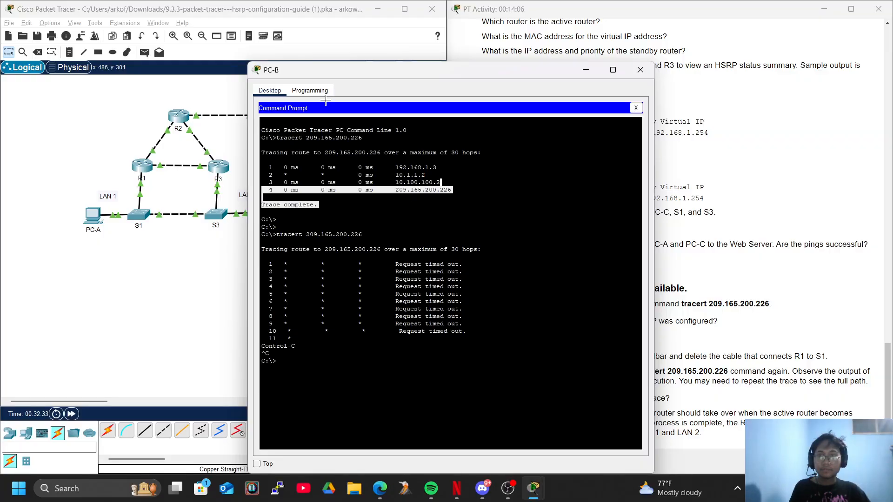
click(636, 108)
click(303, 140)
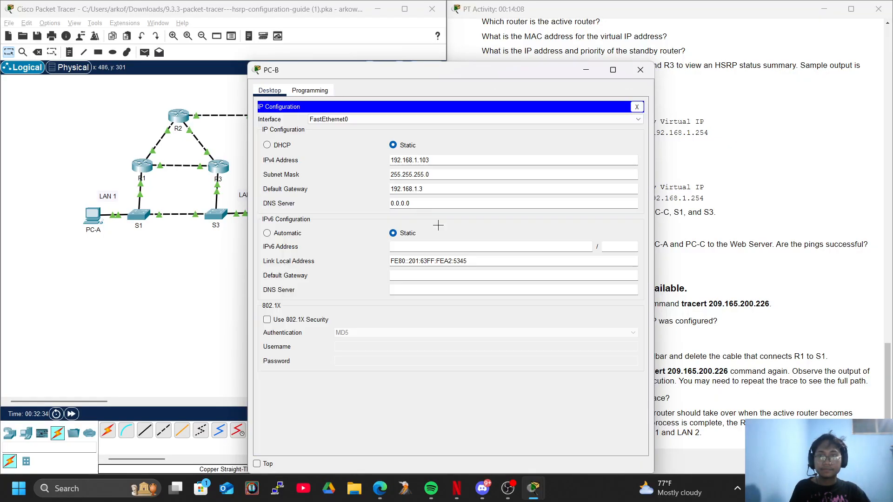
click(435, 189)
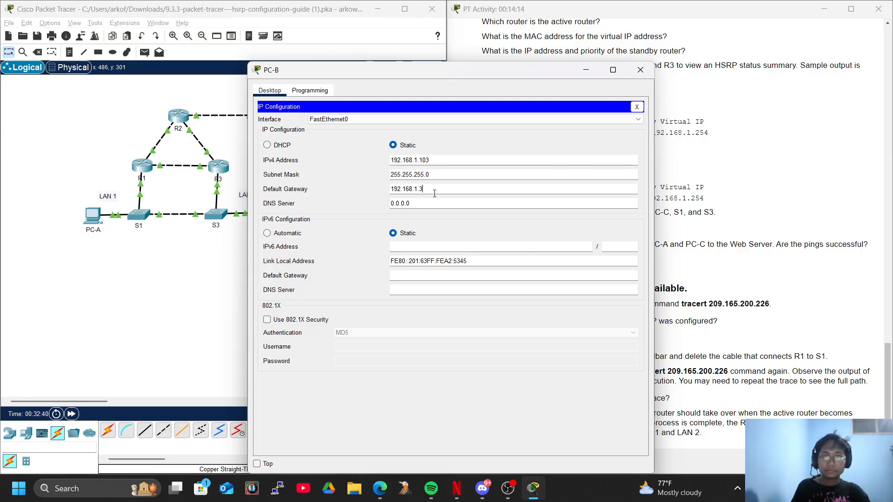
text(2)
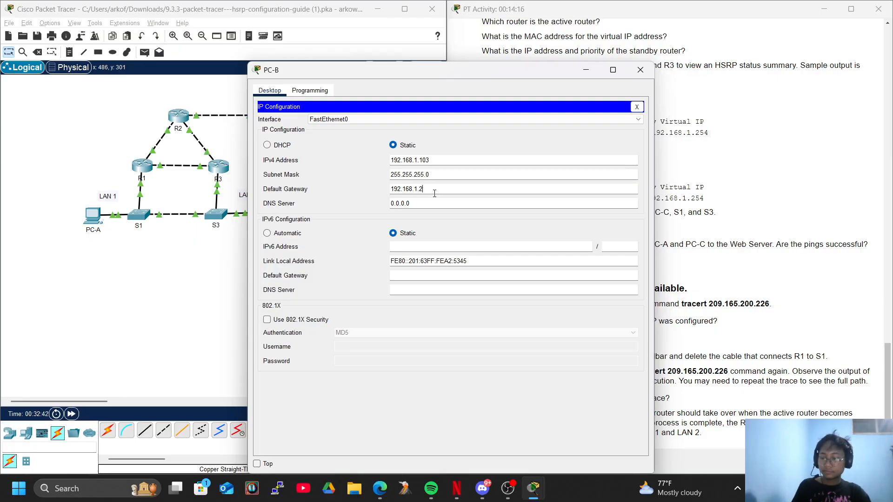
text(54)
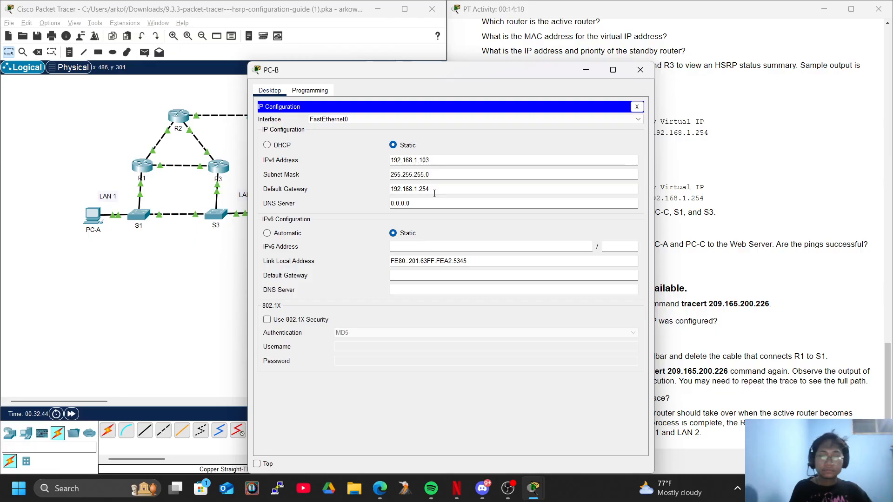
click(640, 68)
Open S3's command line and enter global configuration mode through privileged EXEC mode
click(215, 214)
key(Return)
key(Return)
text(en)
key(Return)
text(configure)
key(Tab)
text(t)
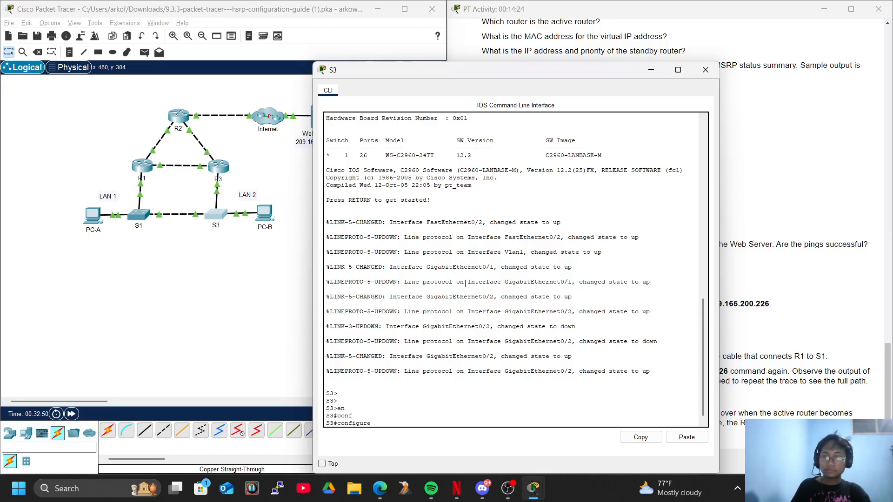
key(Return)
key(Return)
key(Return)
Set S3's default gateway to 192.168.1.254 with the ip default-gateway command and close its console
text(ip def)
key(Tab)
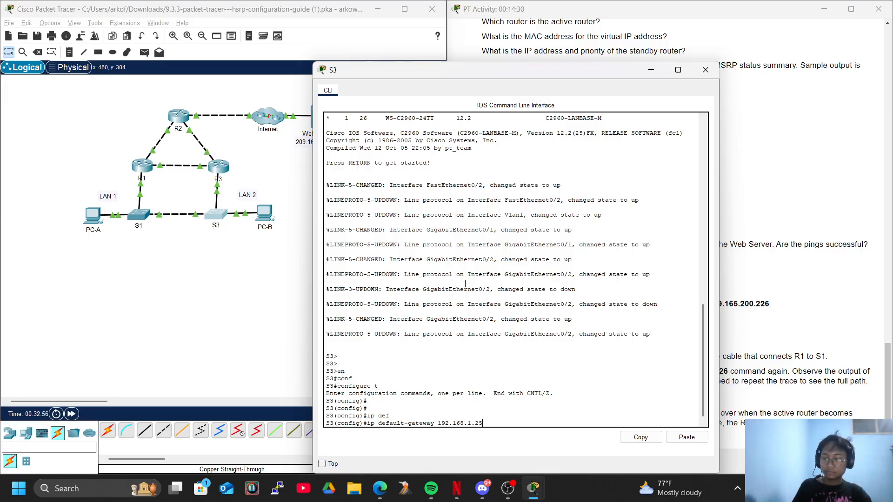
text(192.168.1.254)
key(Return)
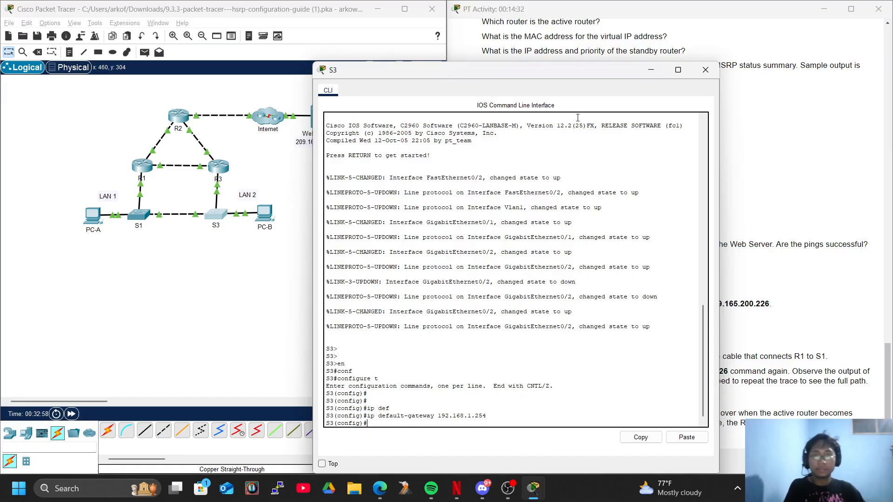
click(714, 76)
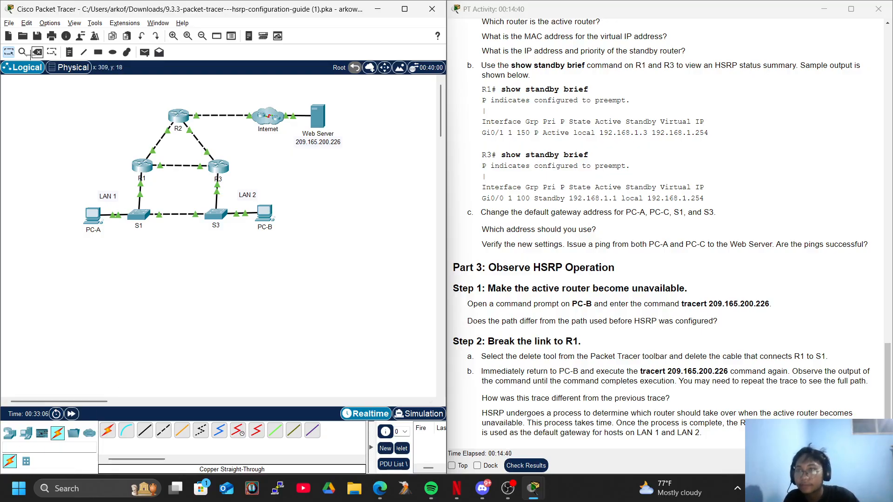
Delete the cable between R3 and S3 with the delete tool and return to the selection tool
click(38, 52)
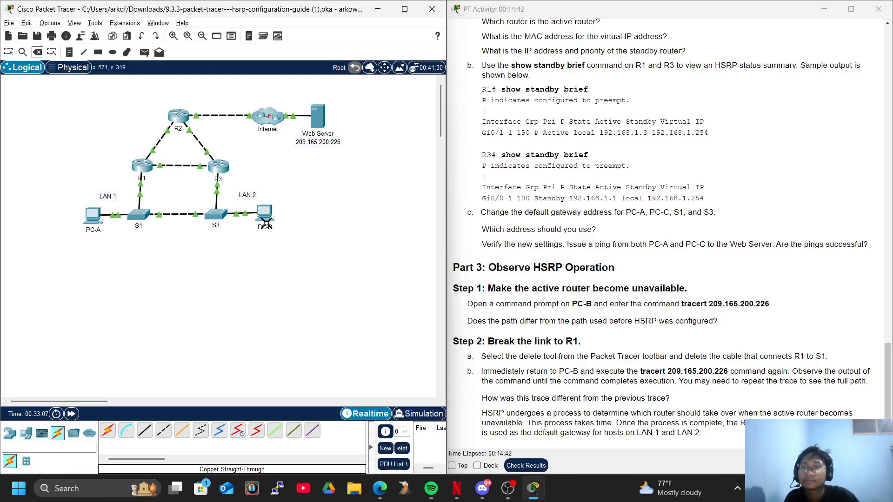
click(219, 194)
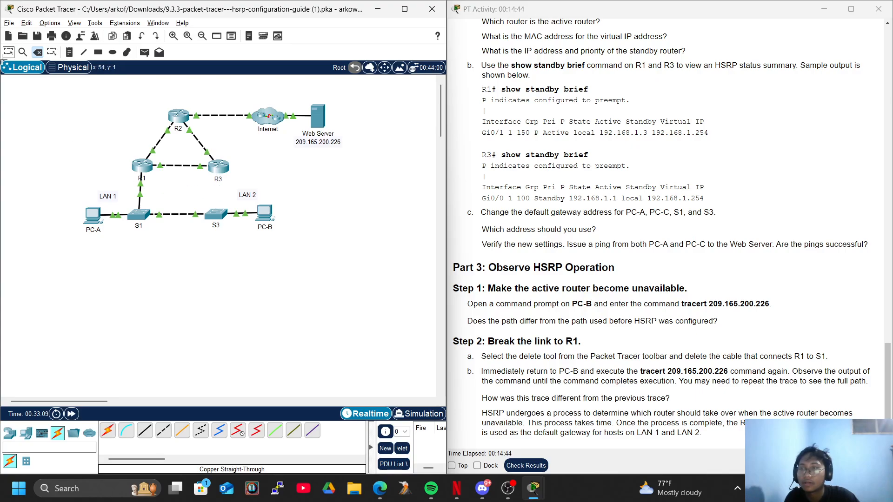
click(8, 52)
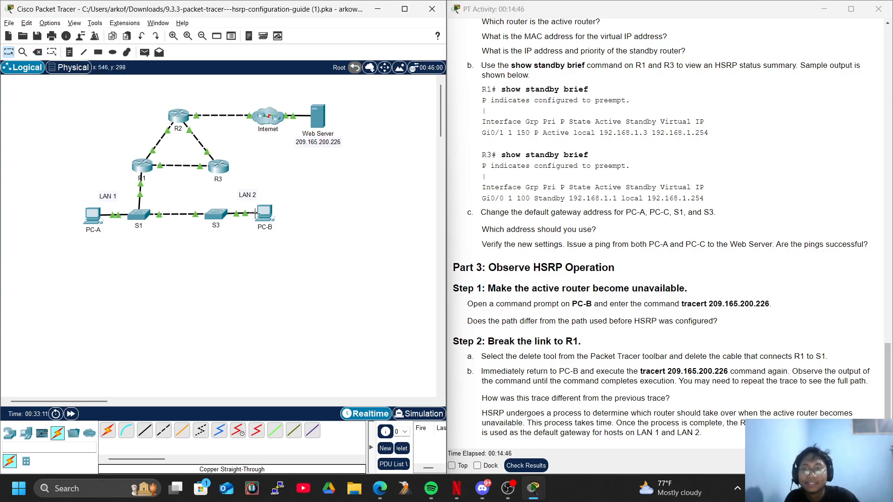
Trace the route from PC-B's command prompt with tracert 209.165.200.226, fast-forwarding simulation time to finish it
click(264, 213)
click(585, 128)
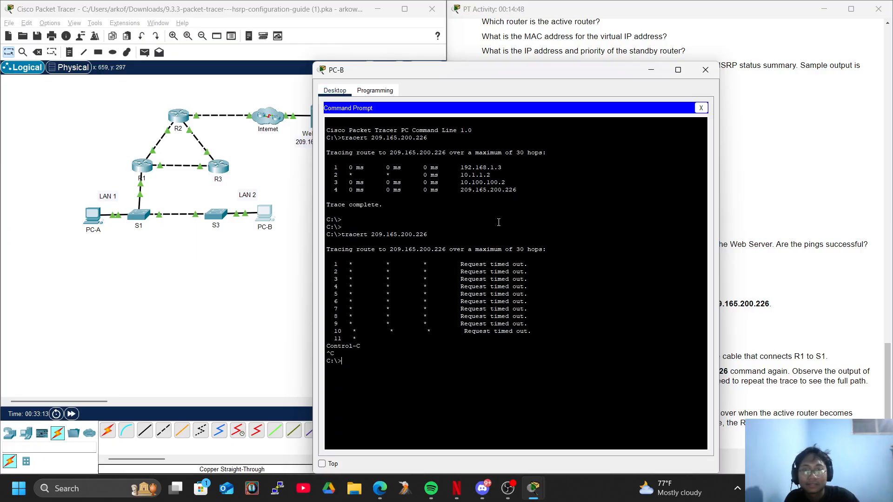
key(Up)
key(Return)
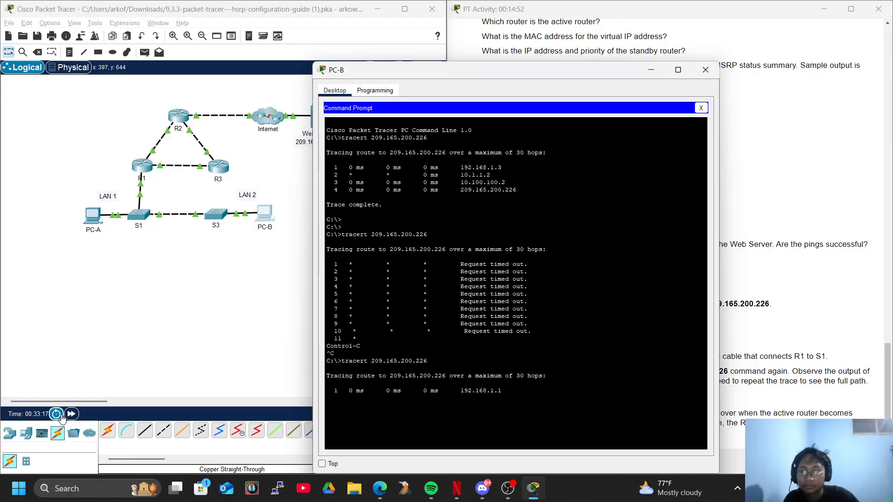
click(71, 414)
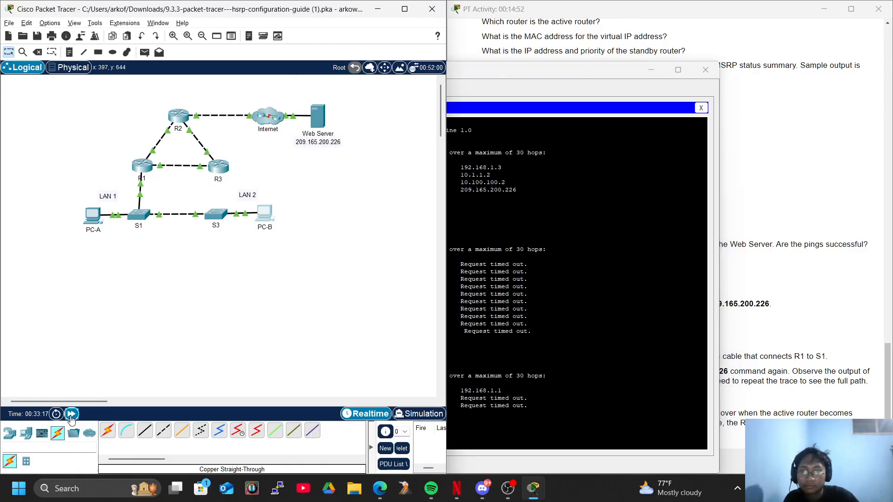
click(543, 413)
Repeat the tracert 209.165.200.226 command on PC-B to see the full path
key(Return)
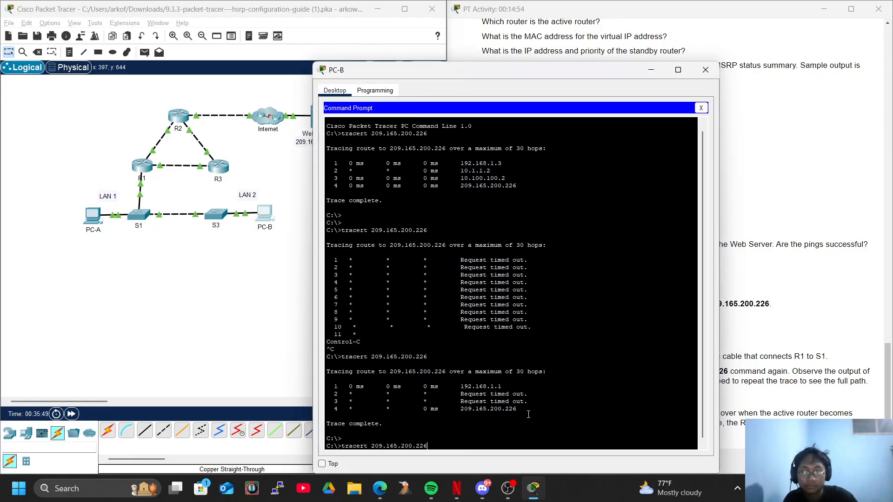
key(Up)
key(Return)
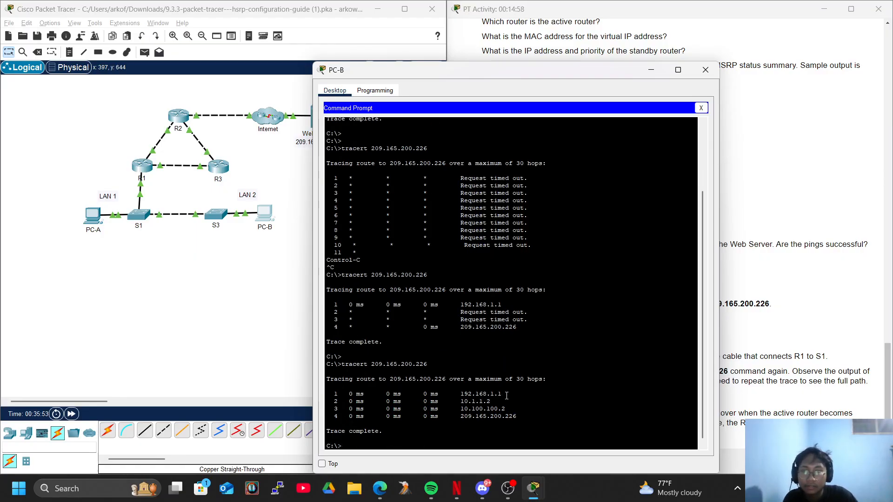
Compare the hops in PC-B's trace with the interface addresses in the activity guide's Addressing Table
click(767, 205)
scroll(668, 100, up, 20)
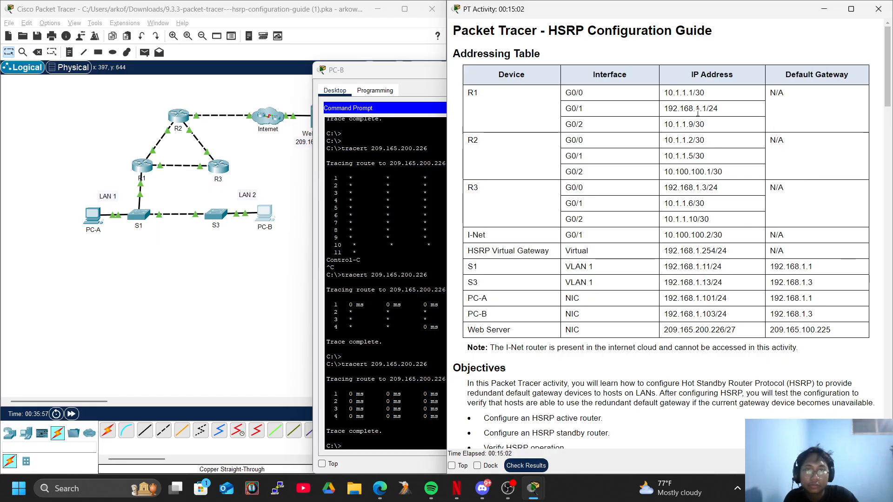
click(170, 259)
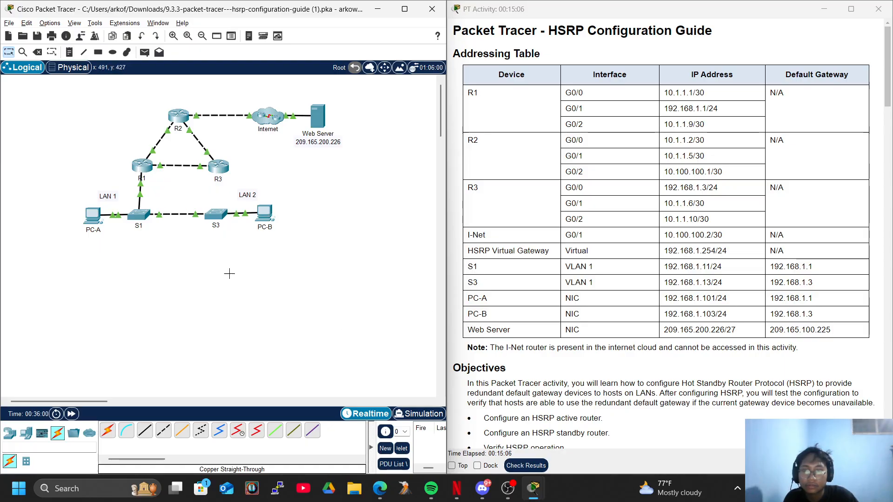
key(alt+Tab)
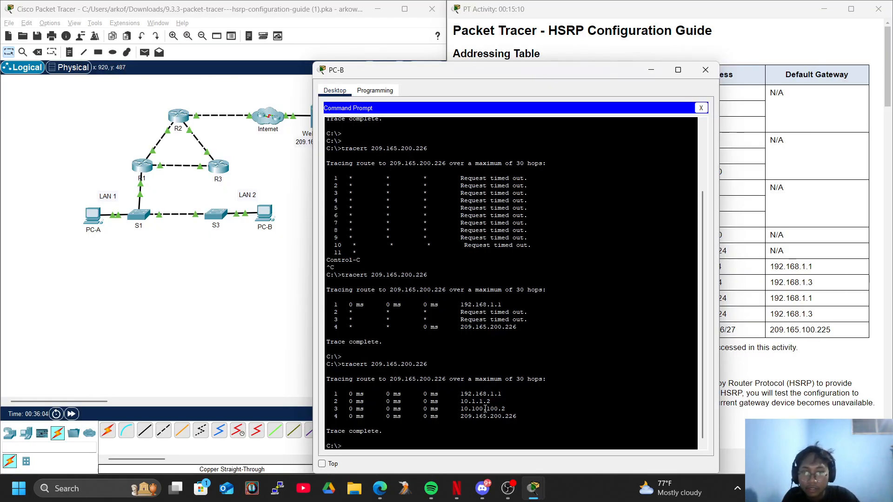
drag(470, 70, 405, 98)
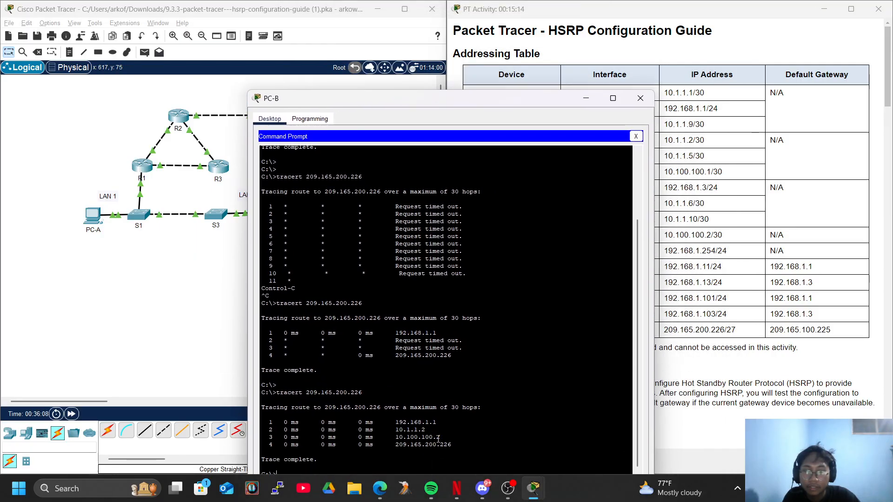
Close PC-B's command prompt and run tracert 209.165.200.226 from PC-A's command prompt
click(636, 137)
click(172, 281)
click(88, 212)
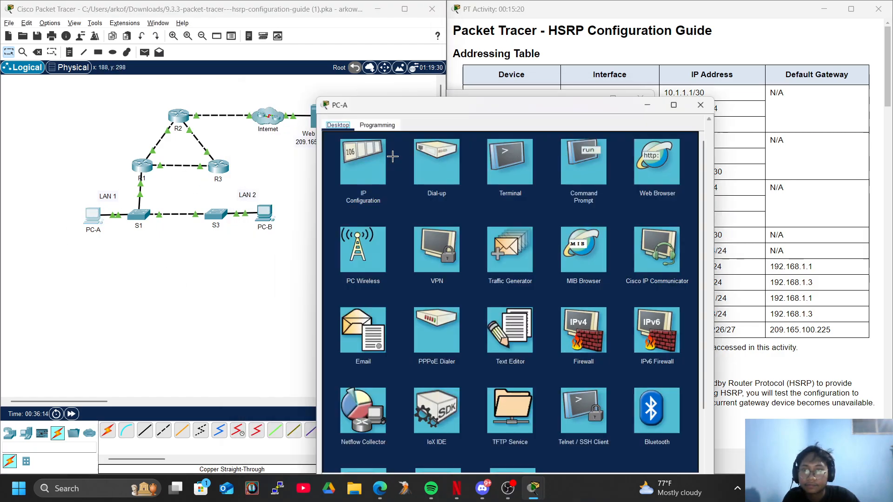
click(586, 128)
key(Up)
key(Return)
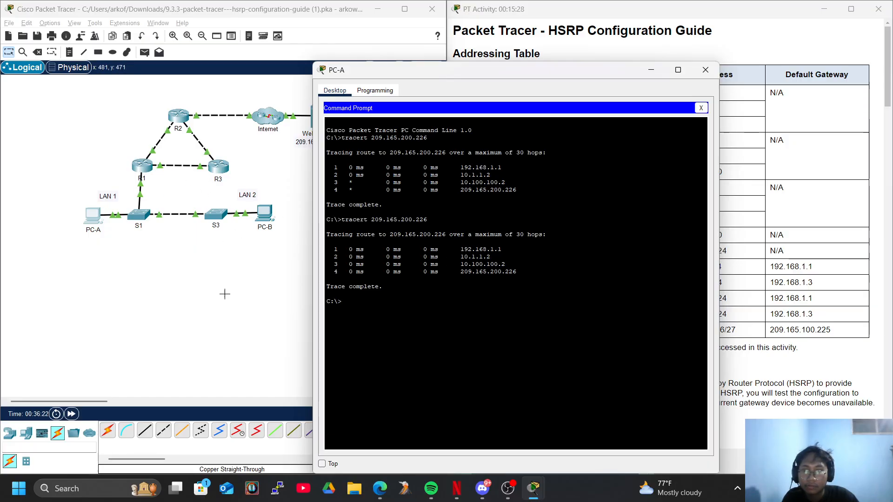
Reconnect R3 to S3's GigabitEthernet0/2 port with a copper straight-through cable and fast-forward time to bring the link up
click(145, 431)
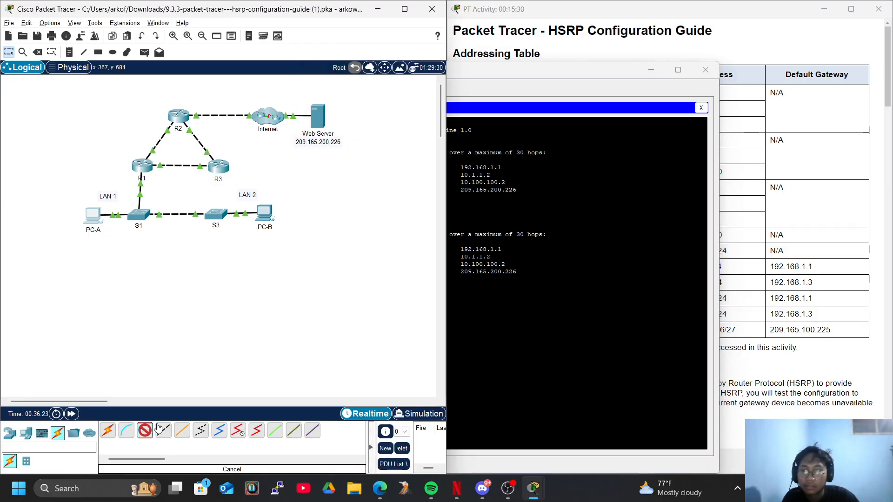
click(235, 175)
click(264, 199)
click(217, 214)
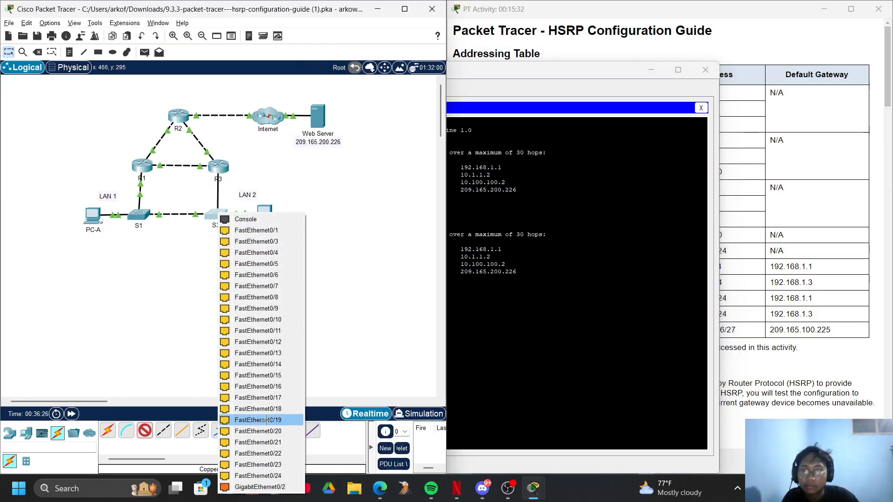
click(259, 487)
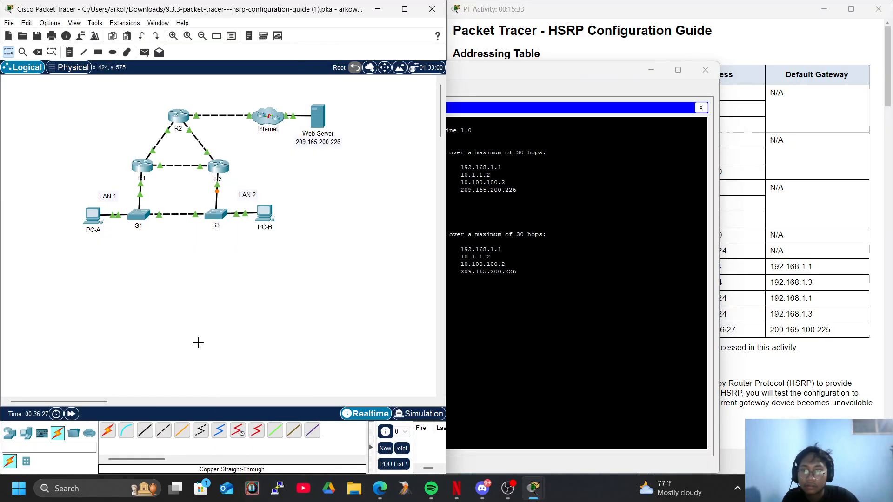
click(72, 415)
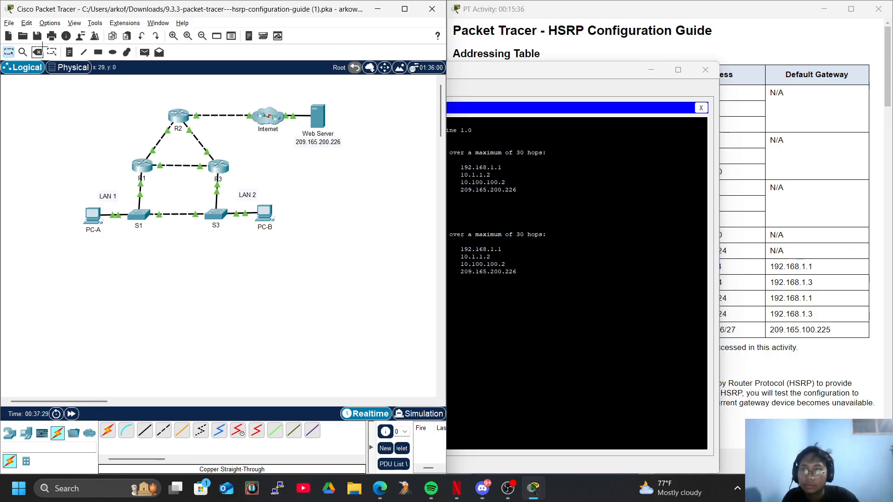
Delete the cable between R1 and S1 with the delete tool and return to the selection tool
click(37, 52)
click(140, 191)
click(8, 52)
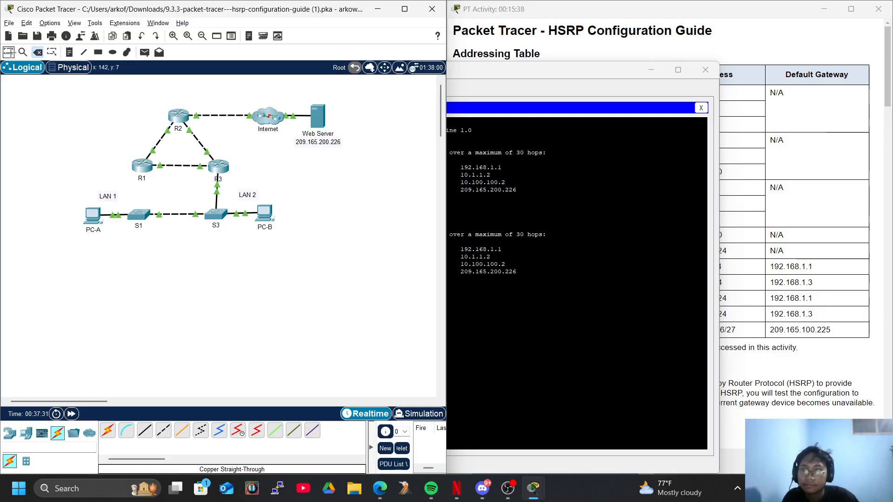
Run tracert 209.165.200.226 again on PC-A with the R1 link broken, fast-forwarding simulation time to finish it
click(553, 363)
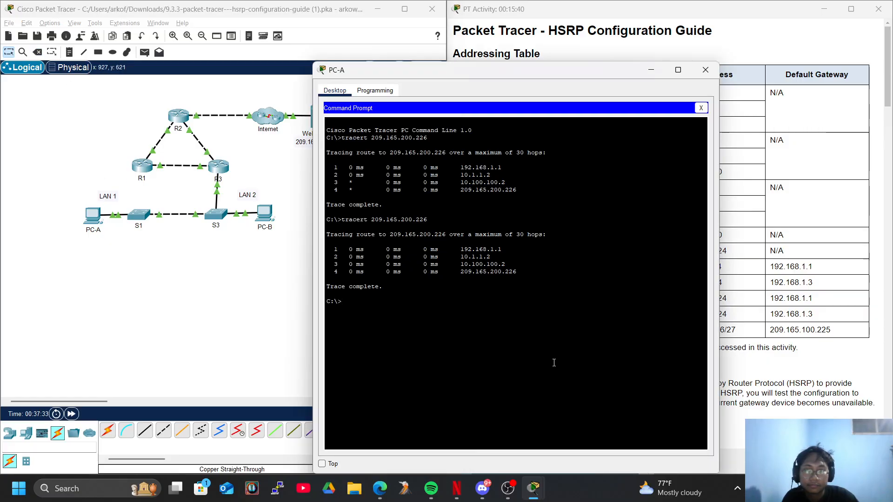
key(Up)
key(Return)
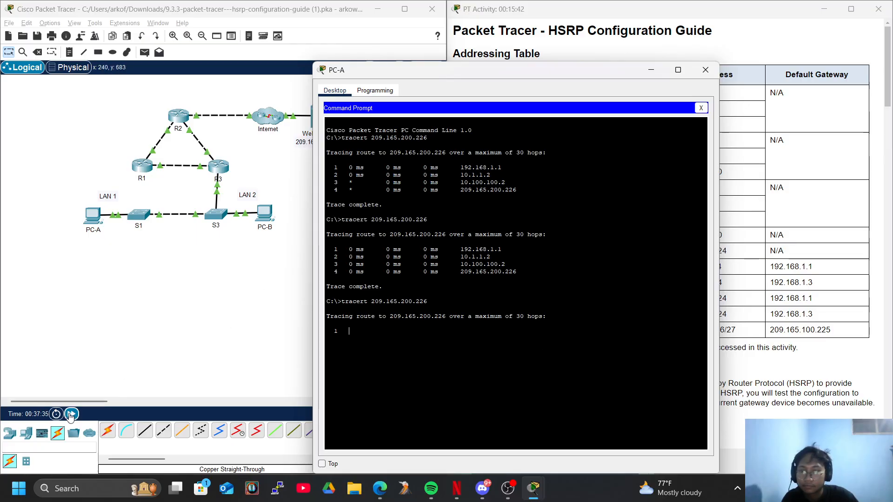
click(71, 415)
click(562, 359)
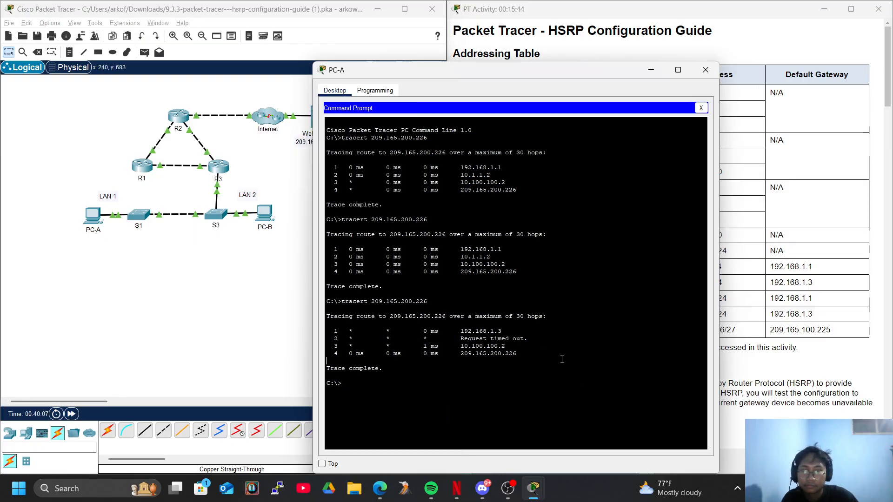
Repeat tracert 209.165.200.226 on PC-A and compare its hops with the routers in the topology
key(Up)
key(Return)
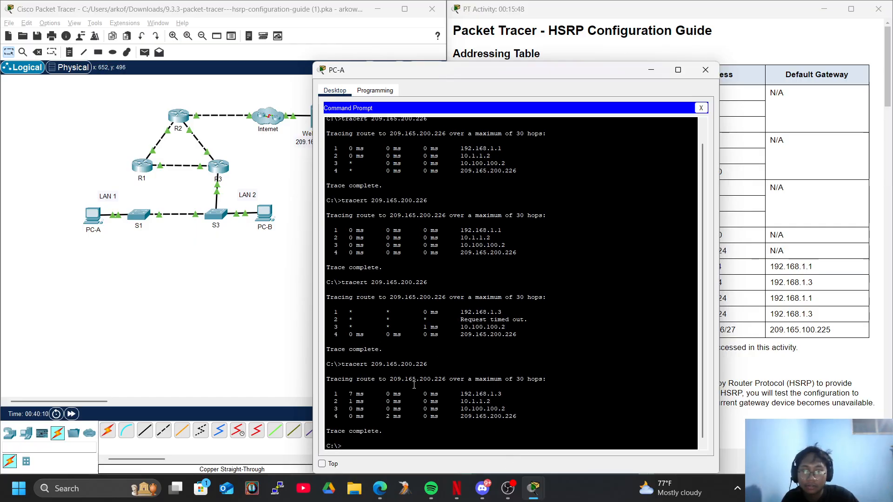
click(195, 225)
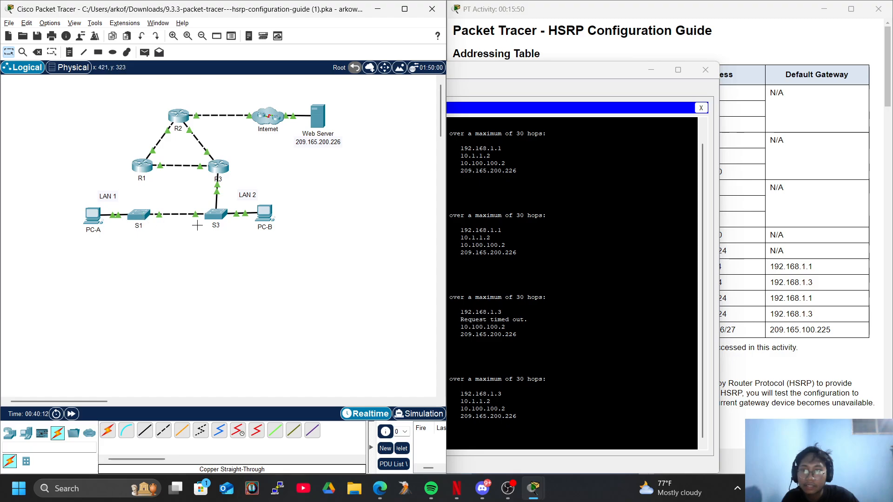
mouse_move(216, 170)
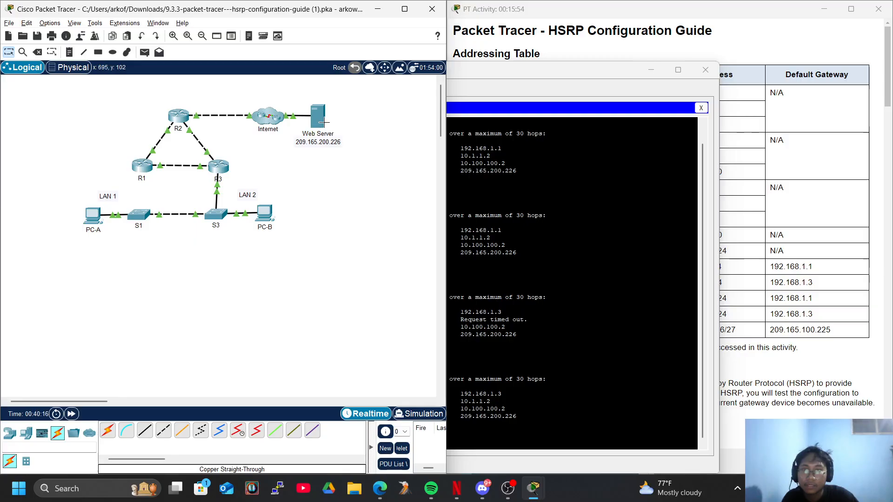
click(666, 329)
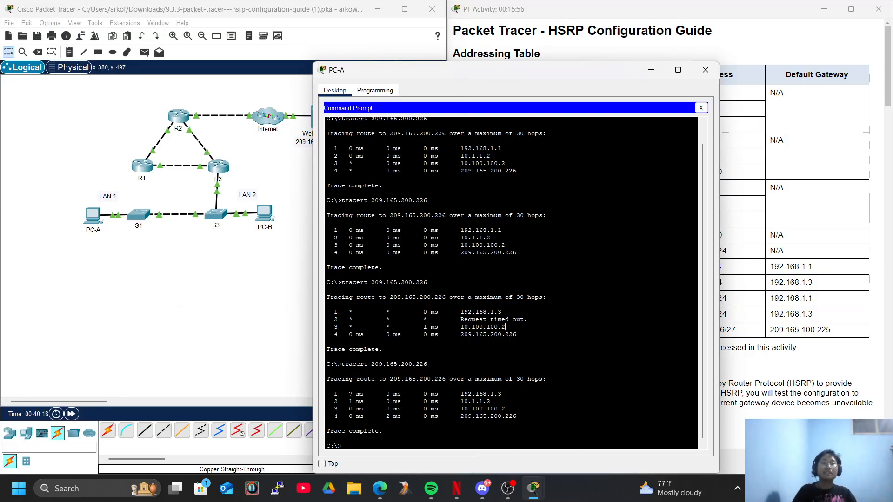
Review the Part 3 instructions on observing HSRP operation, including breaking and restoring the R1 link, and return to the topology
click(791, 352)
scroll(792, 352, down, 20)
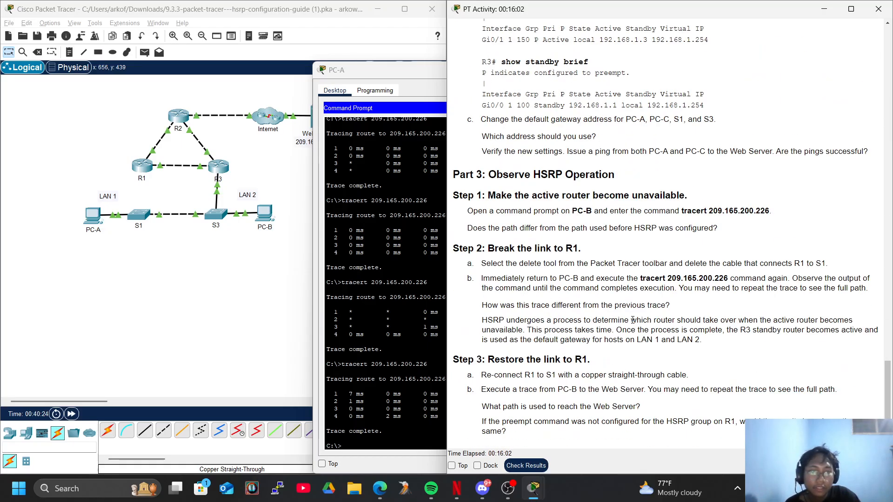
click(245, 275)
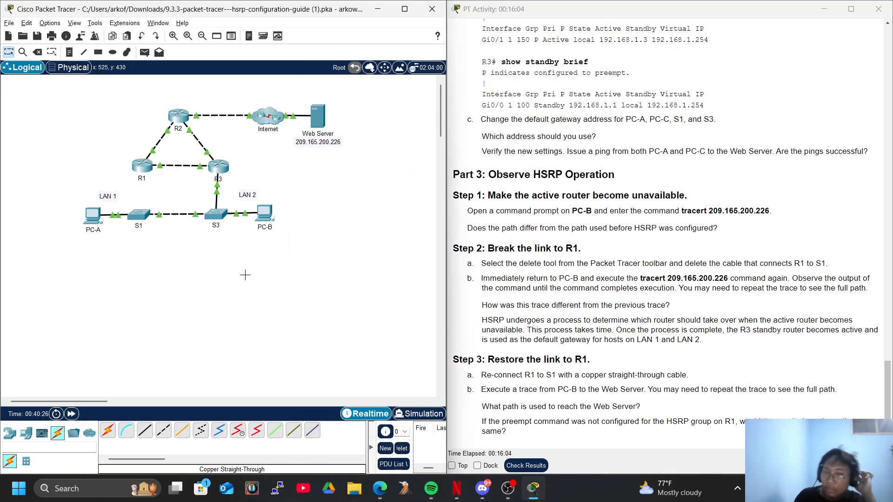
key(alt+Tab)
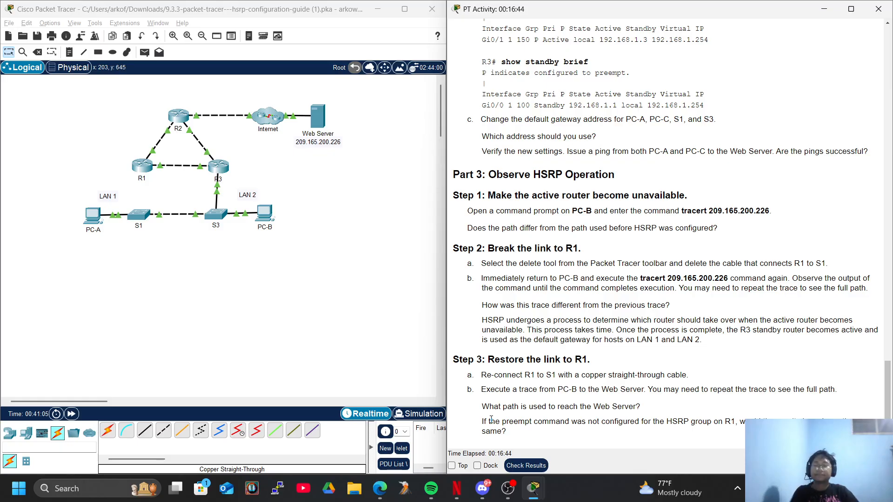
click(505, 493)
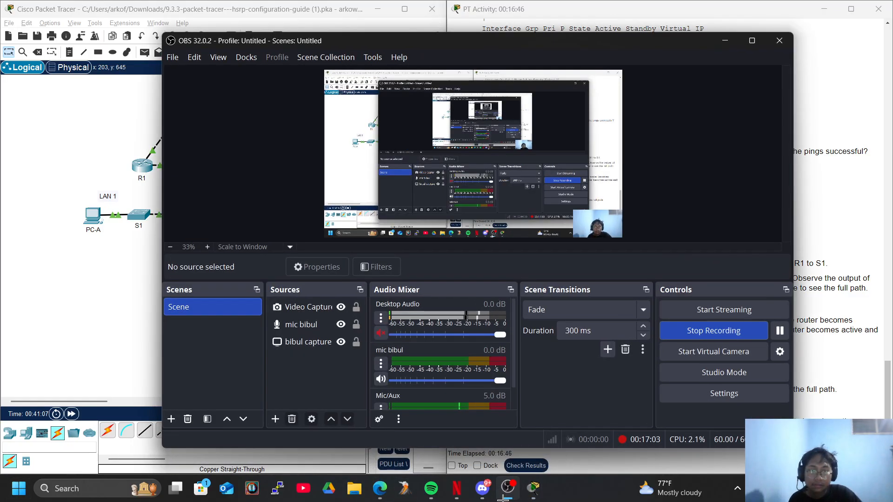